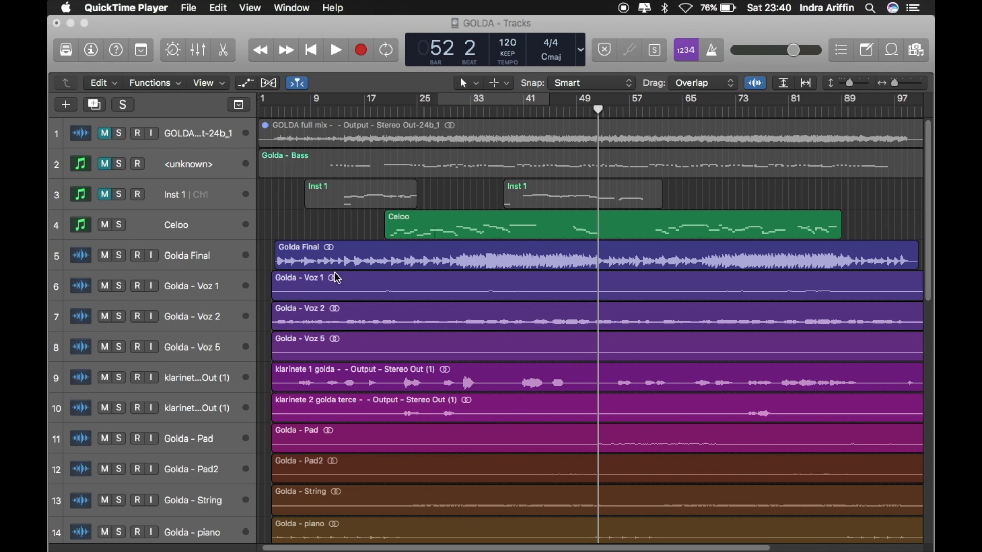
# Step: Look over the project's tracks down to P - EZ10 and briefly view the P - EZ2 regions in the audio editor
pyautogui.scroll(-3, 337, 277)
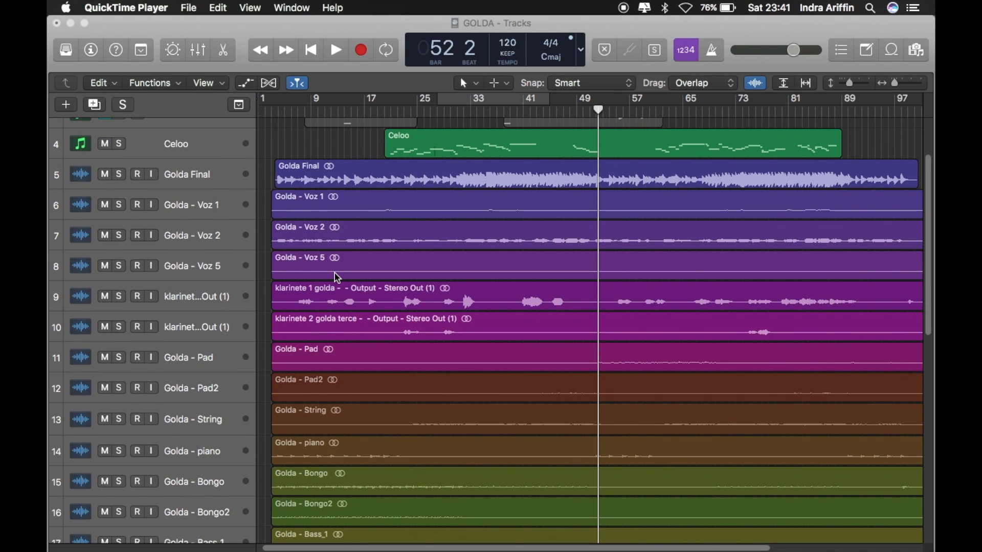
pyautogui.scroll(-10, 337, 277)
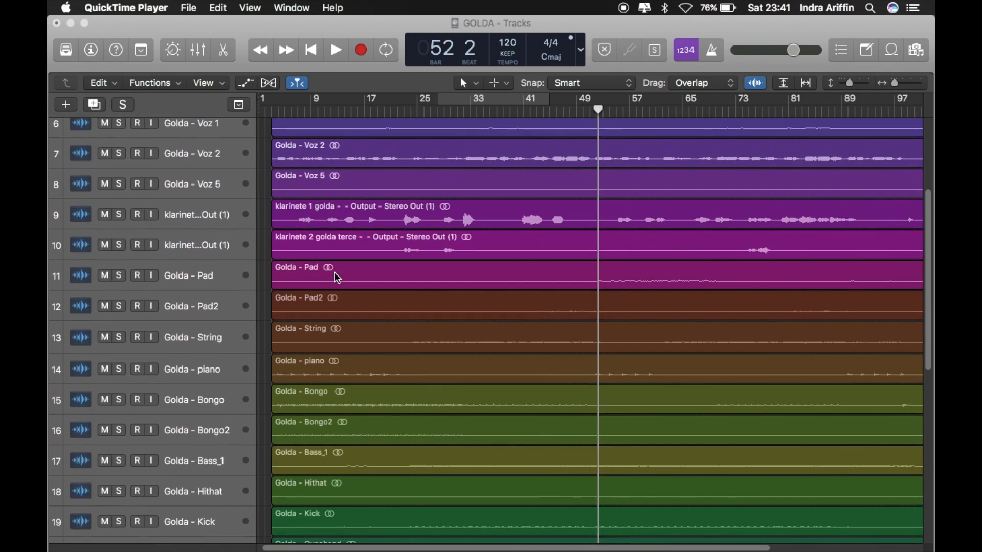
pyautogui.scroll(-5, 337, 277)
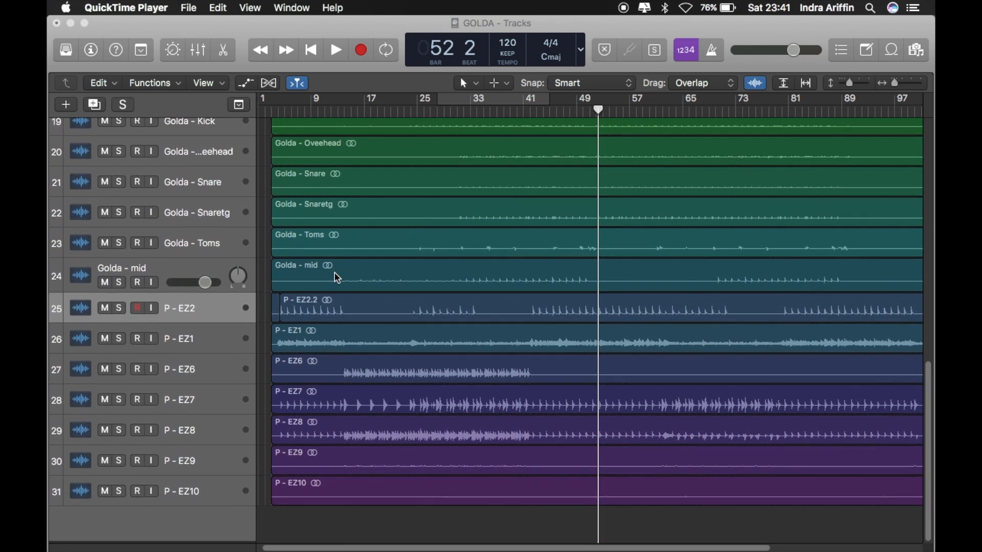
pyautogui.scroll(15, 338, 277)
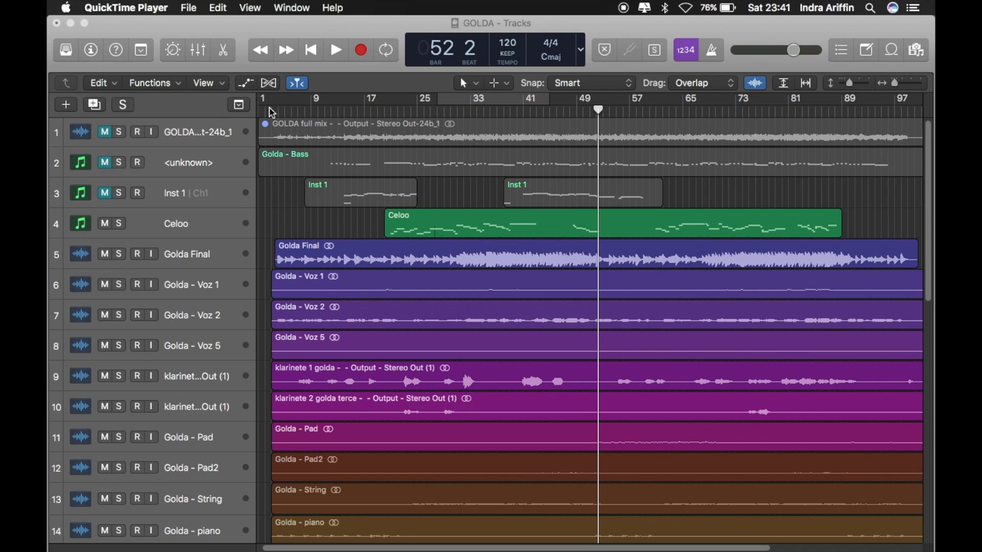
pyautogui.click(231, 47)
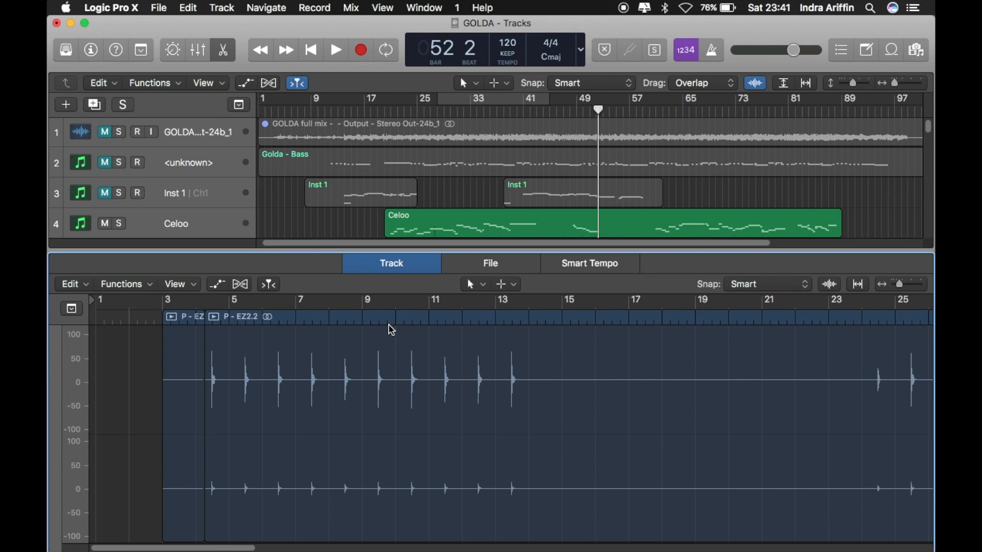
pyautogui.click(223, 49)
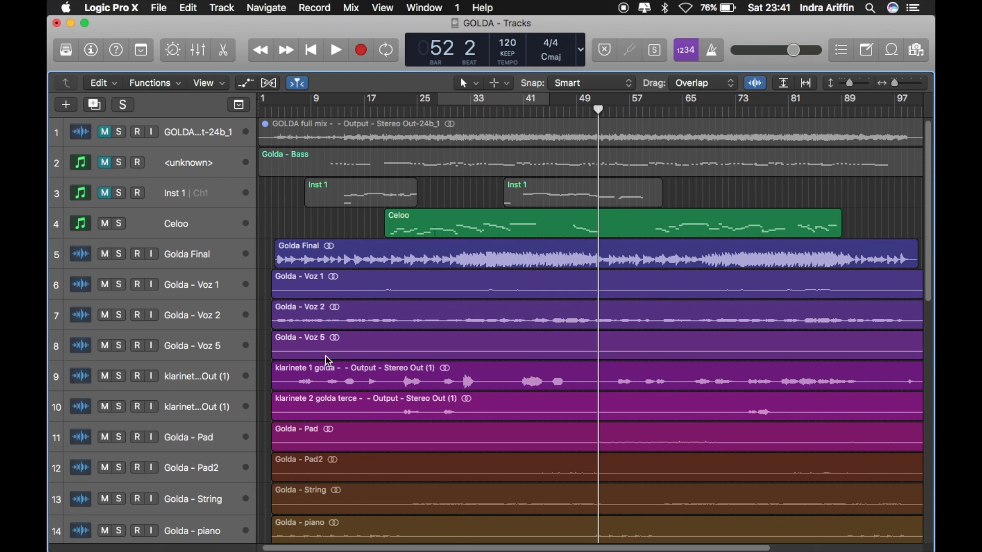
# Step: Check the common start of the audio regions with the playhead at bar 3 and return the playhead to bar 1
pyautogui.click(271, 110)
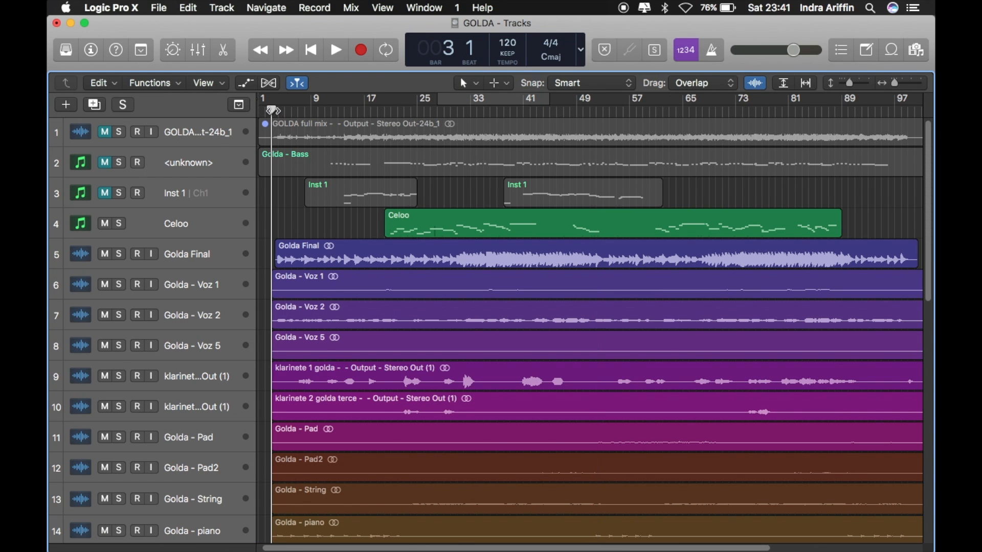
pyautogui.scroll(-8, 292, 191)
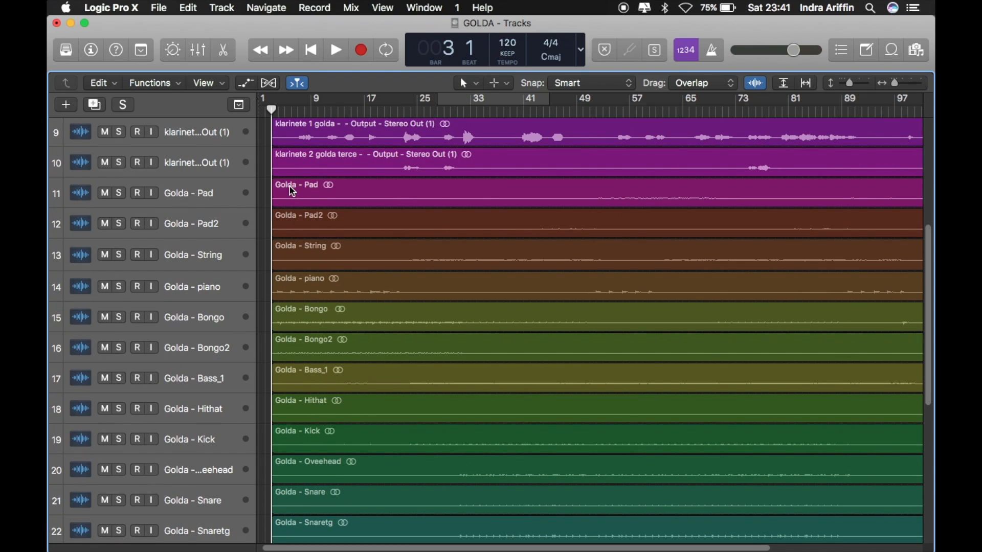
pyautogui.hscroll(-1, 292, 192)
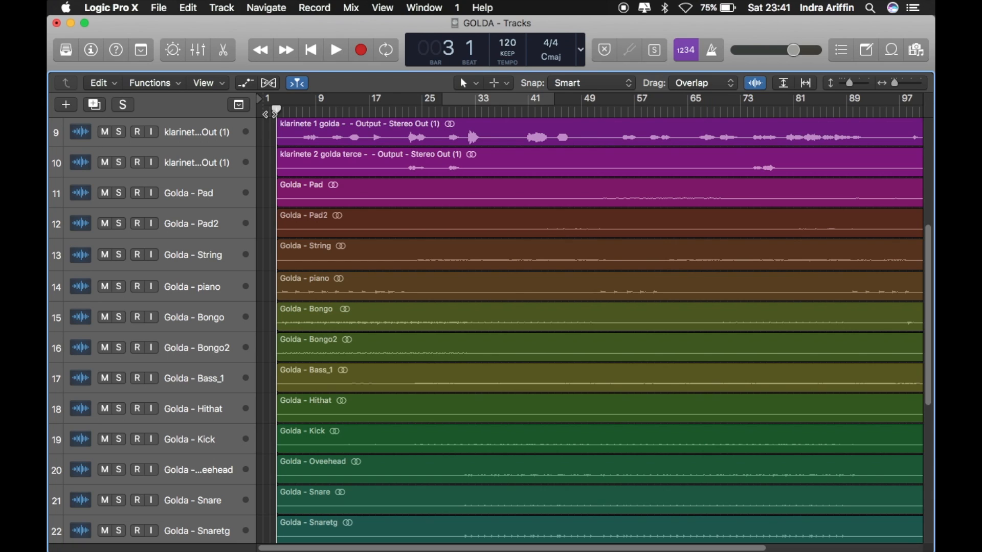
pyautogui.click(264, 111)
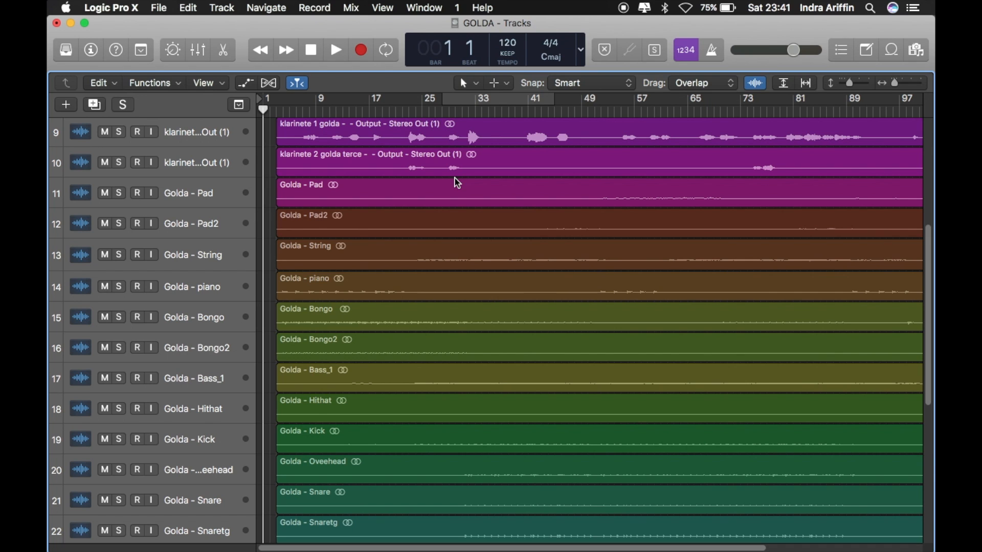
# Step: Compare where the regions start across all tracks, from the full mix down to P - EZ10
pyautogui.scroll(8, 458, 183)
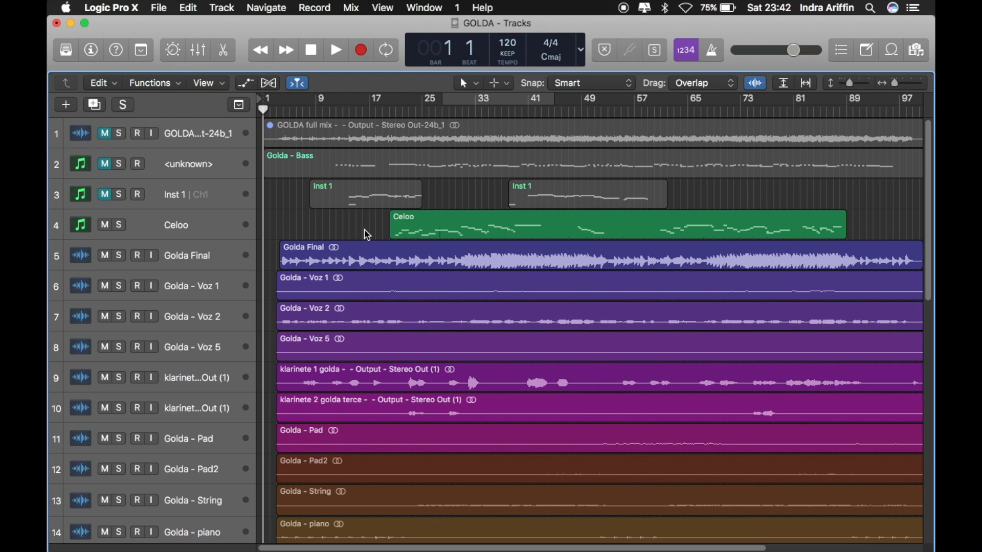
pyautogui.scroll(-5, 367, 234)
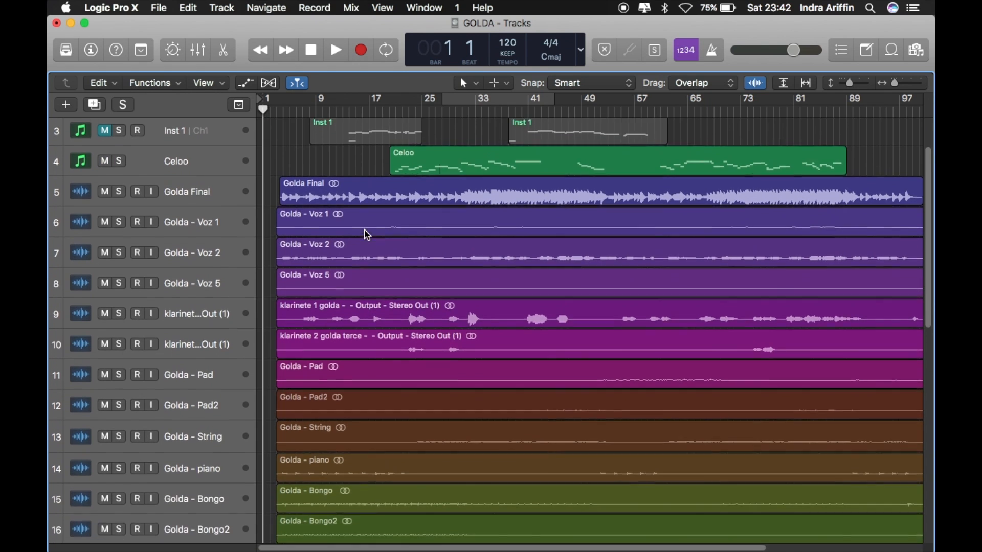
pyautogui.scroll(5, 367, 234)
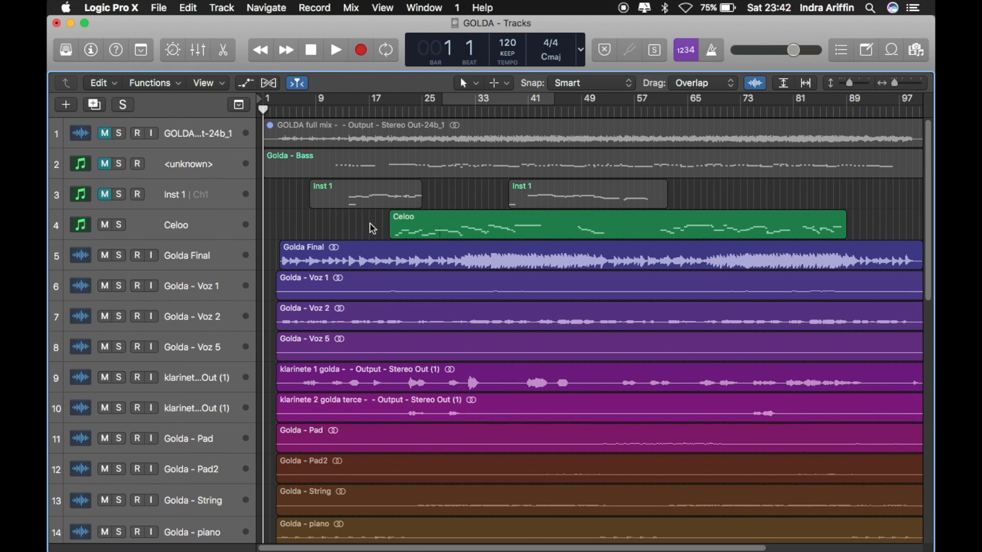
pyautogui.scroll(-4, 367, 229)
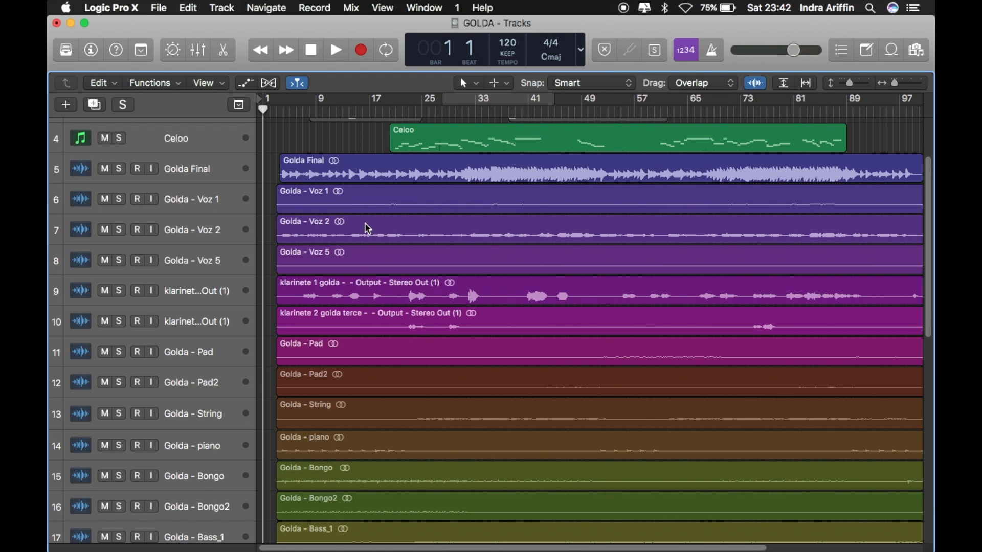
pyautogui.scroll(4, 301, 145)
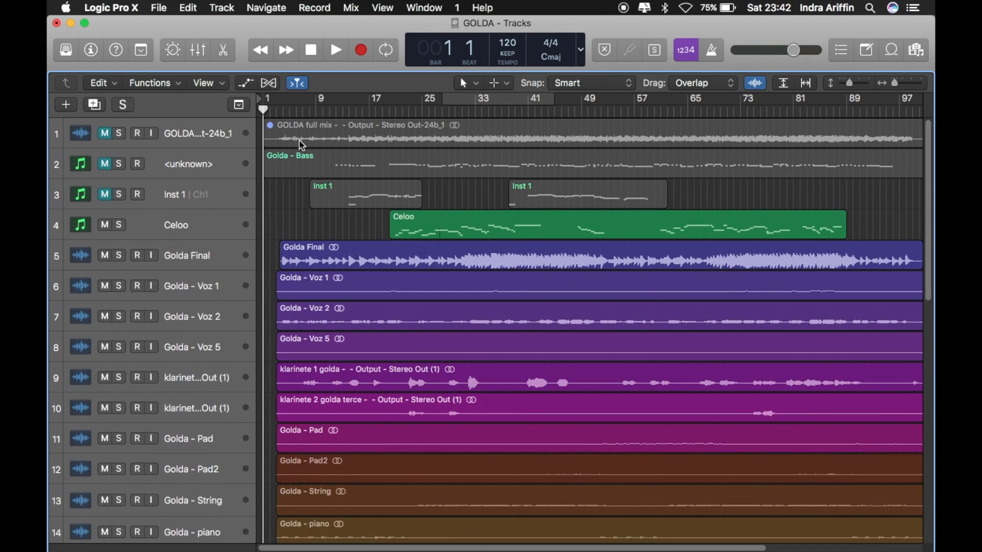
pyautogui.scroll(-5, 336, 262)
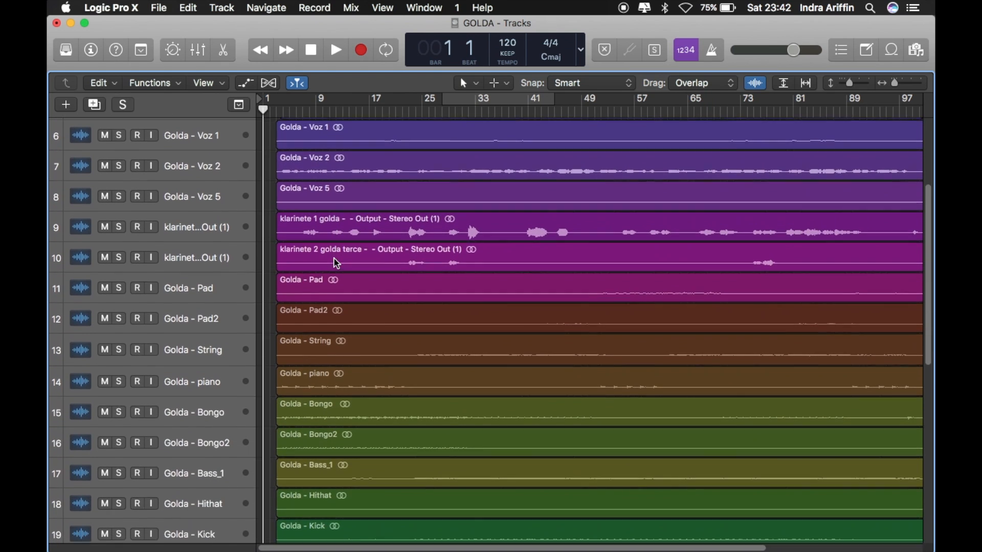
pyautogui.scroll(-5, 336, 262)
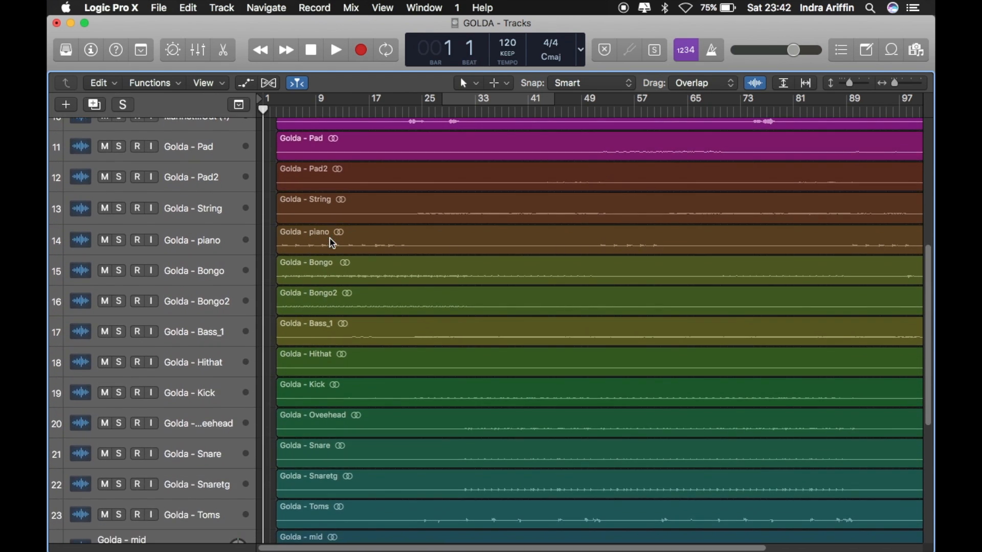
pyautogui.scroll(10, 330, 242)
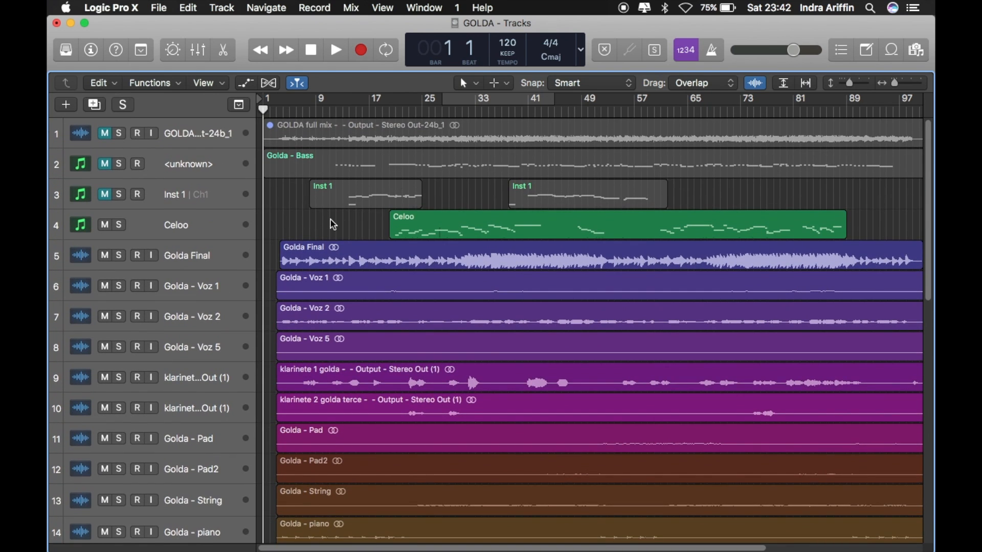
pyautogui.scroll(-4, 294, 233)
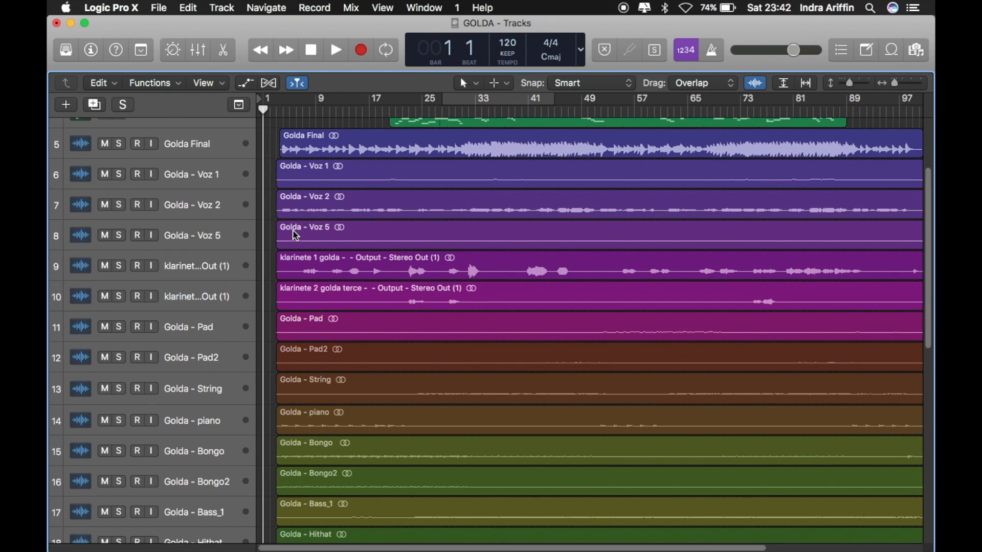
pyautogui.scroll(-12, 296, 236)
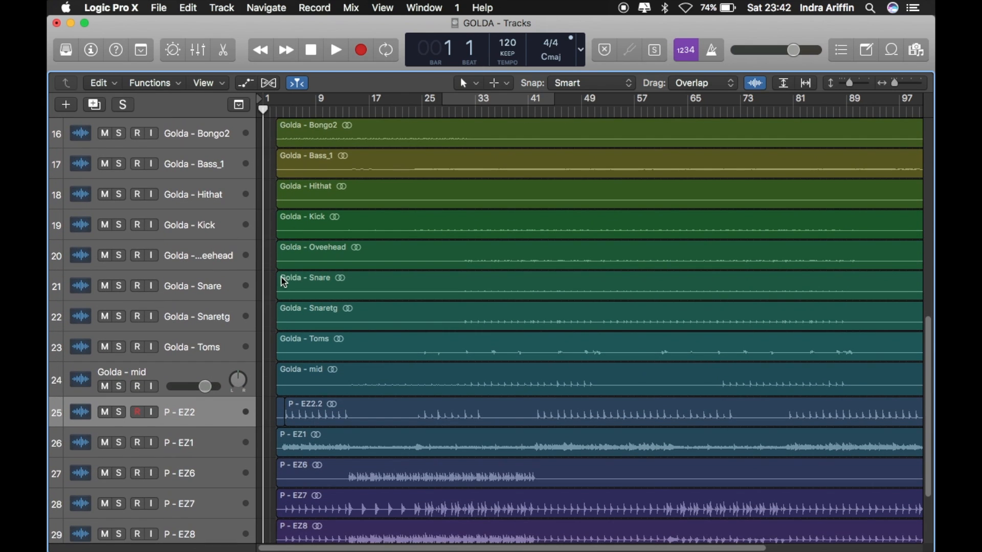
pyautogui.scroll(-2, 275, 313)
pyautogui.scroll(-1, 275, 313)
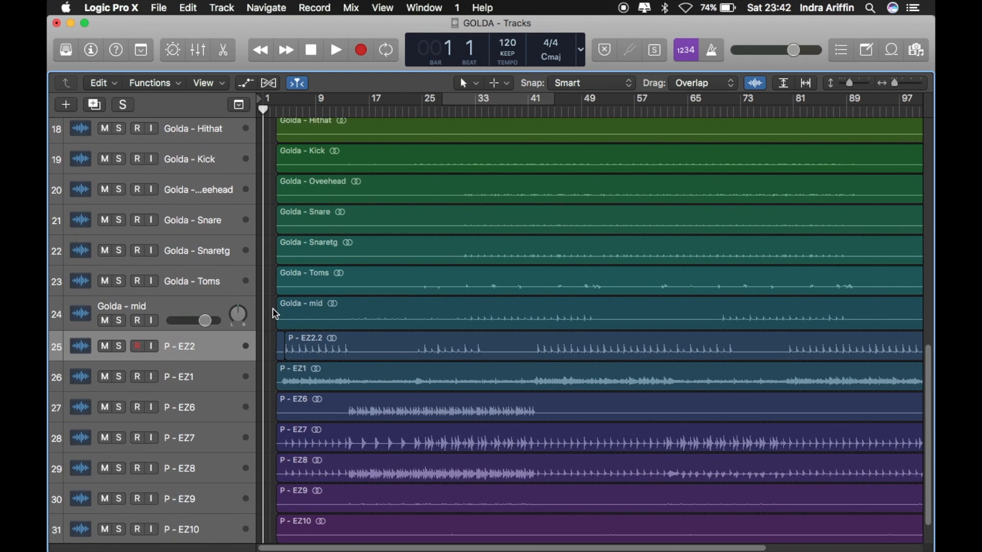
pyautogui.scroll(10, 275, 313)
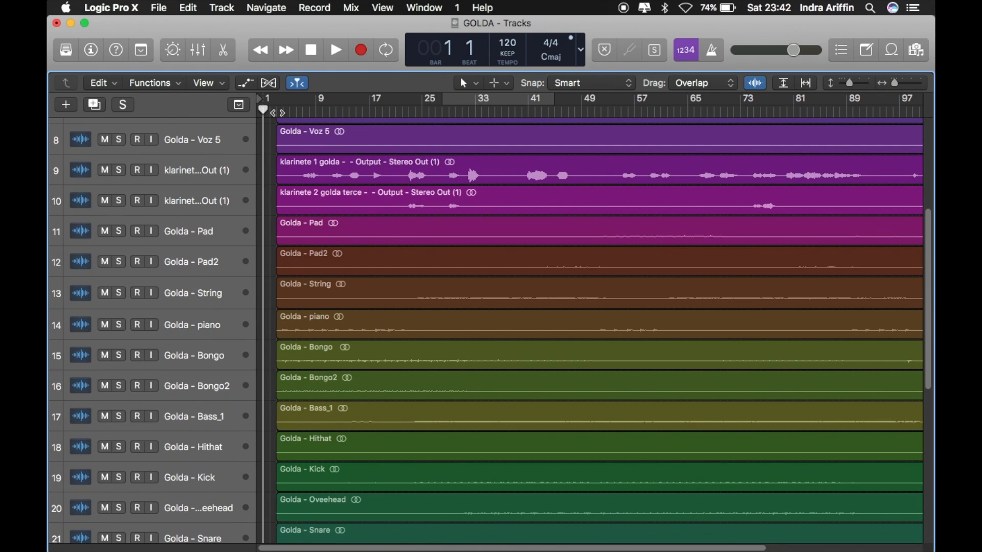
# Step: Set the playhead to bar 3 and mute the Celoo track
pyautogui.click(277, 111)
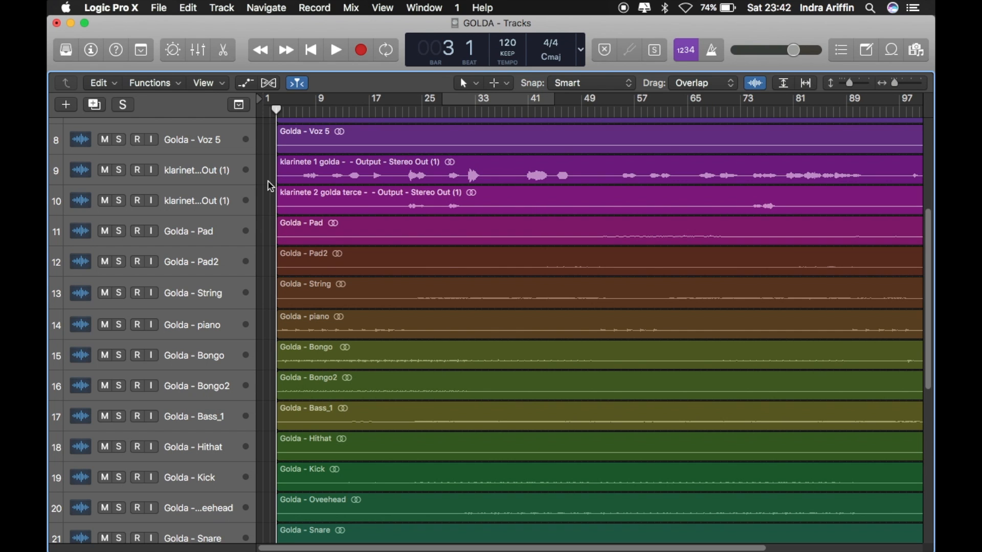
pyautogui.scroll(6, 270, 187)
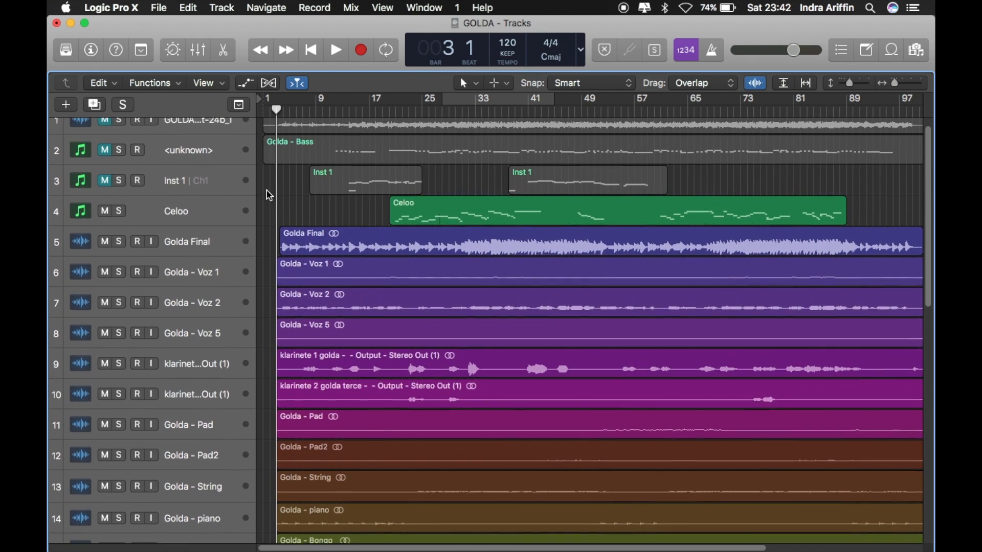
pyautogui.click(211, 222)
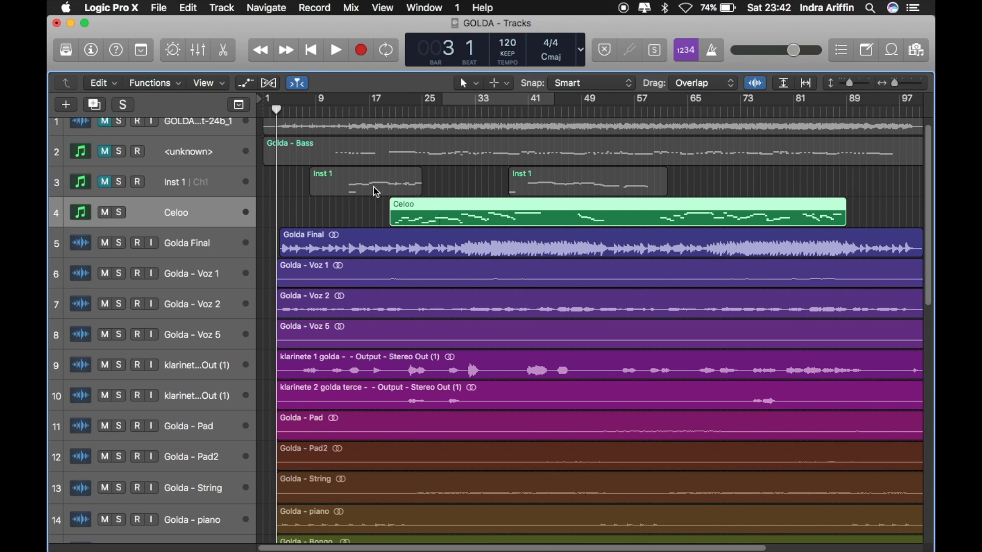
pyautogui.click(106, 211)
# Step: Examine the unmuted audio tracks from Golda Final down to P - EZ10 and their start positions
pyautogui.scroll(-5, 302, 213)
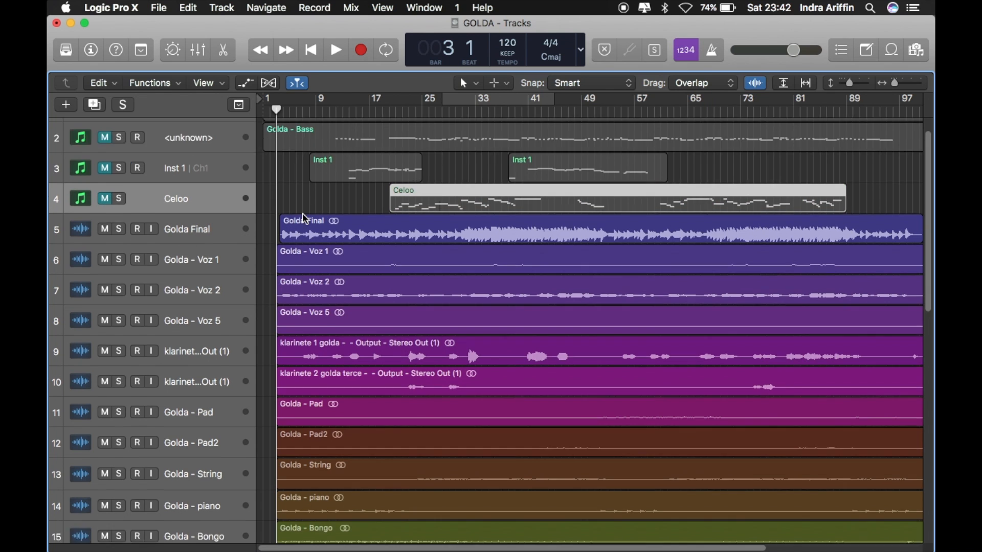
pyautogui.scroll(-1, 305, 219)
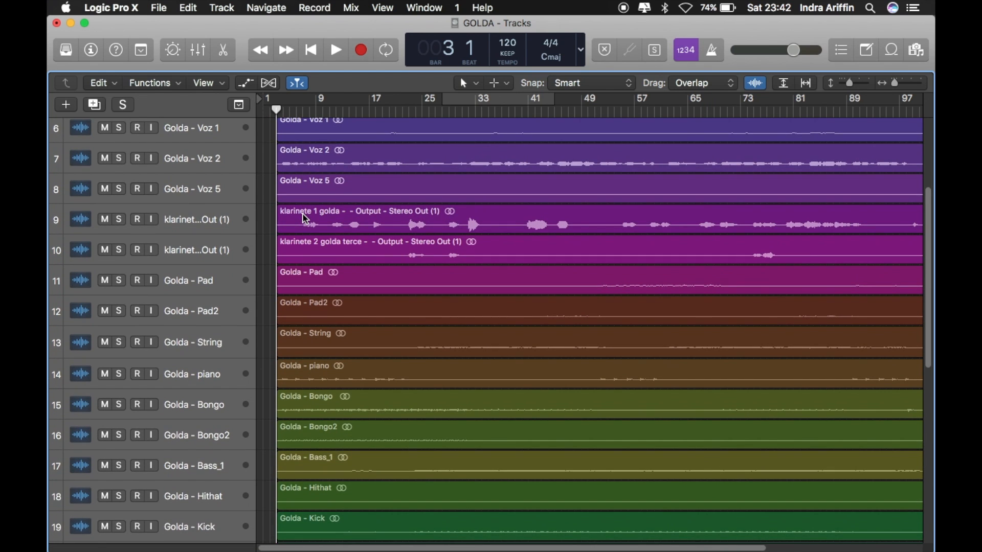
pyautogui.scroll(-8, 305, 218)
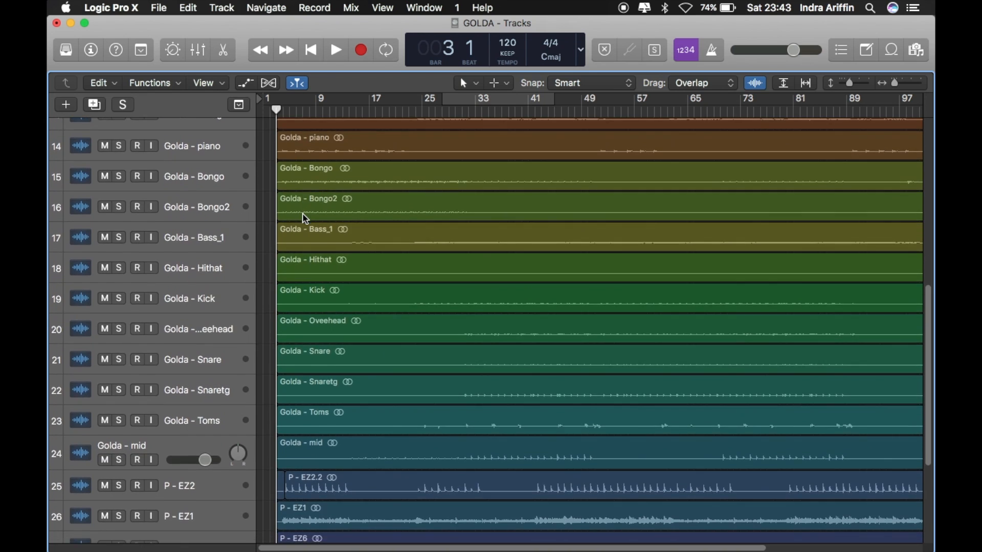
pyautogui.scroll(-6, 306, 219)
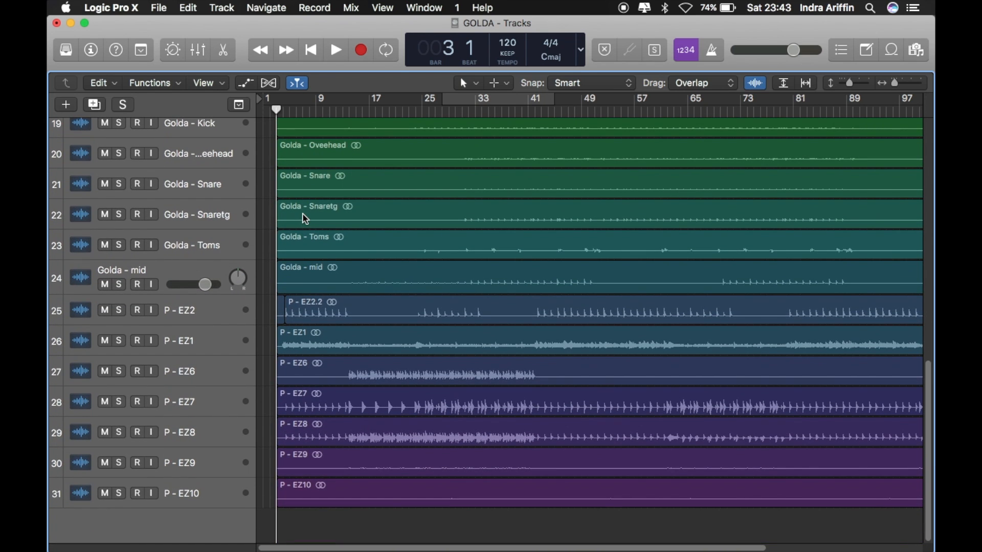
pyautogui.scroll(4, 391, 285)
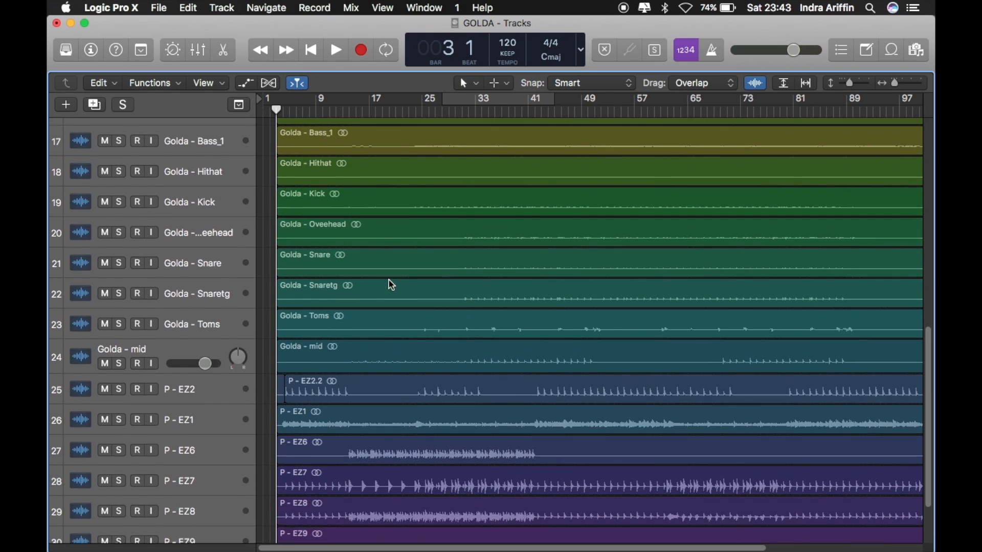
pyautogui.scroll(7, 392, 285)
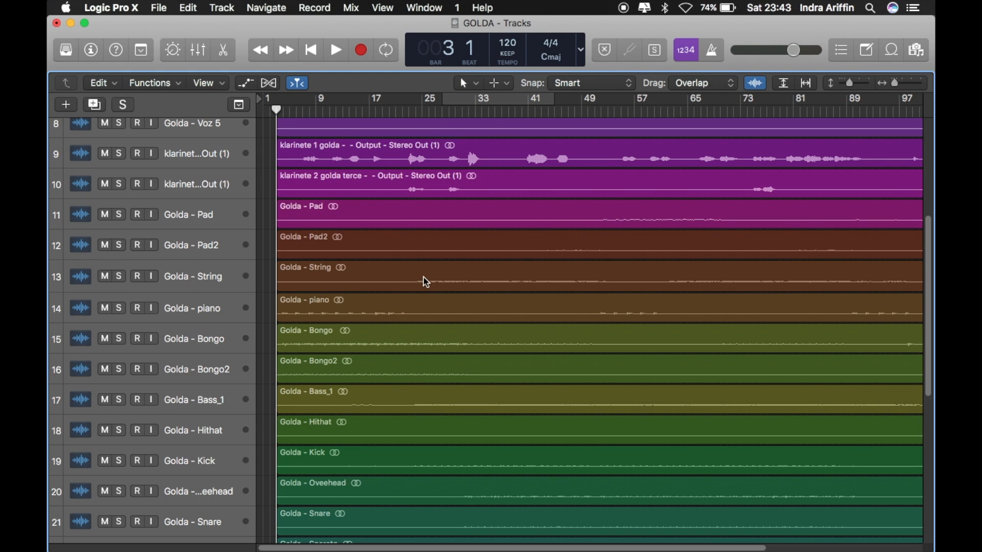
pyautogui.scroll(10, 424, 281)
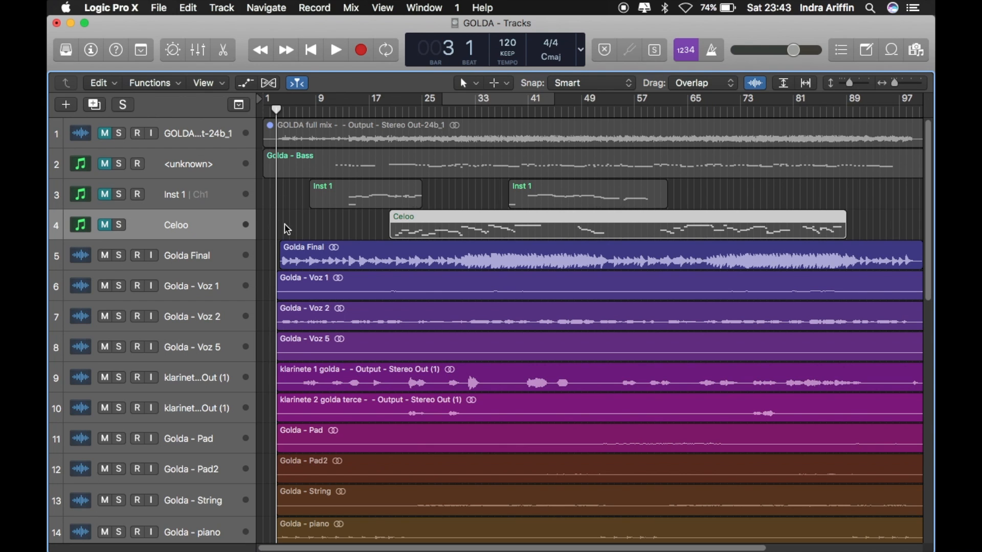
# Step: Place the playhead at bar 4, near the start of the Golda Final region
pyautogui.scroll(-1, 288, 229)
pyautogui.scroll(1, 287, 229)
pyautogui.scroll(-1, 315, 219)
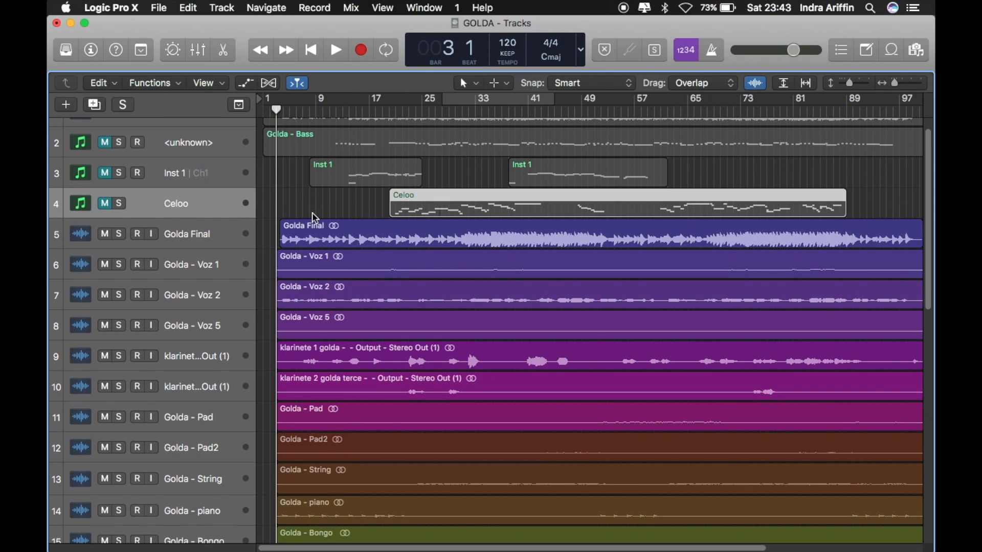
pyautogui.scroll(1, 313, 217)
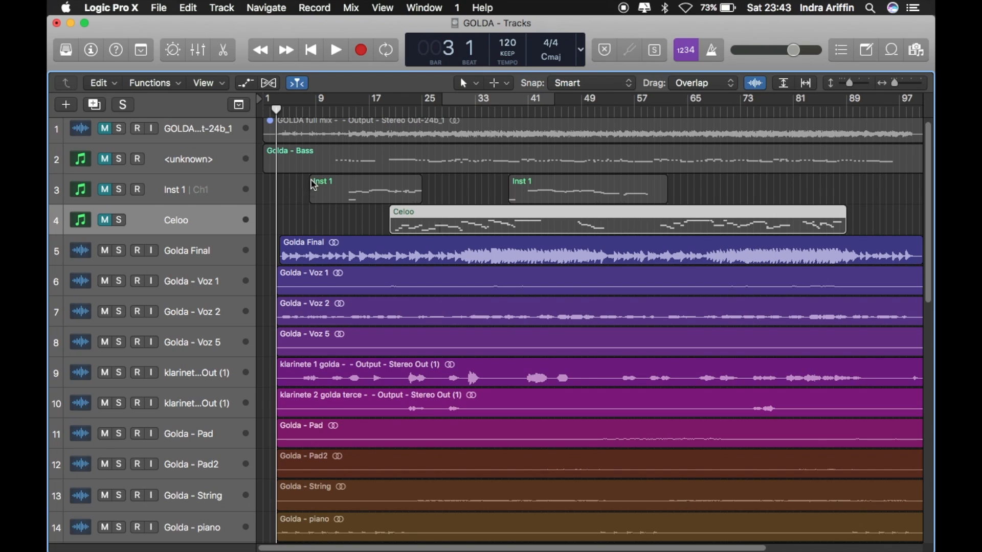
pyautogui.click(282, 112)
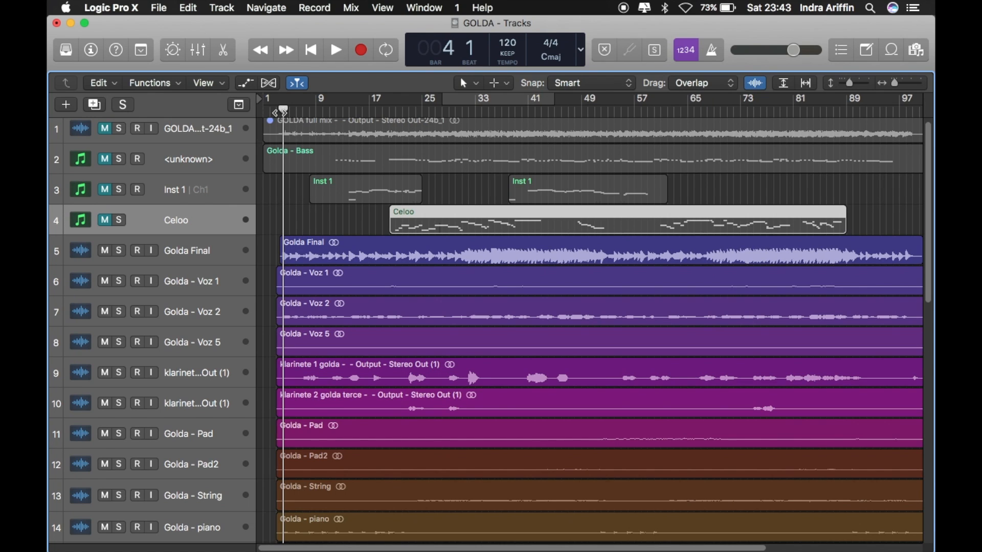
# Step: Play the project from bar 3 and examine the activity of the unmuted audio tracks from Golda Final down to Golda - Oveehead
pyautogui.click(275, 112)
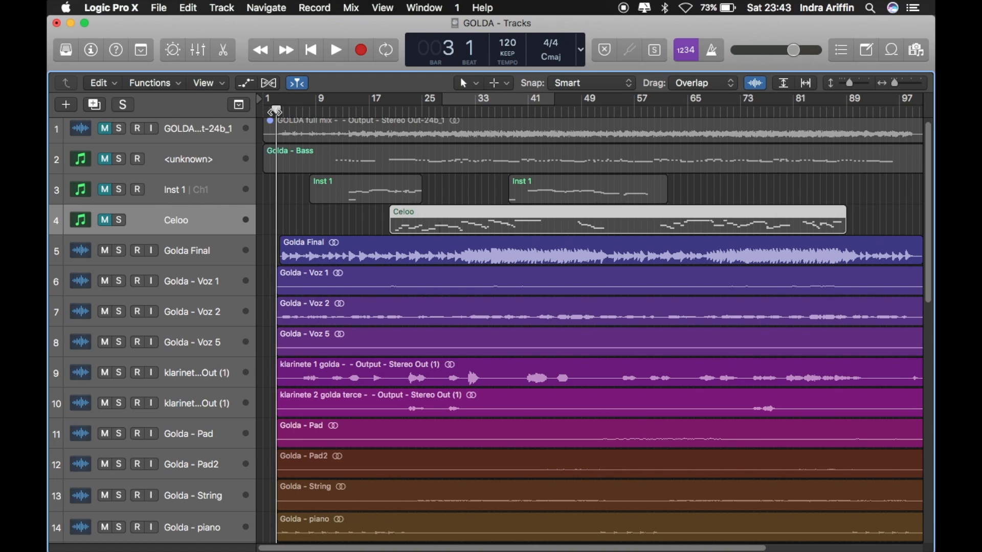
pyautogui.press('space')
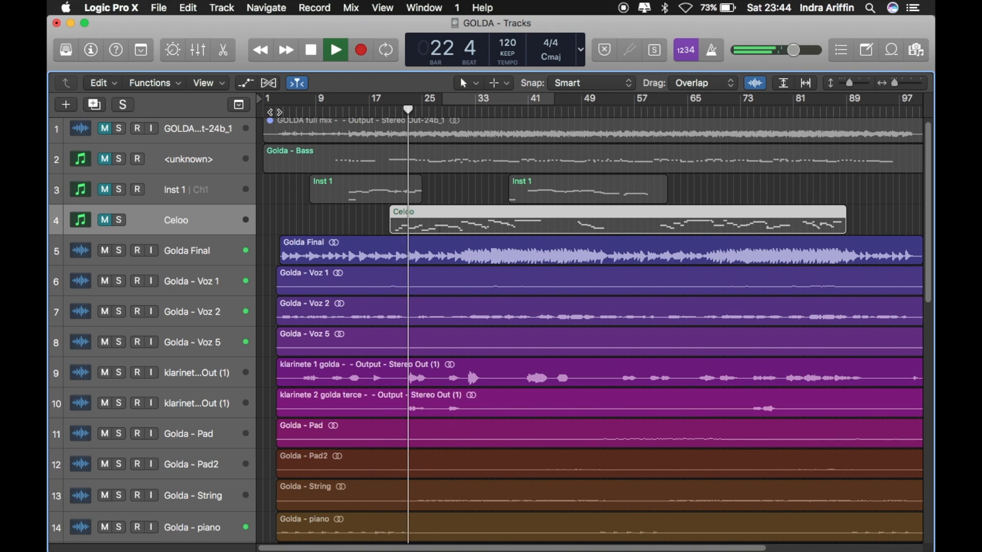
pyautogui.scroll(-2, 586, 363)
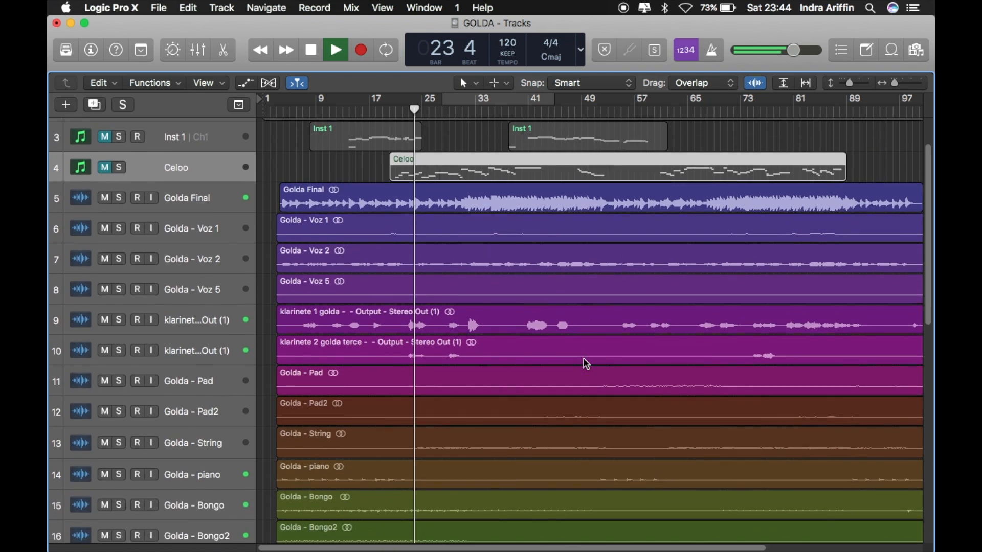
pyautogui.scroll(-4, 585, 363)
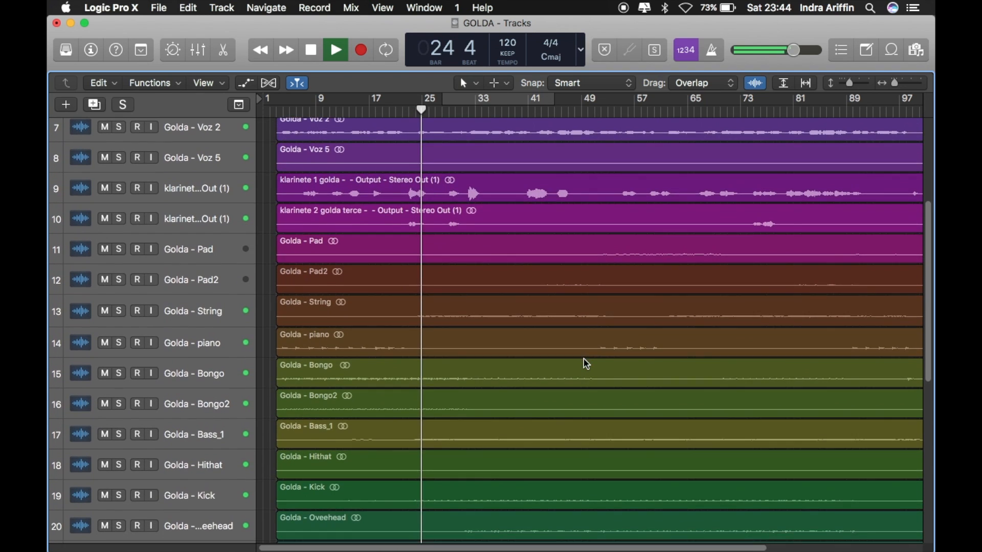
pyautogui.scroll(4, 585, 363)
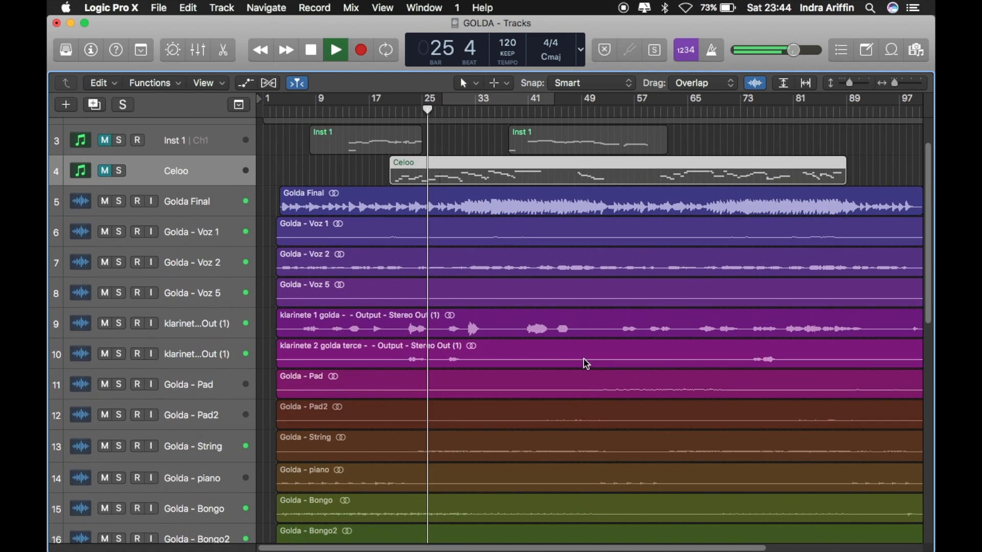
pyautogui.scroll(-1, 586, 364)
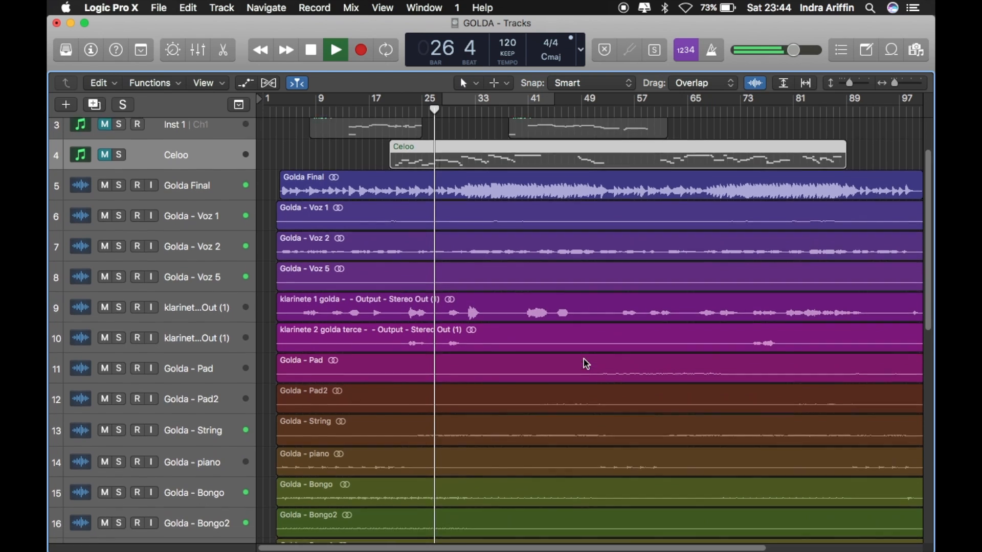
pyautogui.scroll(2, 583, 359)
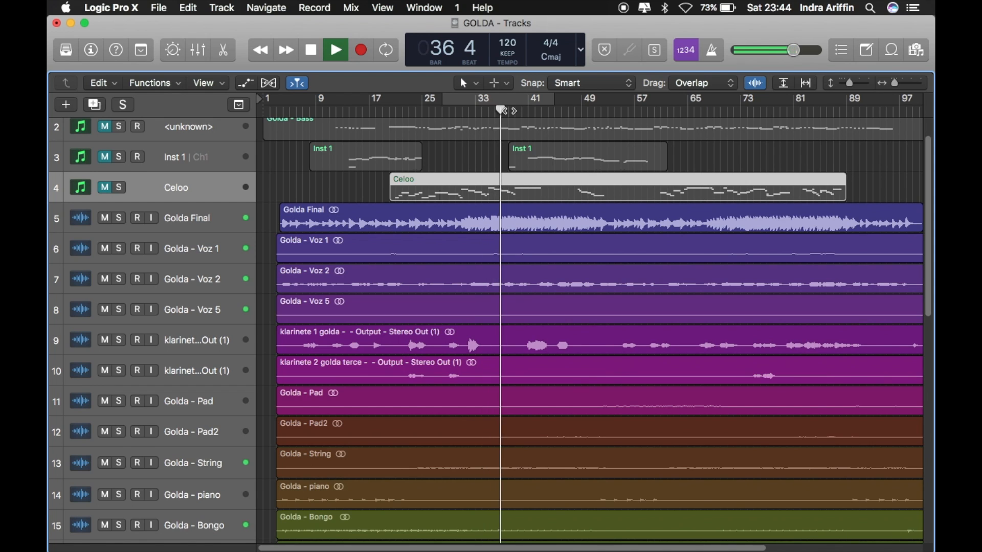
# Step: Jump playback ahead to bar 49 and to two further points before bar 65 to audition those sections
pyautogui.click(585, 109)
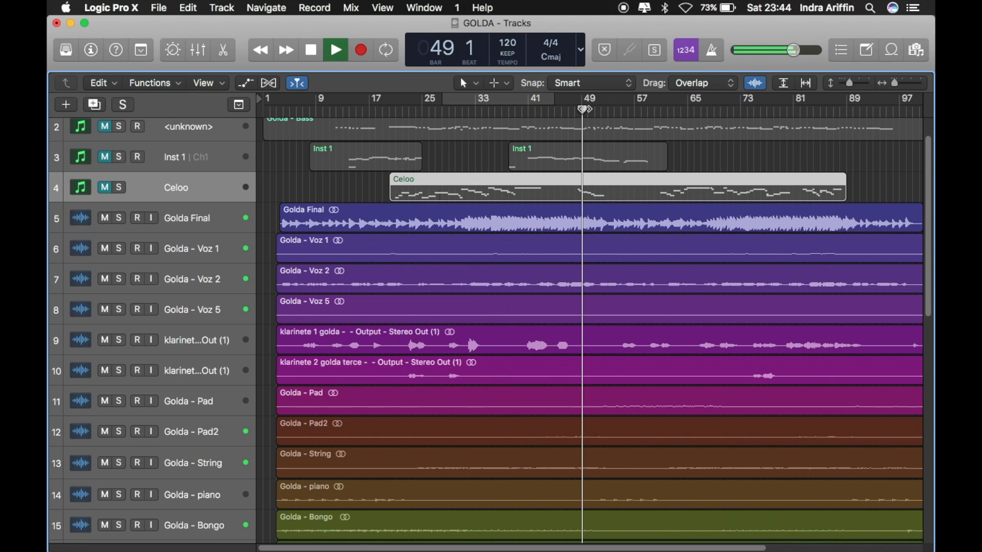
pyautogui.click(648, 112)
pyautogui.click(684, 111)
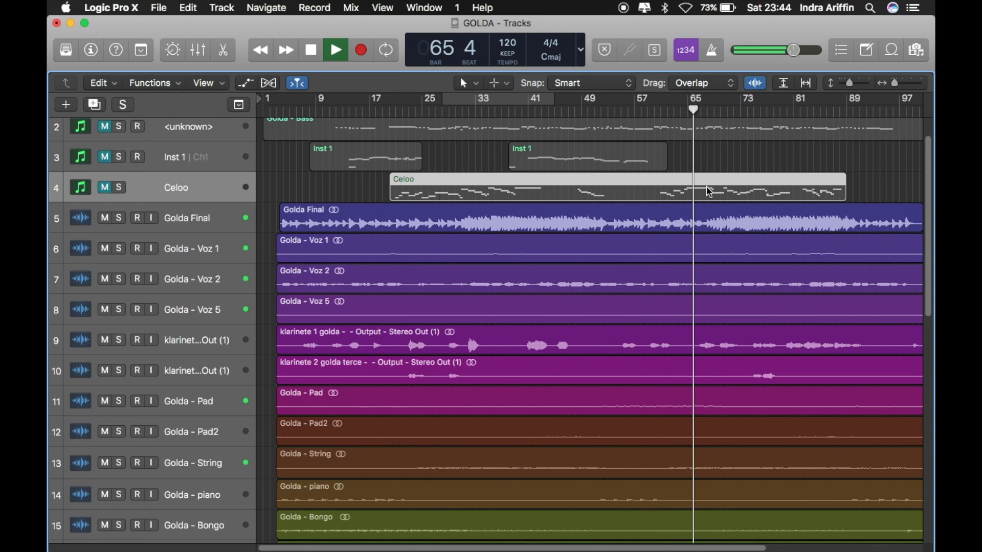
# Step: Stop playback and return the playhead to bar 3, where most of the audio regions start
pyautogui.press('space')
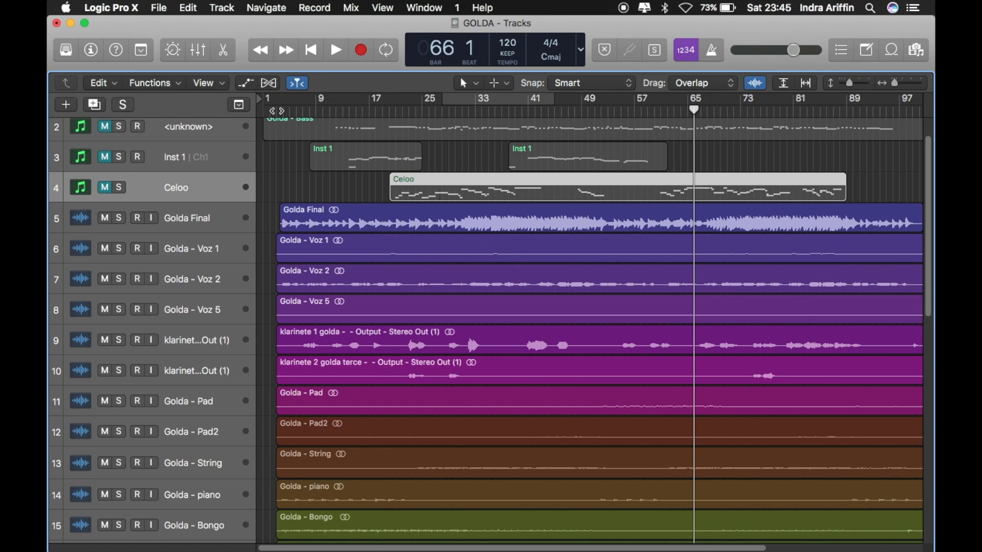
pyautogui.click(286, 109)
pyautogui.moveTo(282, 110); pyautogui.dragTo(276, 110)
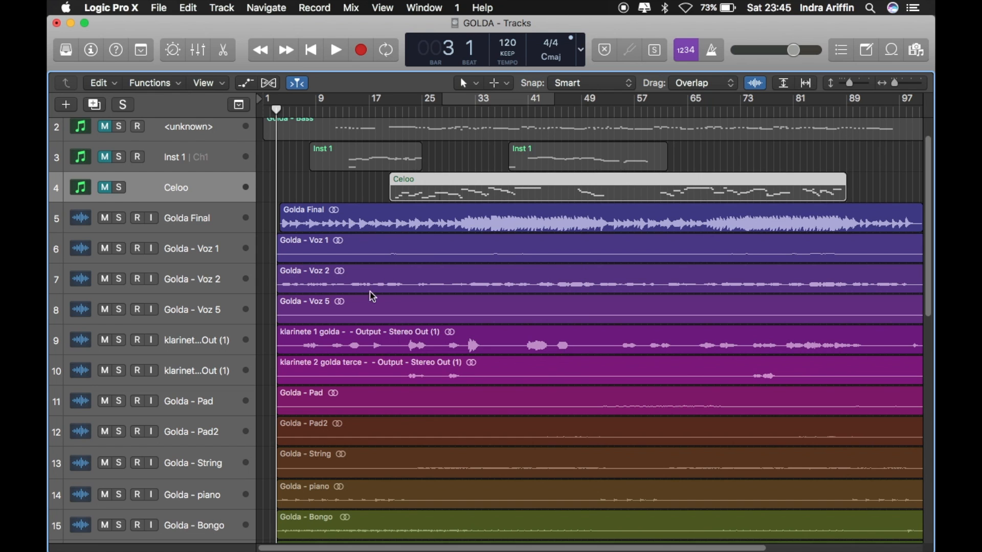
# Step: Switch to the Interactive Frequency Chart in Chrome, look it over and select its address alexiy.nl/eq_chart/
pyautogui.press('F12')
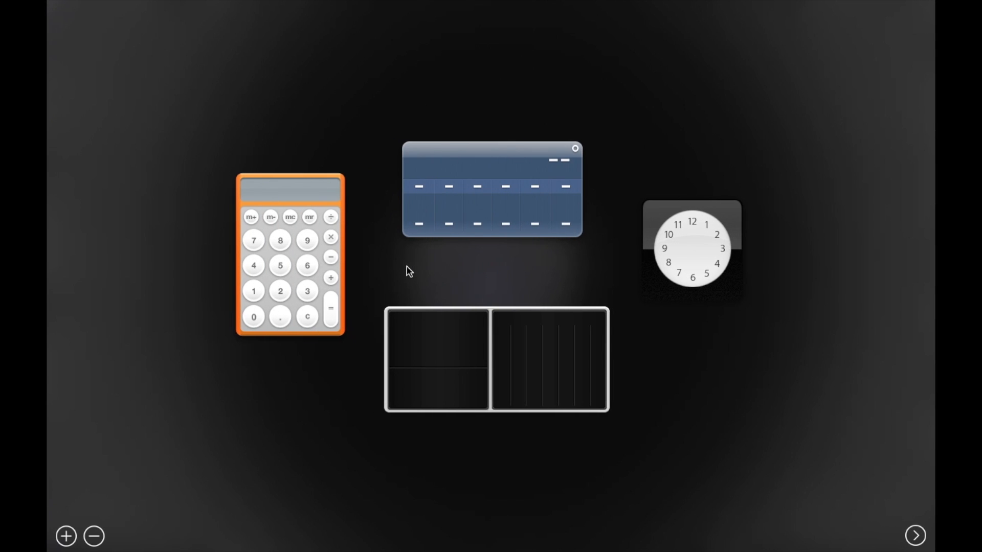
pyautogui.click(775, 394)
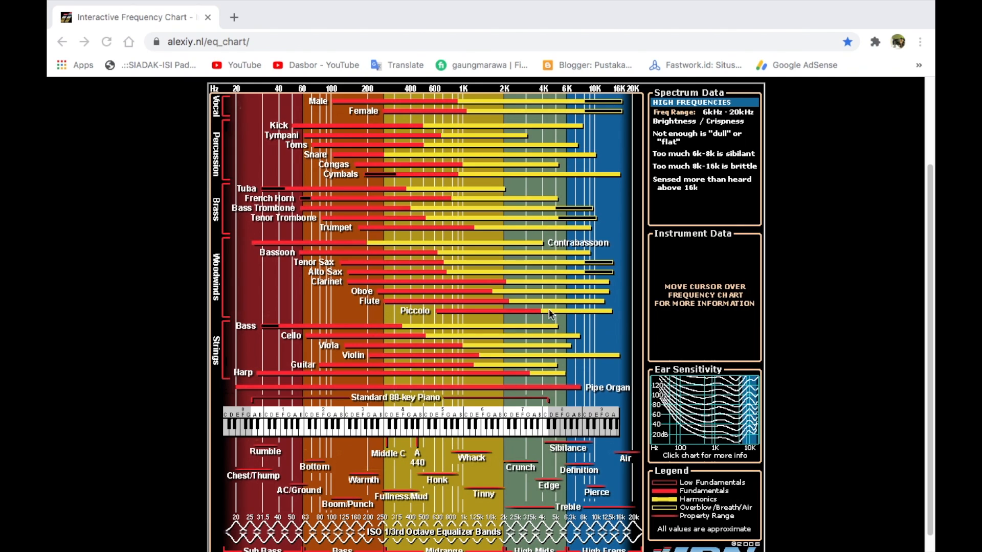
pyautogui.scroll(-1, 432, 351)
pyautogui.scroll(5, 431, 351)
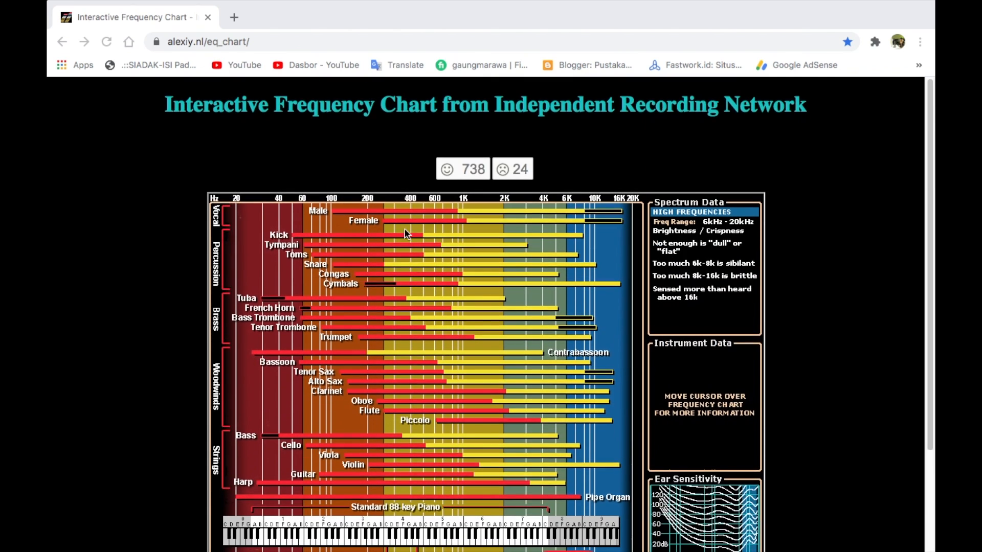
pyautogui.scroll(-3, 407, 234)
pyautogui.scroll(-1, 406, 234)
pyautogui.click(282, 42)
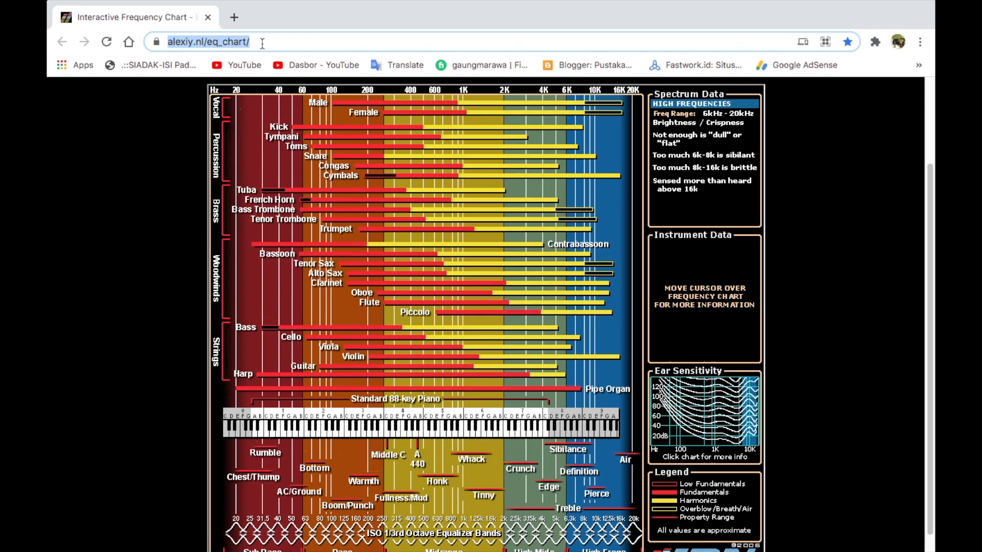
# Step: Examine the overall layout of the frequency chart, from the page title down to the equalizer bands and legend
pyautogui.scroll(2, 142, 204)
pyautogui.scroll(-3, 143, 204)
pyautogui.scroll(2, 145, 205)
pyautogui.scroll(-1, 146, 205)
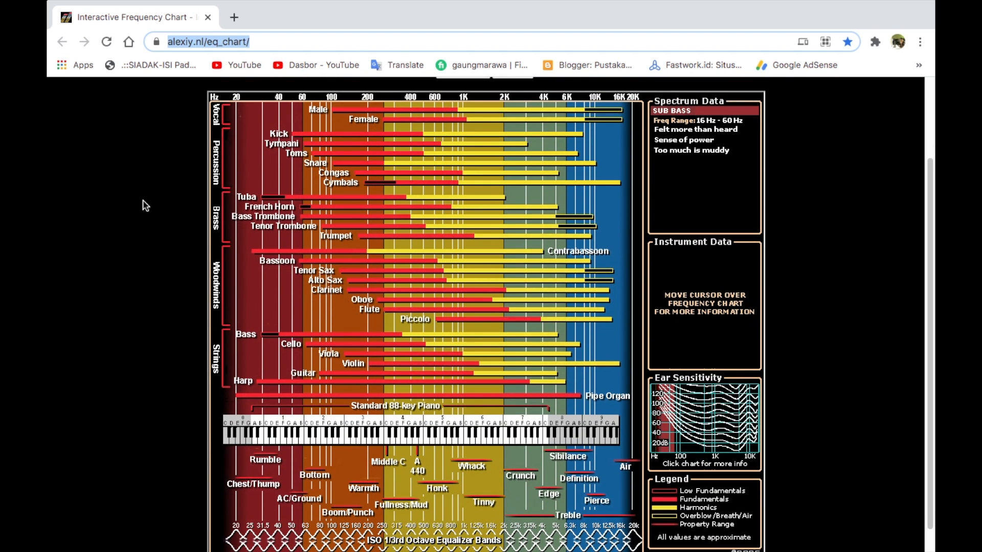
pyautogui.scroll(2, 167, 262)
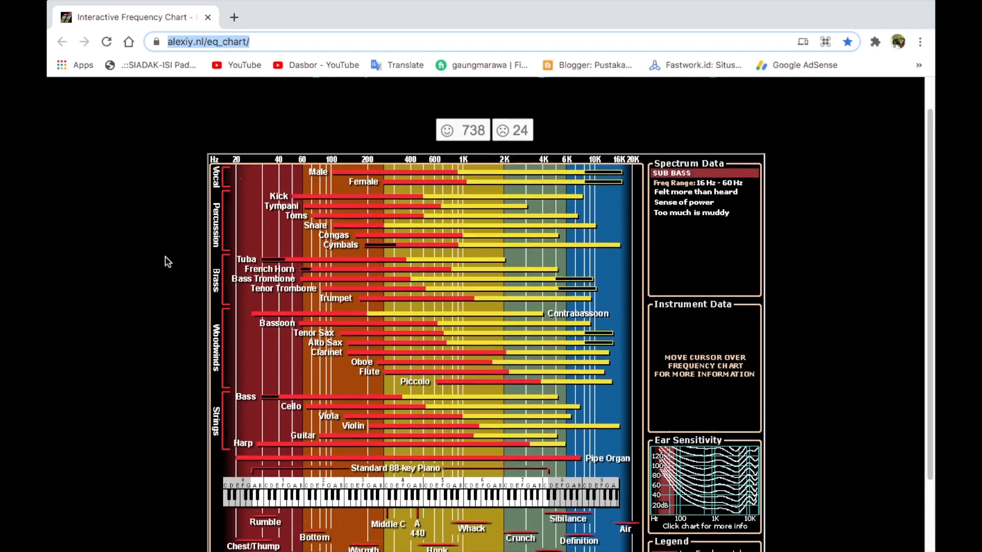
pyautogui.scroll(-2, 167, 262)
pyautogui.scroll(2, 167, 262)
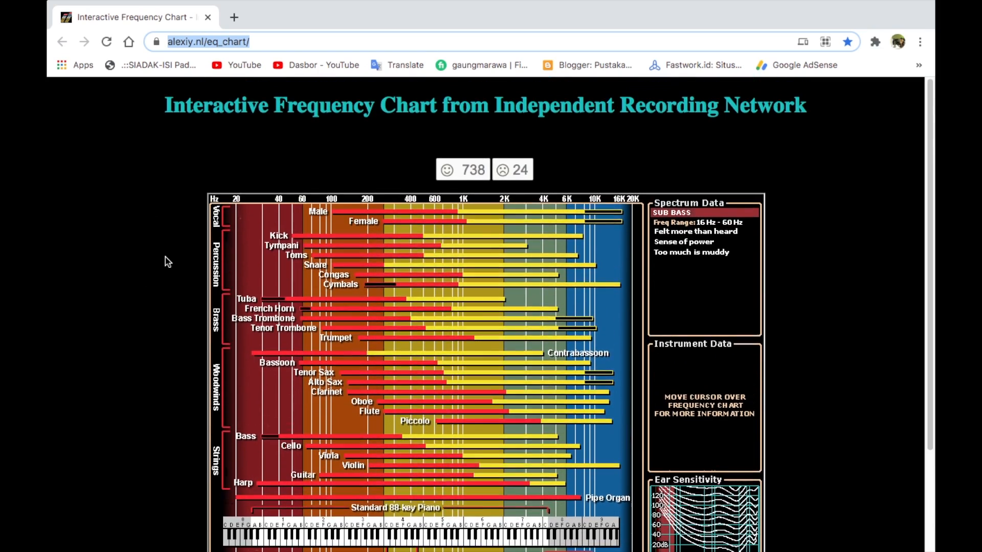
pyautogui.scroll(-2, 167, 262)
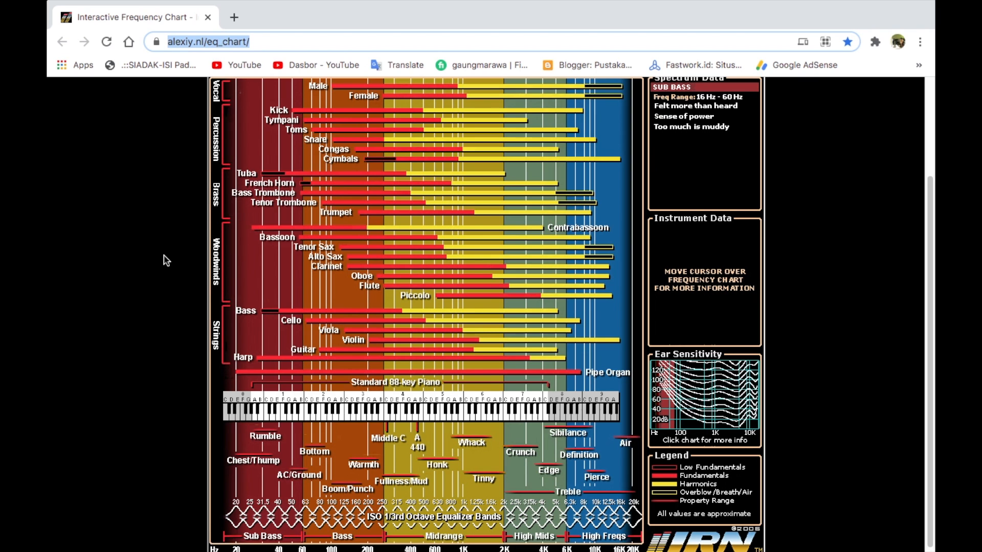
pyautogui.scroll(2, 167, 260)
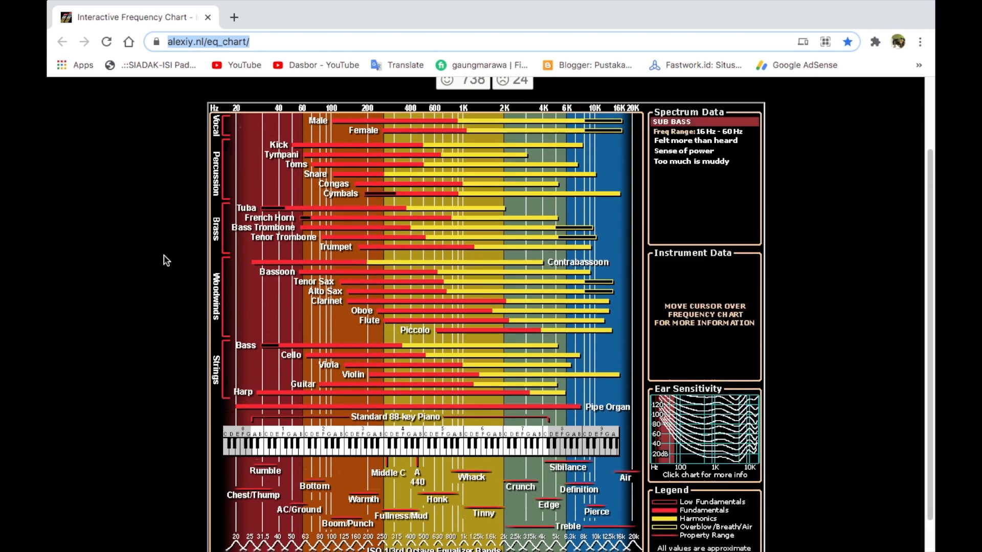
pyautogui.scroll(-1, 166, 260)
# Step: Review the chart's instrument families, including Percussion, Brass and Strings, and the frequency ranges along its lower edge
pyautogui.moveTo(371, 235)
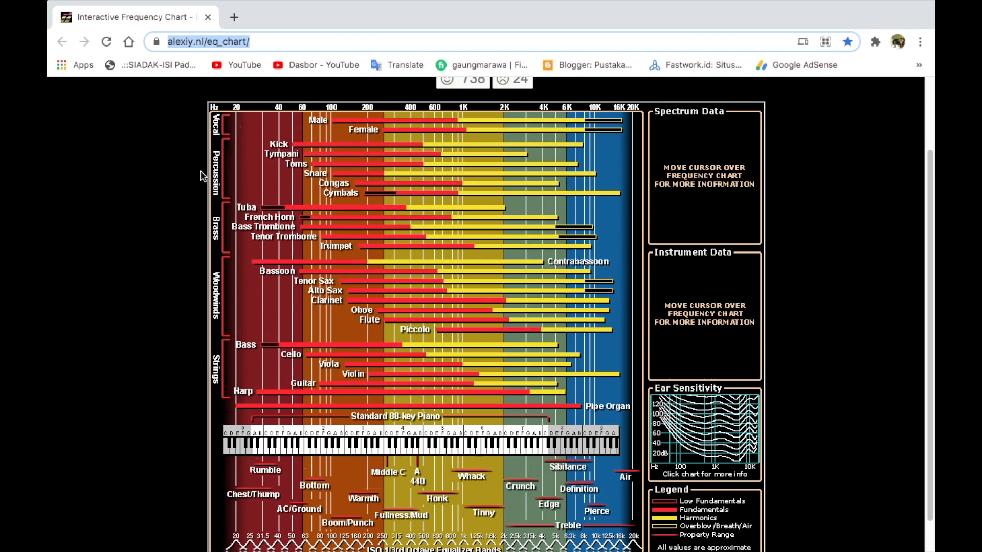
pyautogui.moveTo(215, 215); pyautogui.dragTo(216, 230)
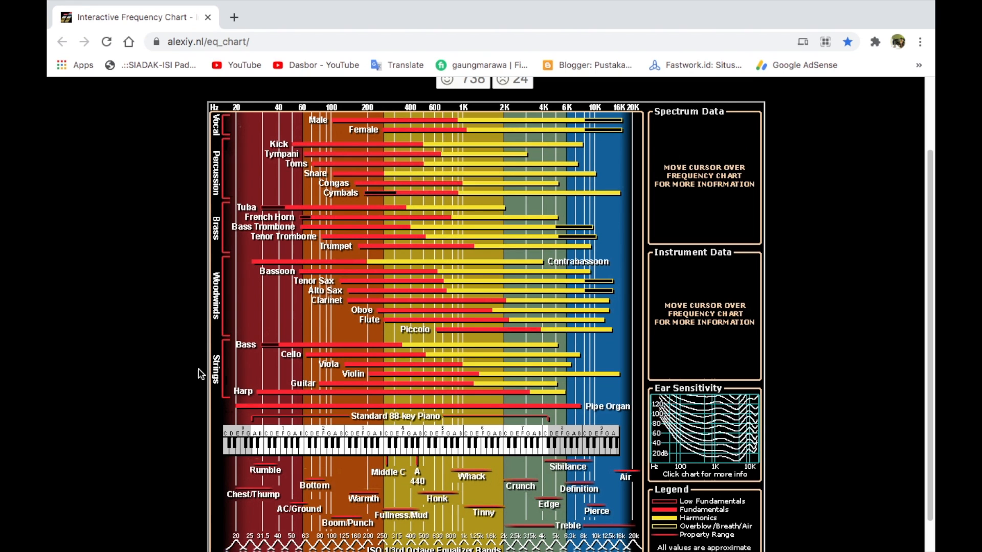
pyautogui.scroll(-1, 244, 389)
pyautogui.scroll(1, 286, 454)
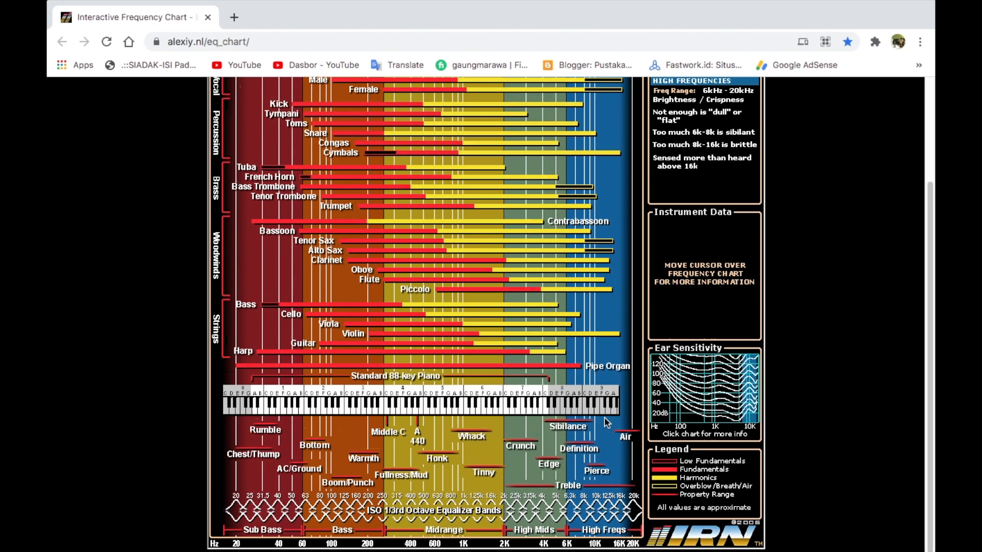
pyautogui.scroll(3, 375, 330)
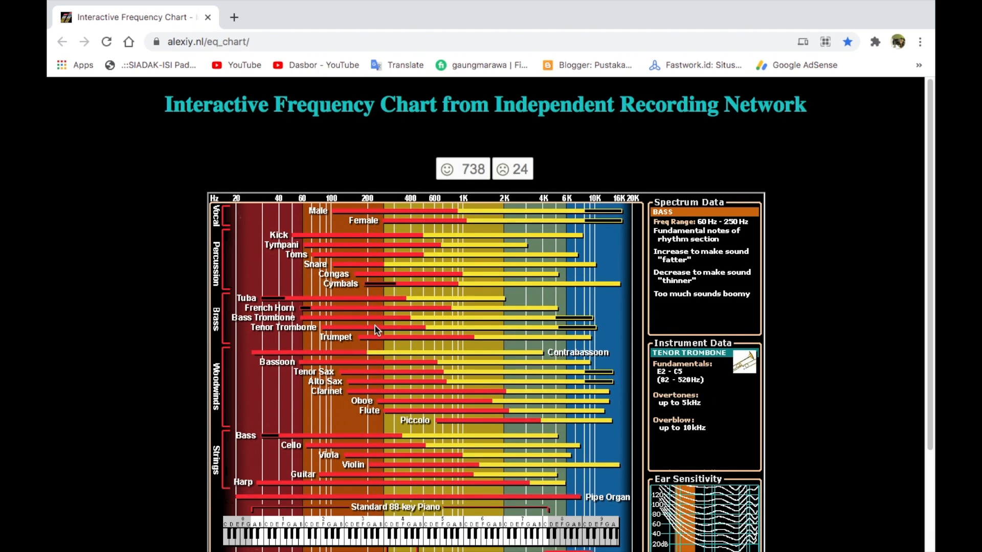
# Step: Inspect the instrument and spectrum data for male vocal, kick drum, snare, bass and bass trombone at different points of their frequency bars
pyautogui.moveTo(360, 225)
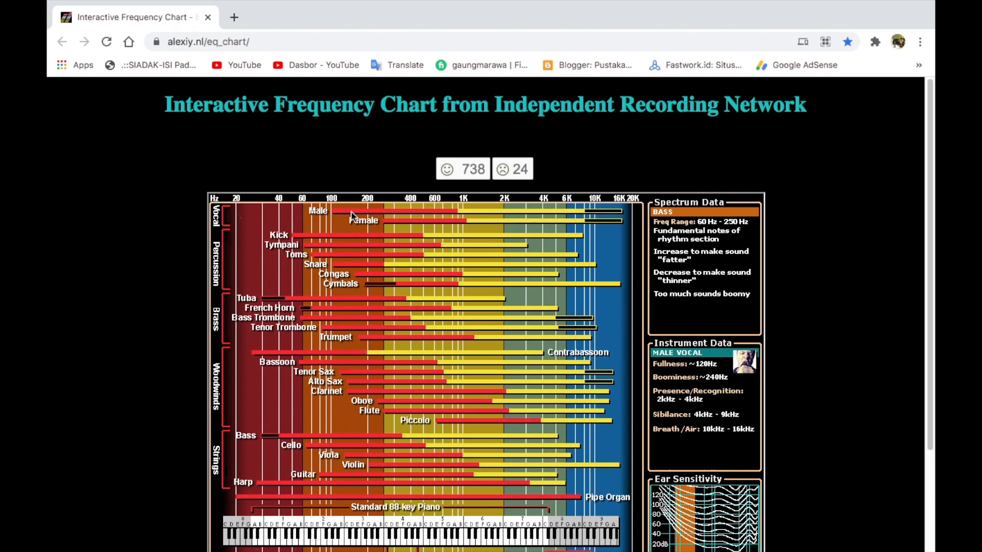
pyautogui.moveTo(278, 215)
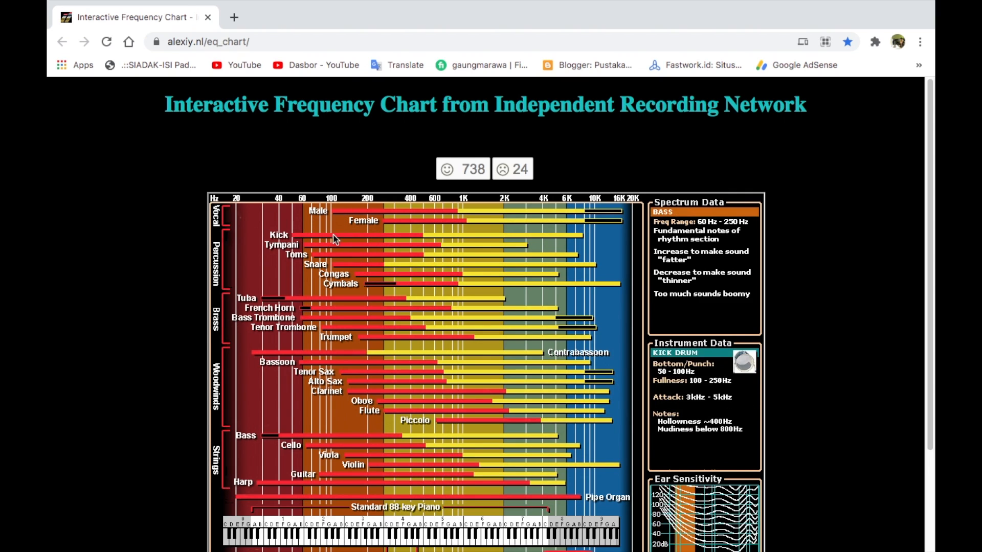
pyautogui.moveTo(475, 217)
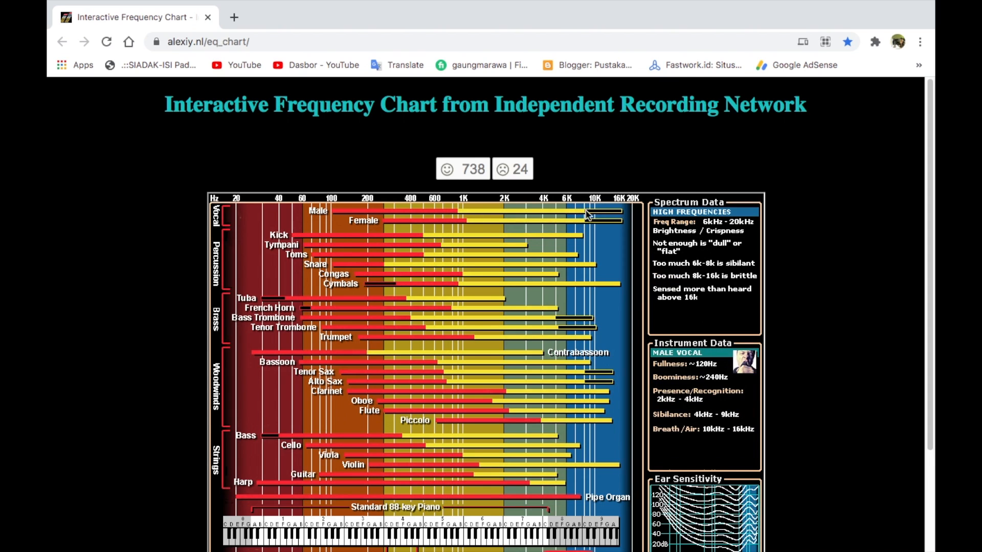
pyautogui.moveTo(276, 250)
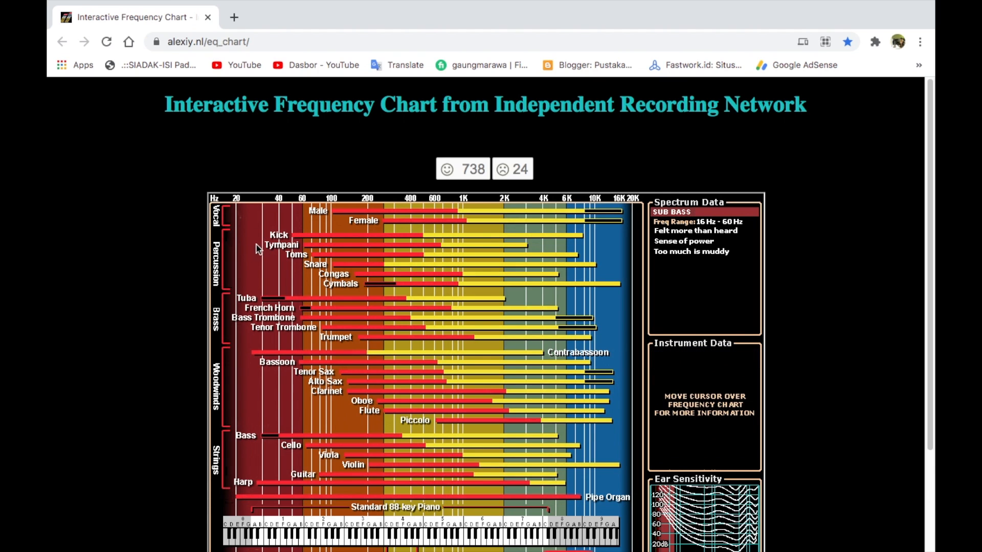
pyautogui.moveTo(360, 252)
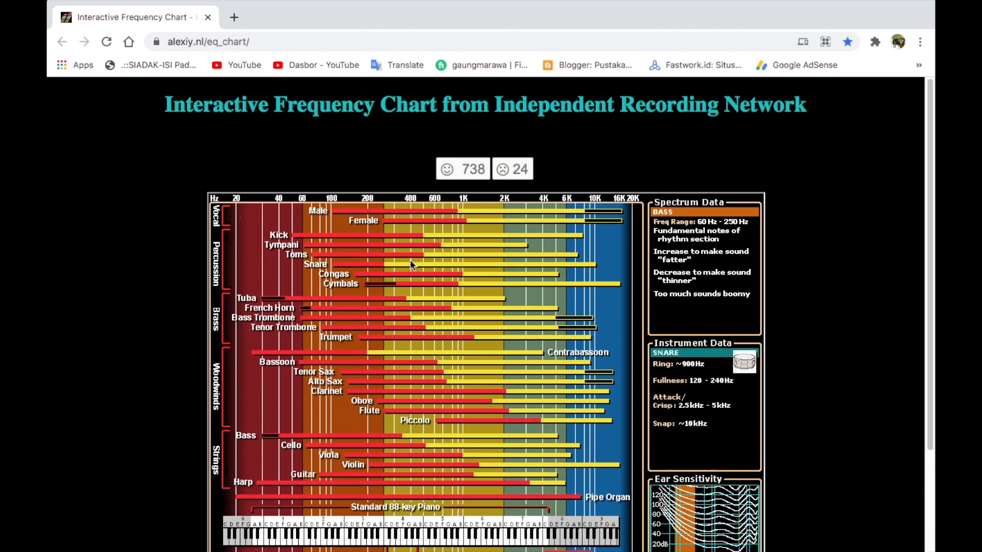
pyautogui.moveTo(451, 242)
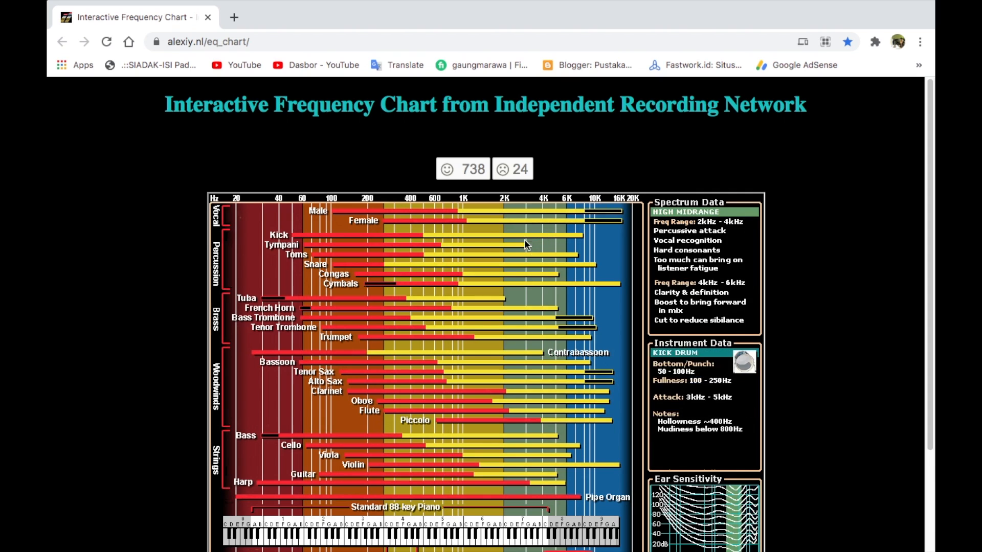
pyautogui.moveTo(551, 321)
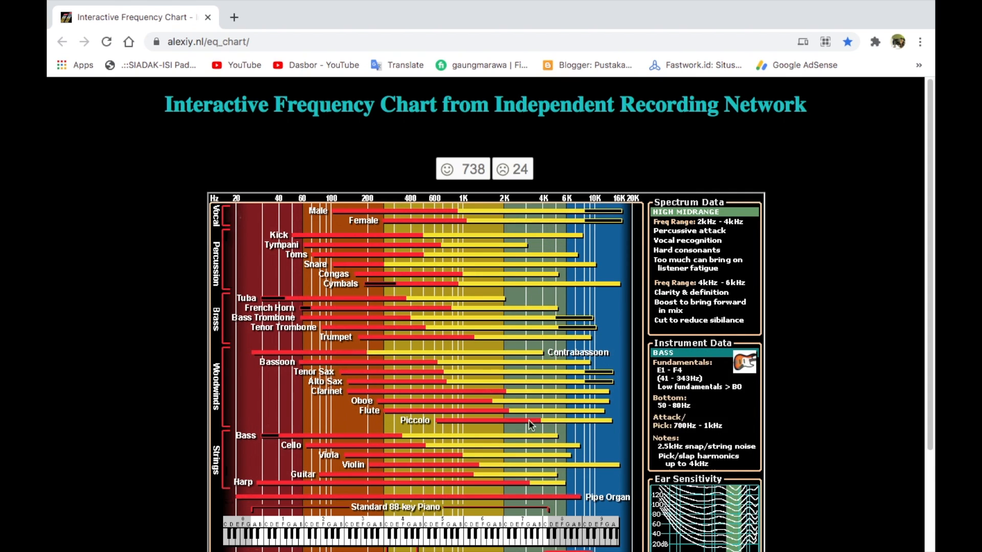
pyautogui.moveTo(592, 265)
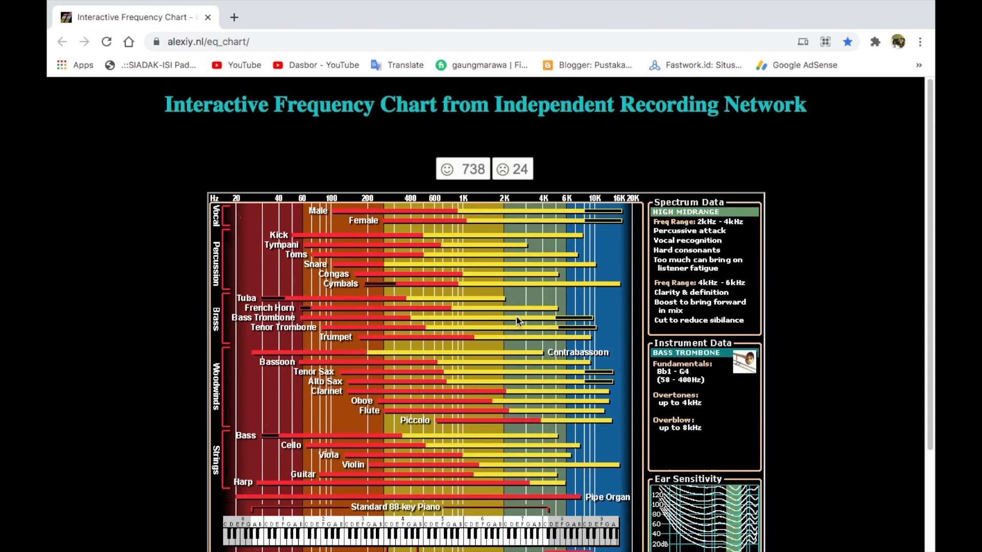
pyautogui.moveTo(257, 353)
# Step: Examine the band labels at the chart's lower edge, from Sub Bass through High Mids
pyautogui.scroll(-1, 256, 357)
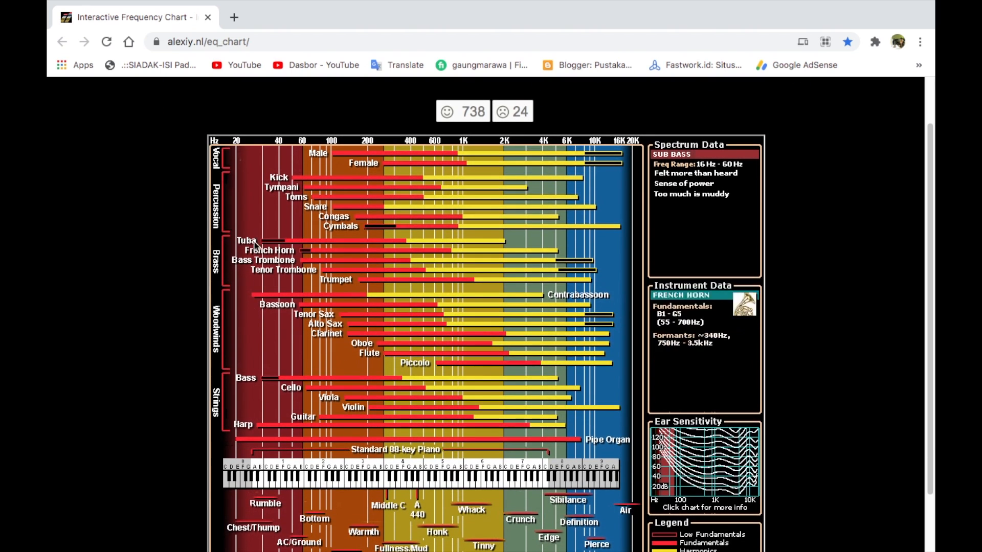
pyautogui.scroll(-1, 257, 306)
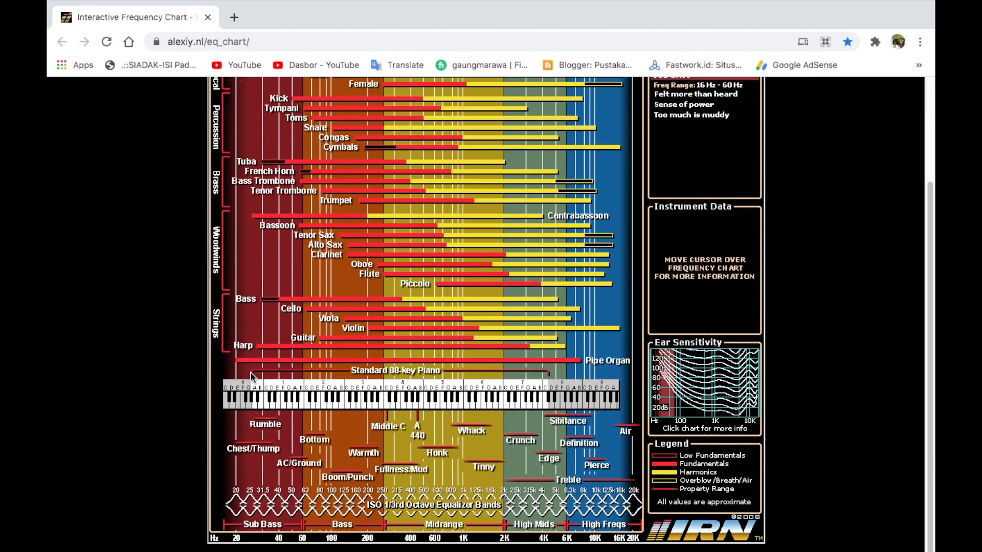
pyautogui.moveTo(231, 528)
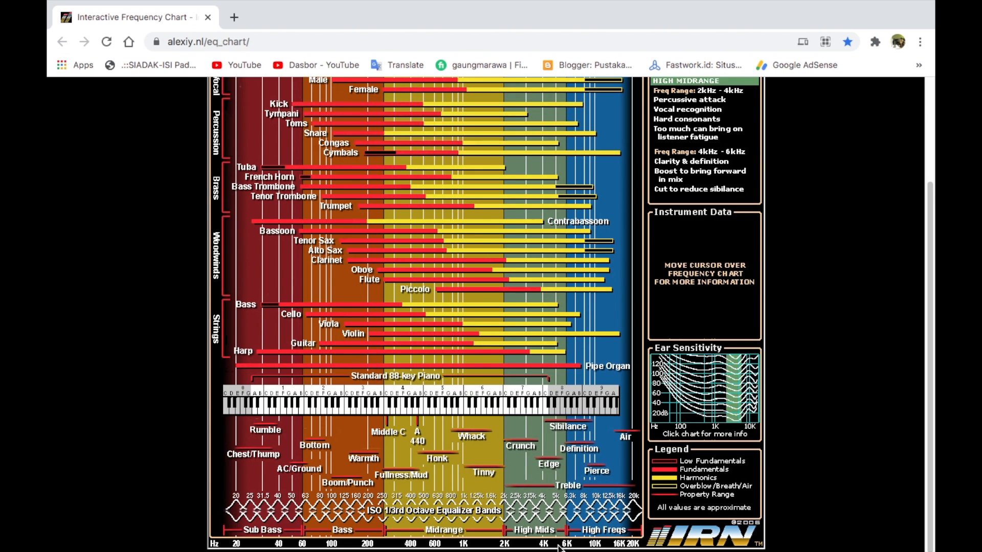
# Step: Switch to the GOLDA project in Logic Pro X and solo the Golda - Voz 2 track
pyautogui.scroll(3, 521, 460)
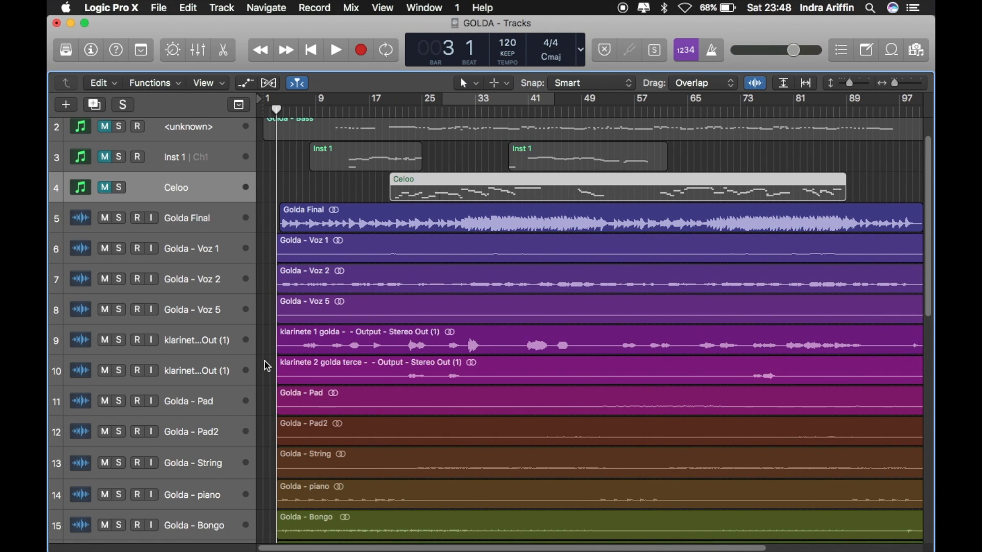
pyautogui.scroll(-3, 325, 383)
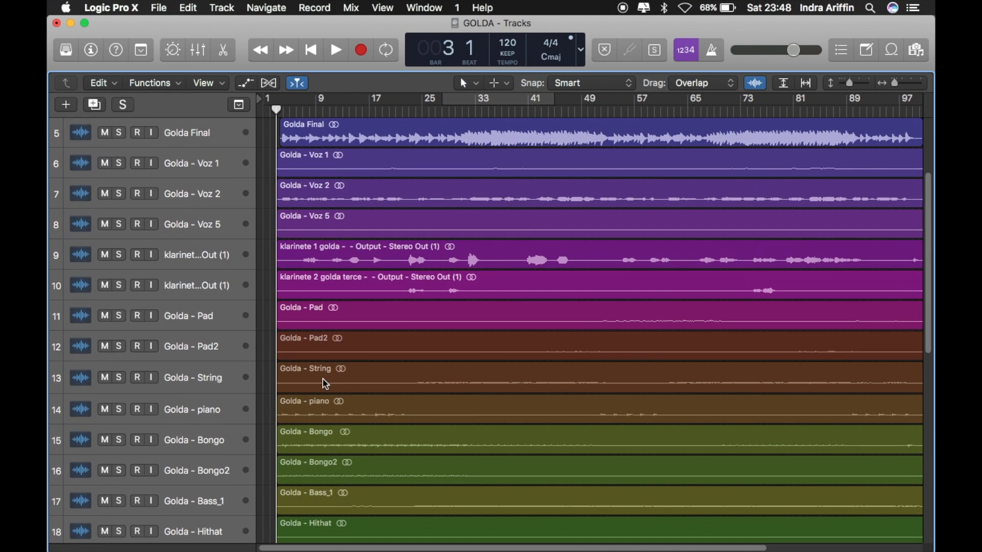
pyautogui.scroll(-1, 325, 383)
pyautogui.scroll(3, 326, 384)
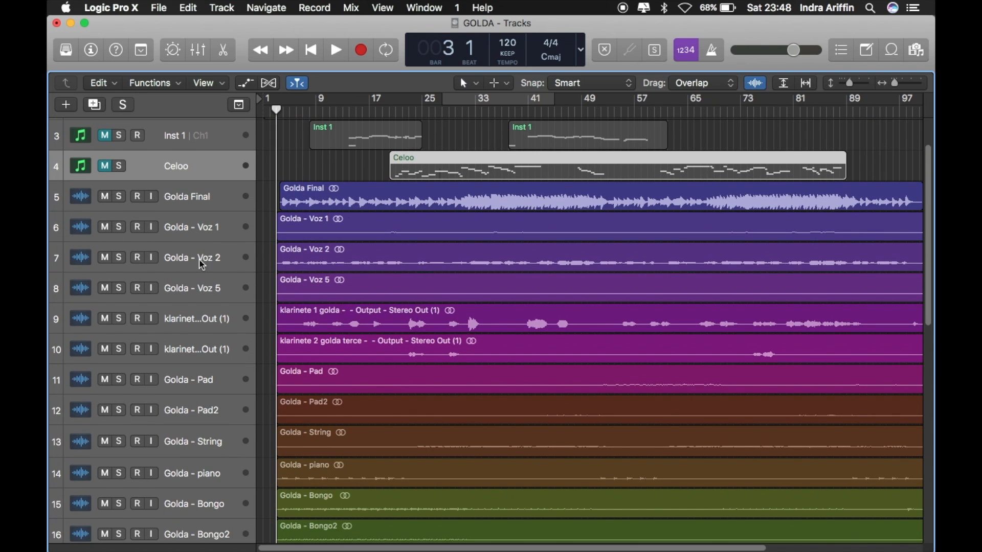
pyautogui.click(119, 257)
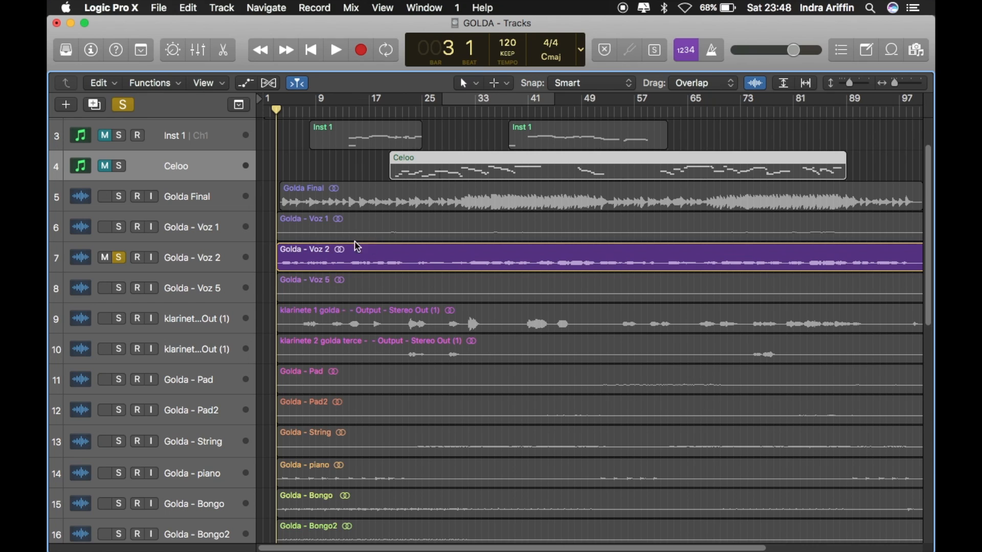
# Step: Audition the opening bars of the soloed vocal and select the Golda - Voz 2 region
pyautogui.click(299, 111)
pyautogui.press('space')
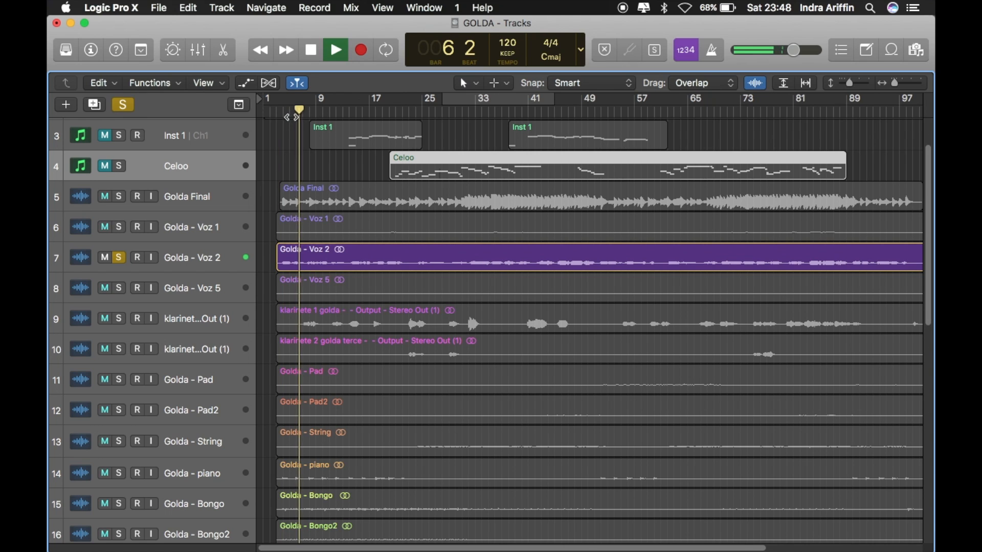
pyautogui.click(282, 113)
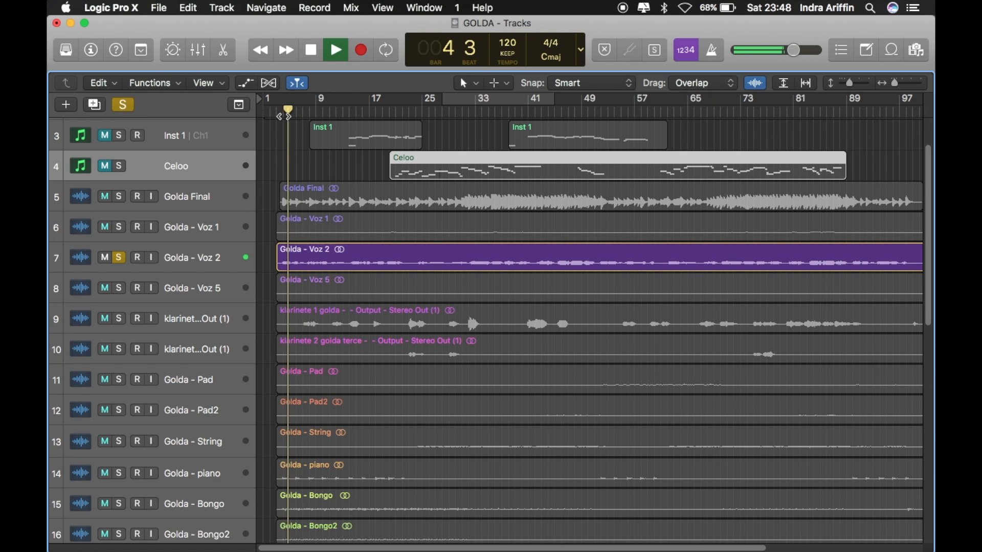
pyautogui.press('space')
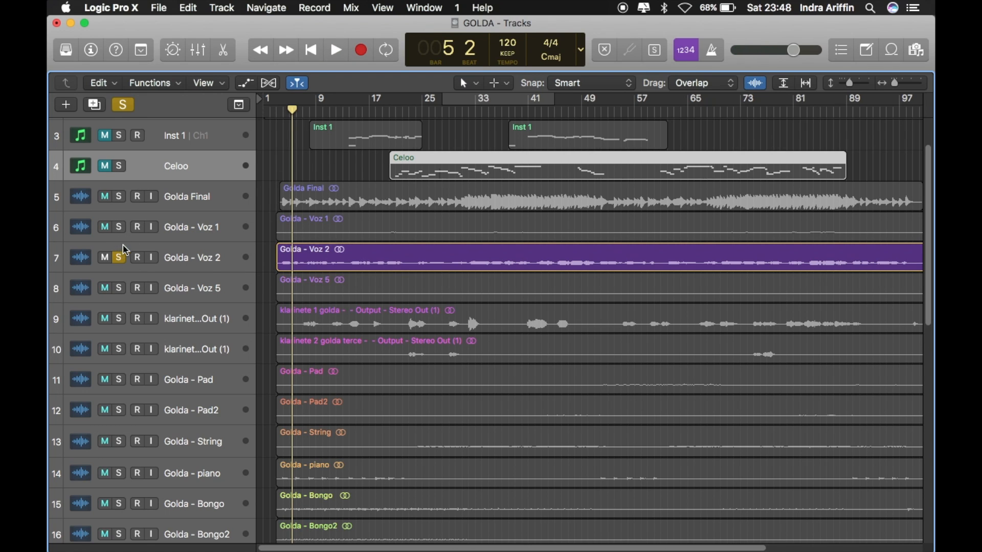
pyautogui.click(316, 259)
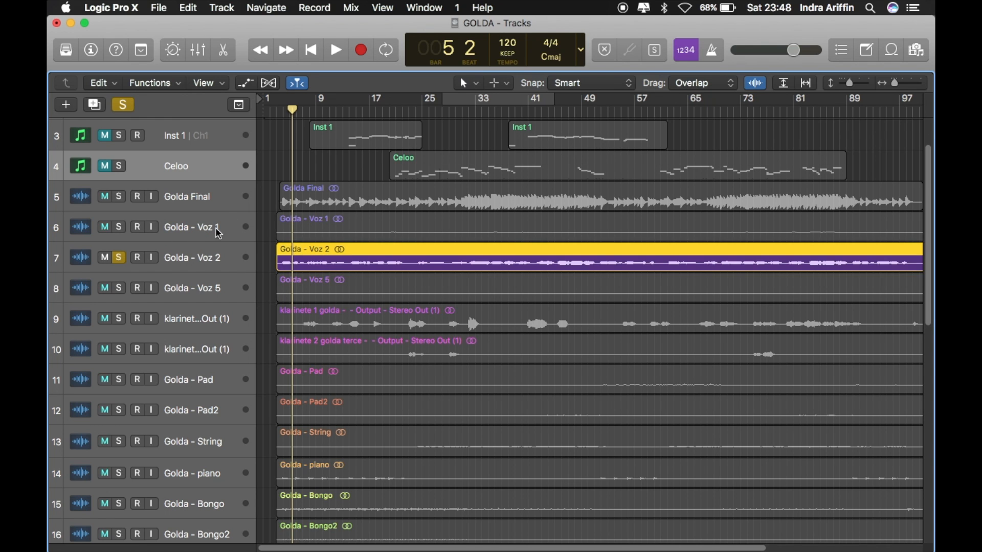
# Step: Switch to the frequency chart in the browser and inspect the male and female vocal data along their frequency bars
pyautogui.hotkey('ctrl', 'Left')
pyautogui.hotkey('ctrl', 'Right')
pyautogui.hotkey('ctrl', 'Right')
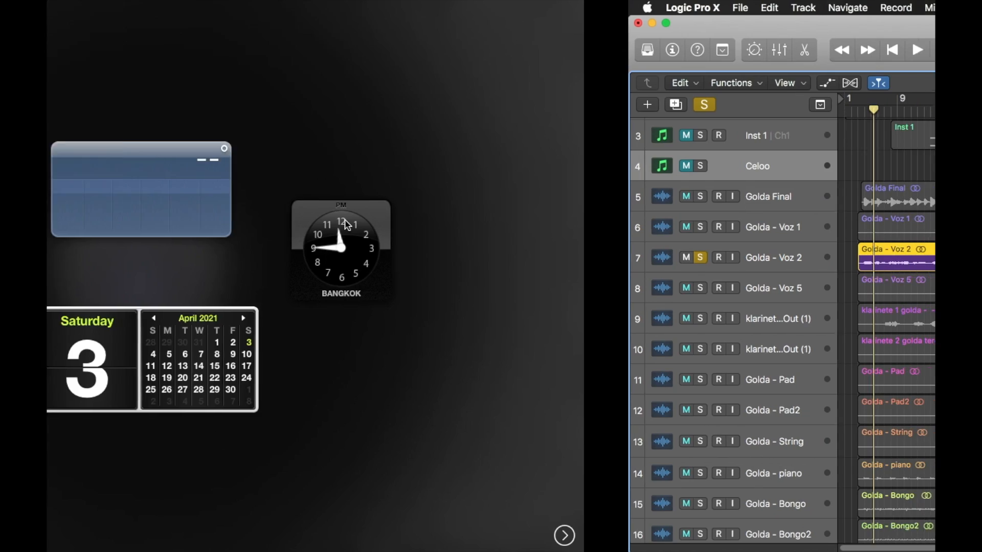
pyautogui.scroll(-3, 311, 318)
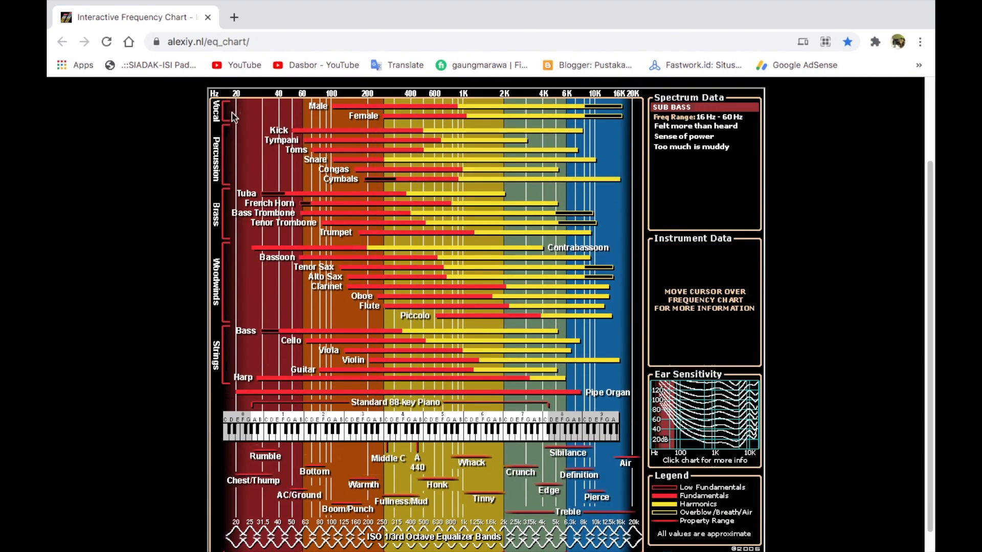
pyautogui.moveTo(324, 108)
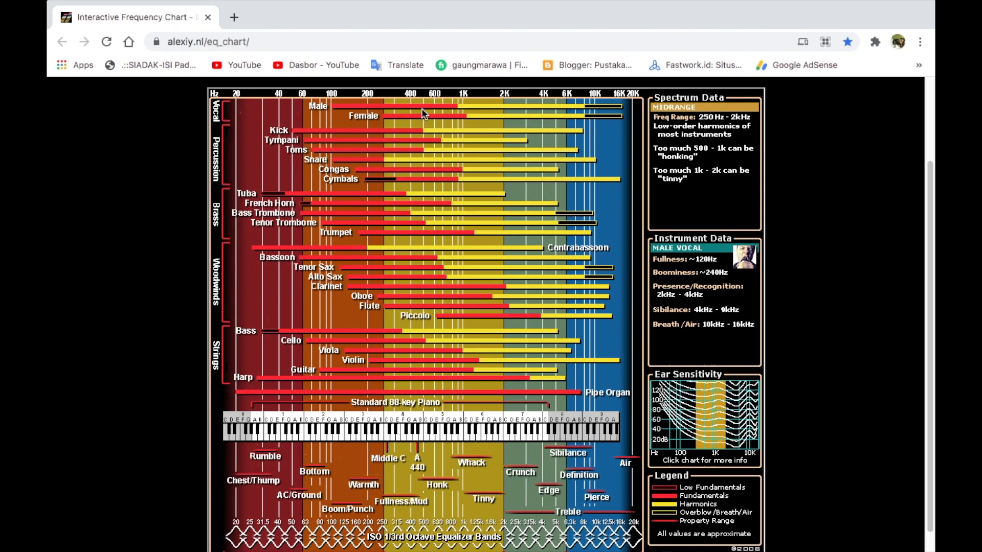
pyautogui.moveTo(360, 103)
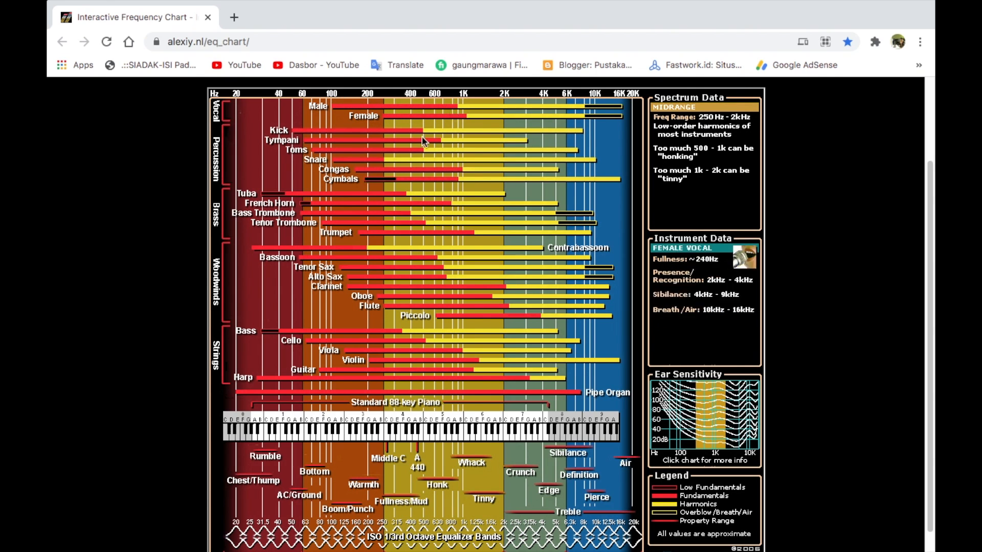
# Step: Return to Logic Pro X, select the Golda - Voz 2 track and briefly play its opening
pyautogui.hotkey('ctrl', 'Left')
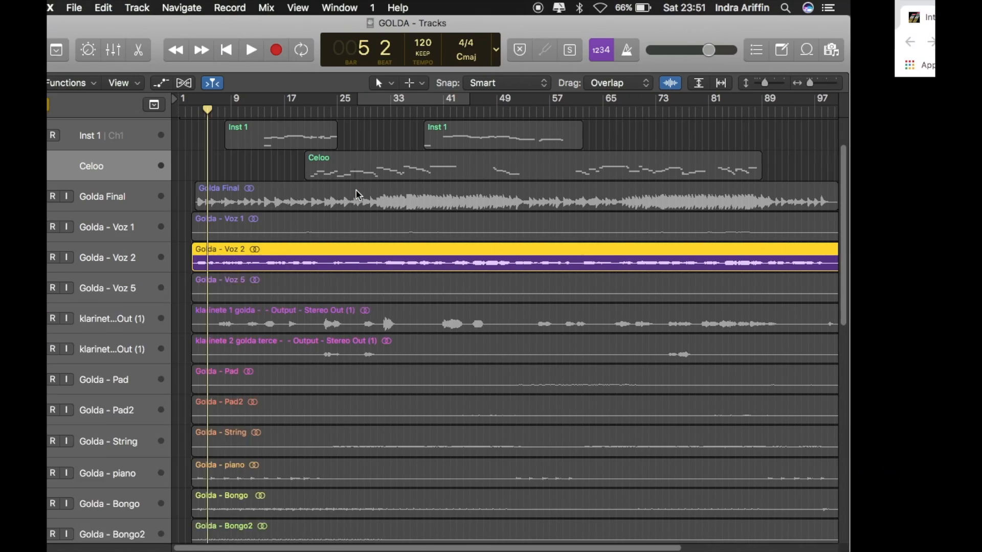
pyautogui.click(198, 267)
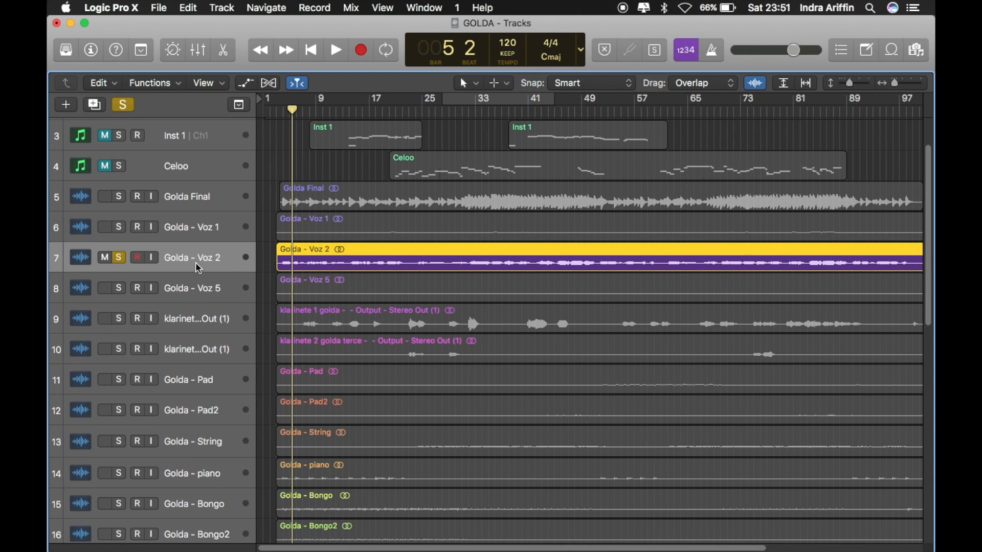
pyautogui.press('space')
pyautogui.press('space')
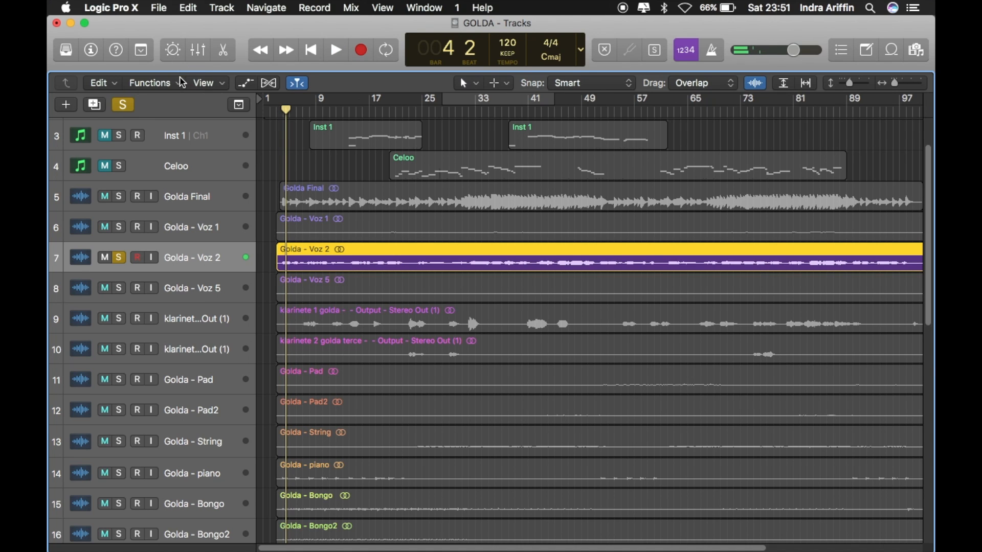
# Step: Show the inspector and add a Channel EQ to Golda - Voz 2, positioning its window below the vocal region
pyautogui.click(92, 51)
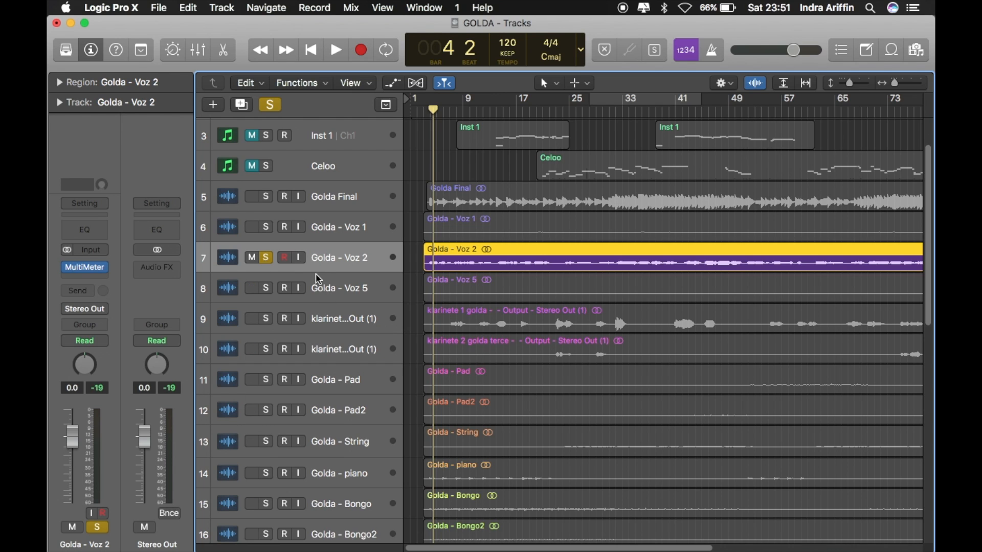
pyautogui.click(95, 234)
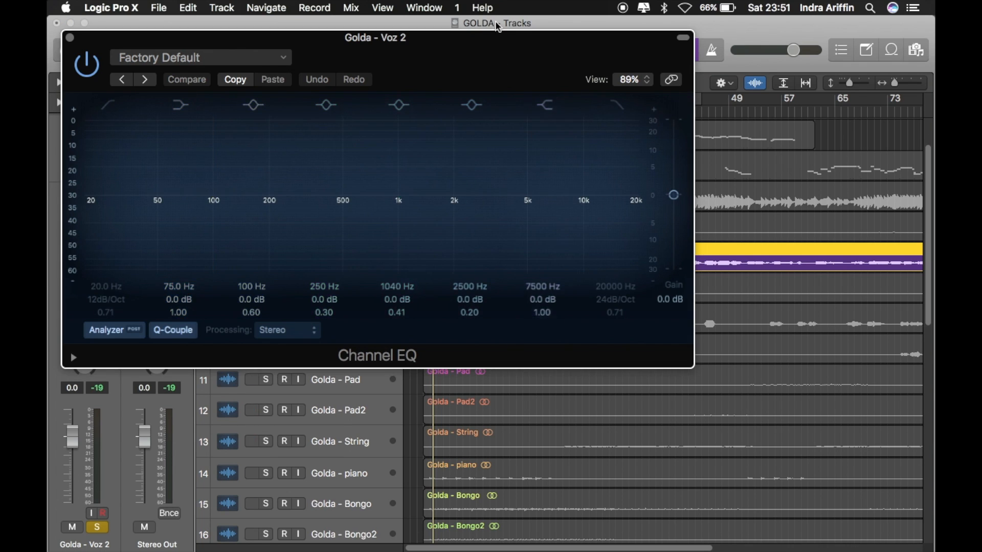
pyautogui.moveTo(495, 40); pyautogui.dragTo(555, 81)
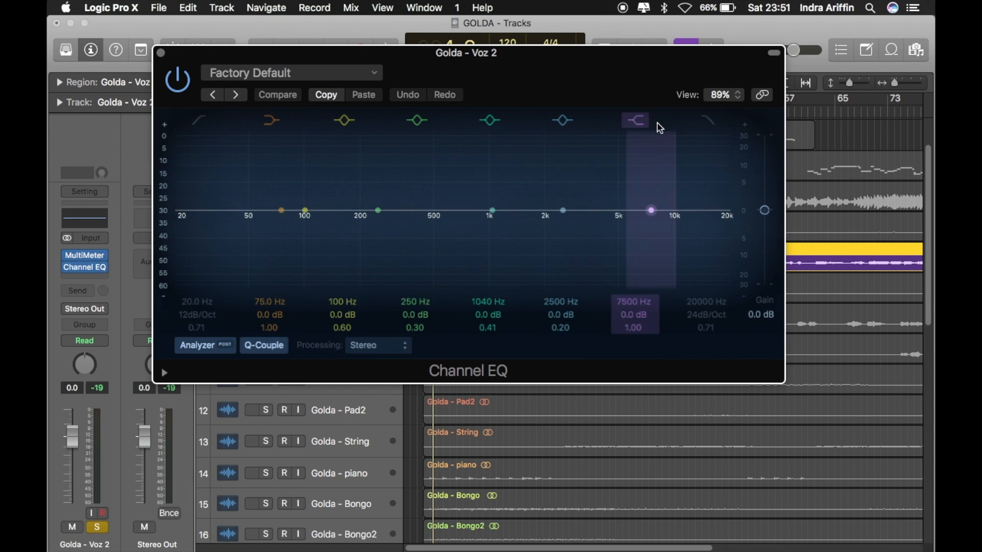
pyautogui.moveTo(633, 77); pyautogui.dragTo(696, 317)
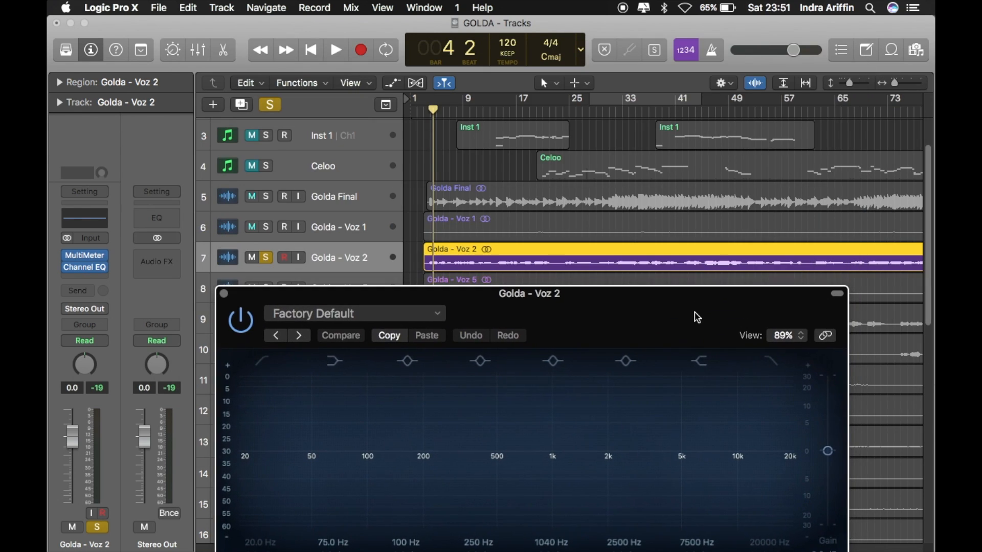
pyautogui.scroll(-4, 631, 246)
pyautogui.moveTo(644, 294); pyautogui.dragTo(629, 193)
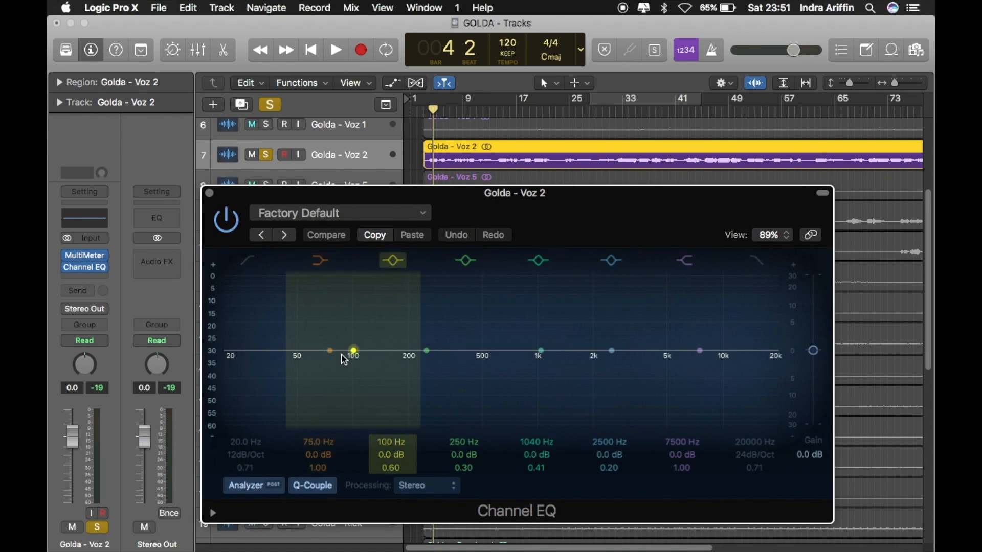
pyautogui.moveTo(396, 259); pyautogui.dragTo(210, 258)
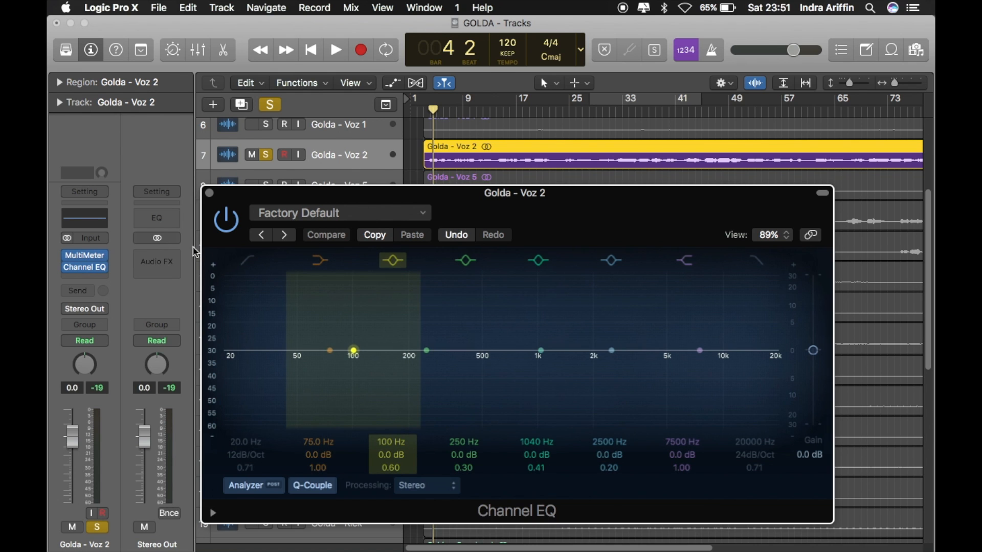
# Step: Consult the frequency chart in the browser and return to the Channel EQ of Golda - Voz 2
pyautogui.hotkey('ctrl', 'Left')
pyautogui.hotkey('ctrl', 'Right')
pyautogui.hotkey('ctrl', 'Right')
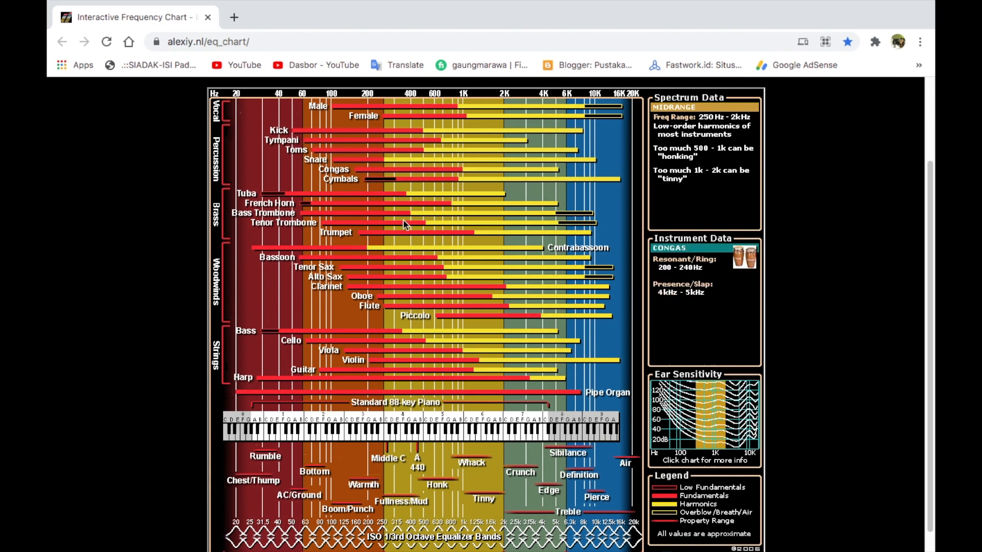
pyautogui.hotkey('ctrl', 'Left')
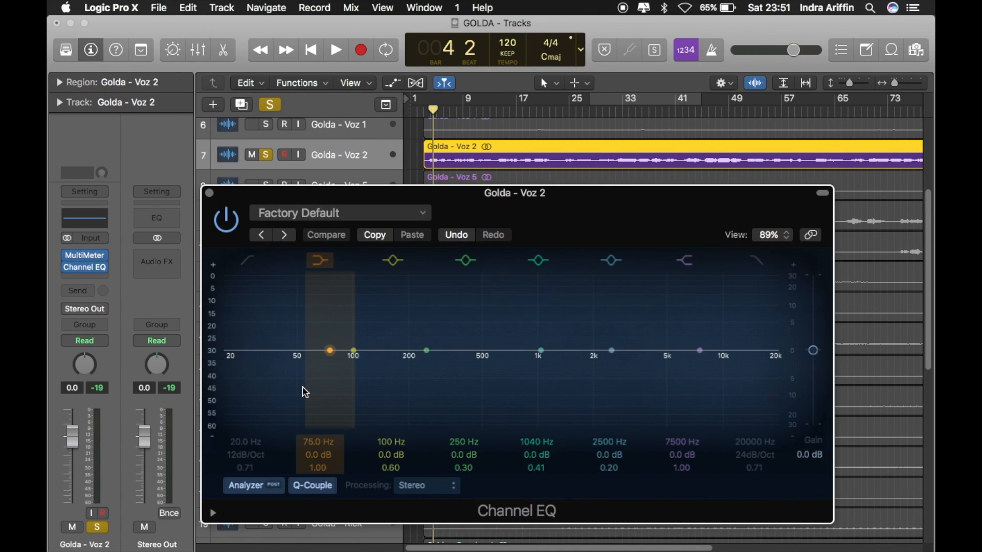
# Step: Shift the Channel EQ's 1040 Hz band down to 900 Hz and back up to 1000 Hz
pyautogui.click(354, 350)
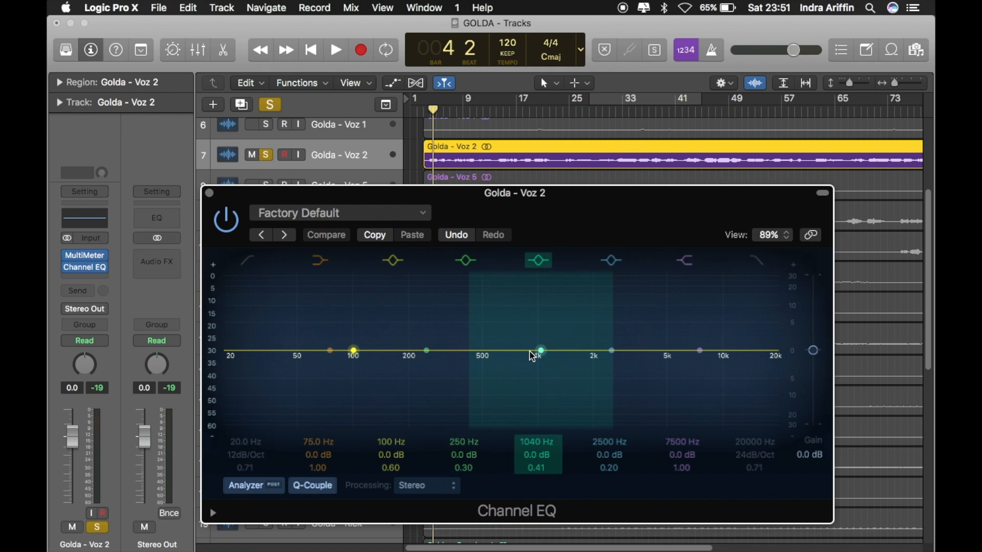
pyautogui.moveTo(540, 351); pyautogui.dragTo(530, 353)
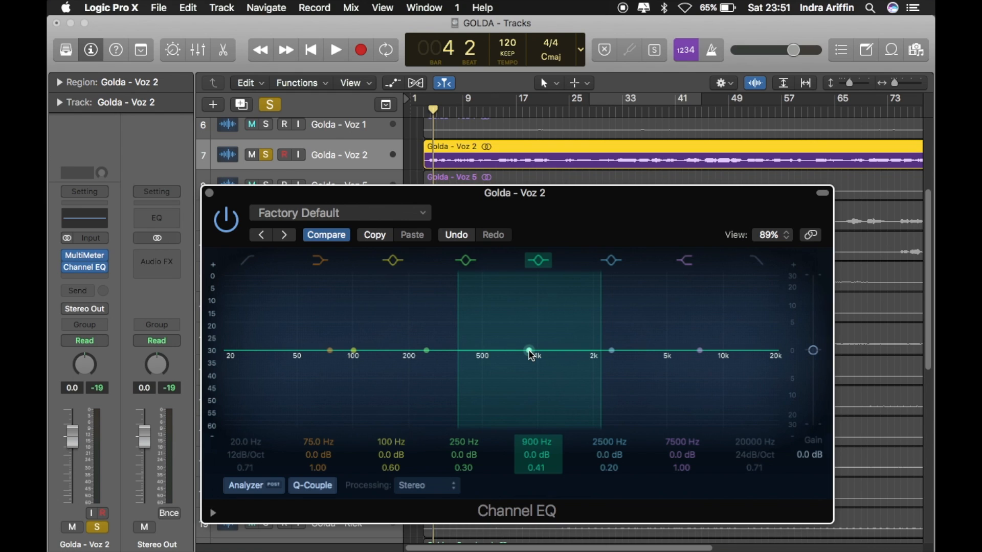
pyautogui.moveTo(532, 353); pyautogui.dragTo(540, 356)
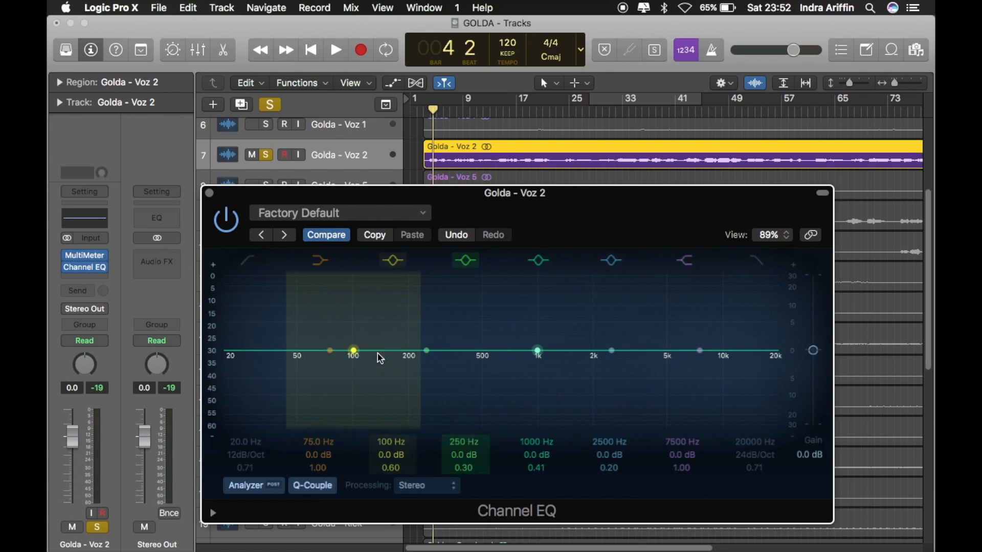
# Step: Play the soloed vocal to examine its spectrum in the EQ analyzer, and close the Channel EQ window
pyautogui.press('space')
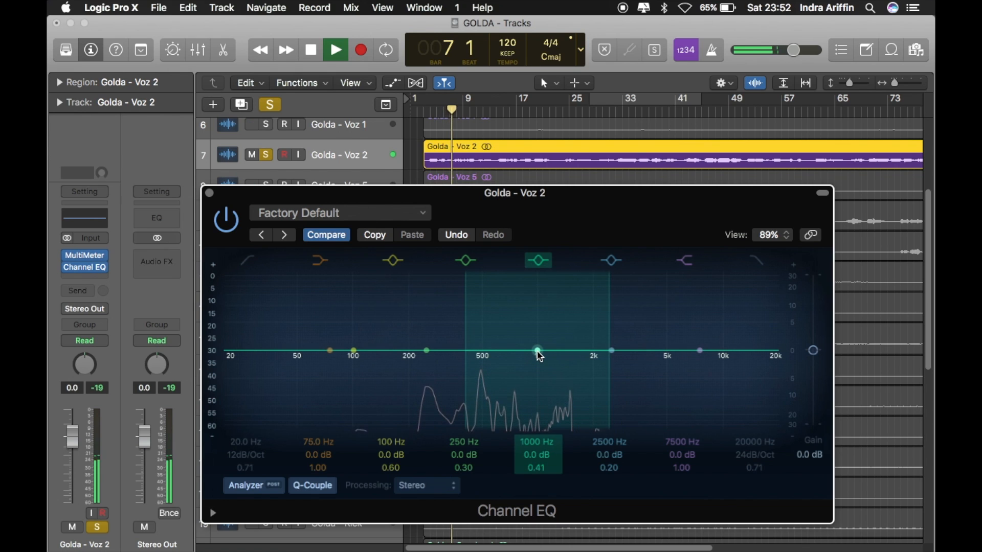
pyautogui.press('space')
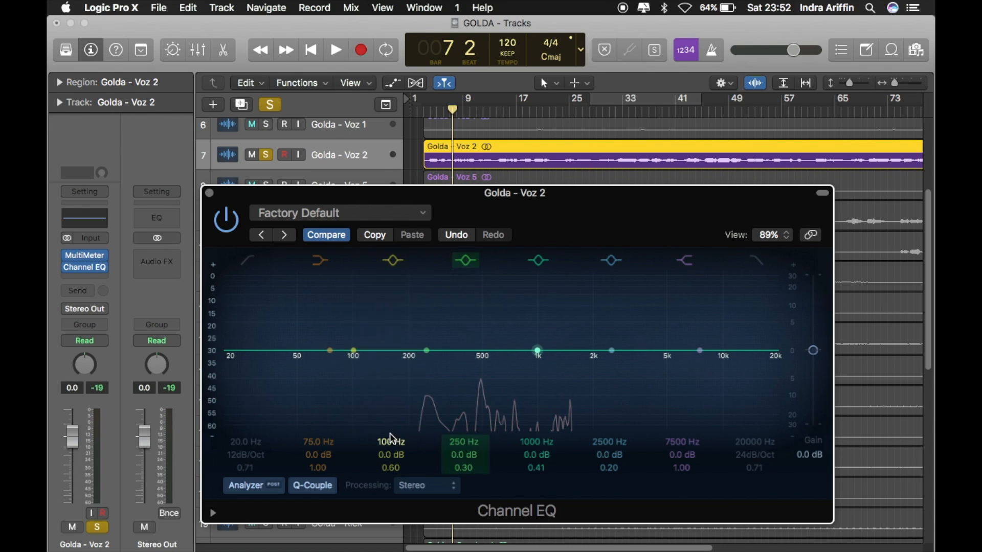
pyautogui.click(262, 487)
pyautogui.click(258, 486)
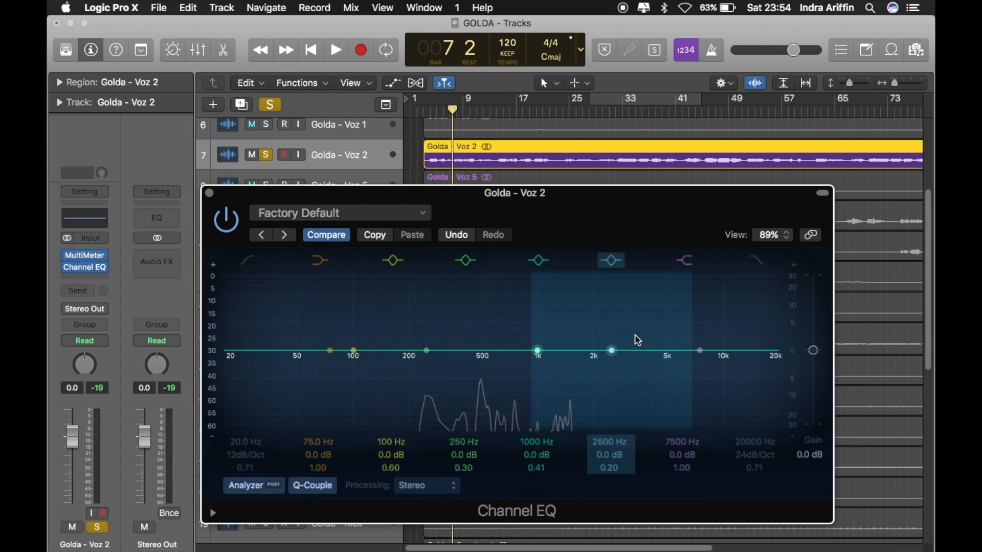
pyautogui.click(210, 194)
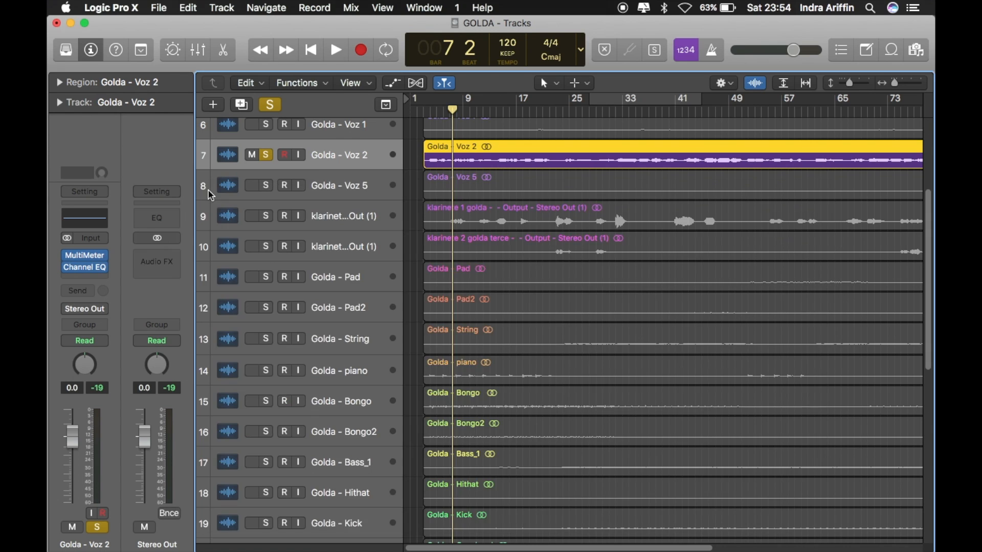
# Step: Switch to the browser and review the instrument ranges on the frequency chart again
pyautogui.moveTo(285, 261); pyautogui.dragTo(539, 246)
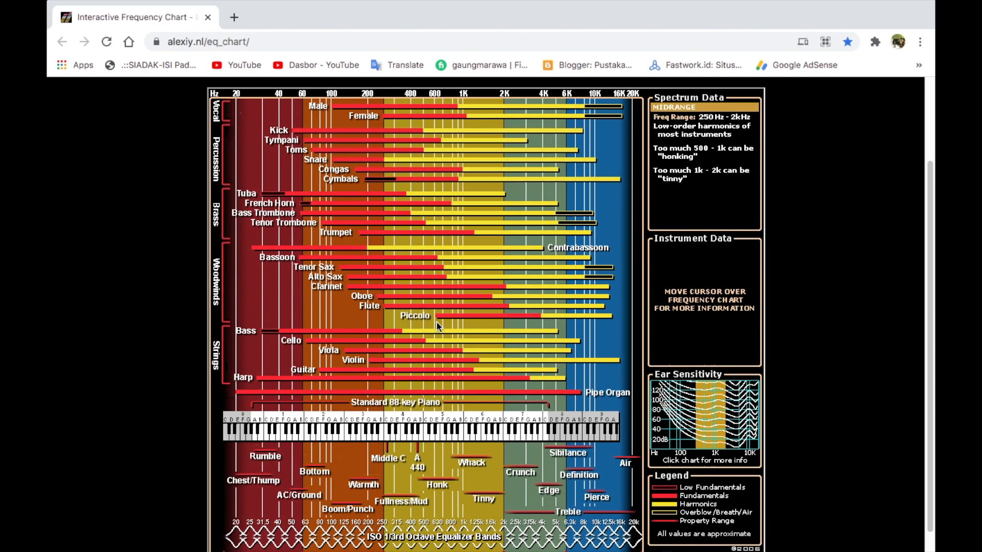
pyautogui.scroll(-2, 436, 321)
pyautogui.scroll(3, 436, 321)
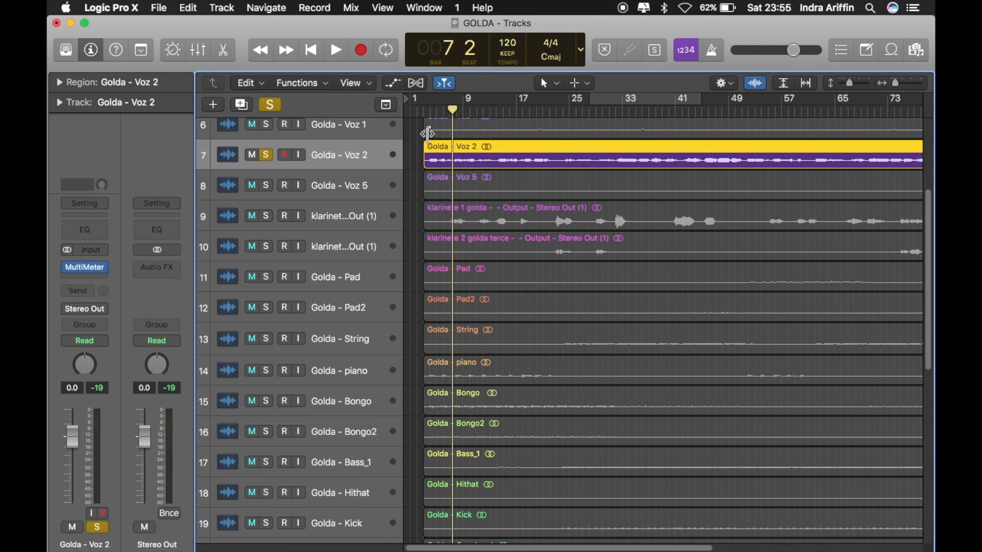
# Step: Back in Logic Pro X, move the playhead to bar 3 and turn off solo for all tracks
pyautogui.click(423, 109)
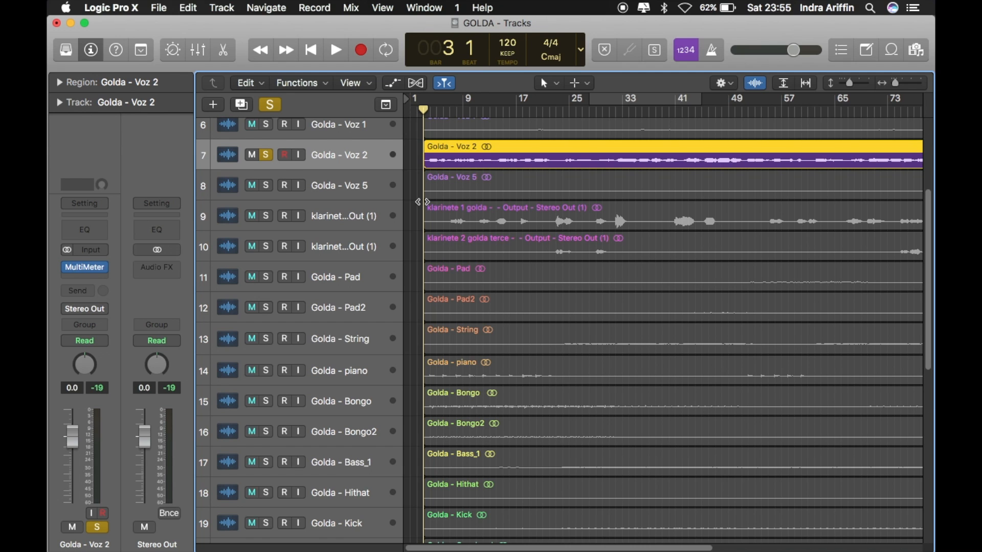
pyautogui.scroll(3, 418, 202)
pyautogui.scroll(-1, 418, 202)
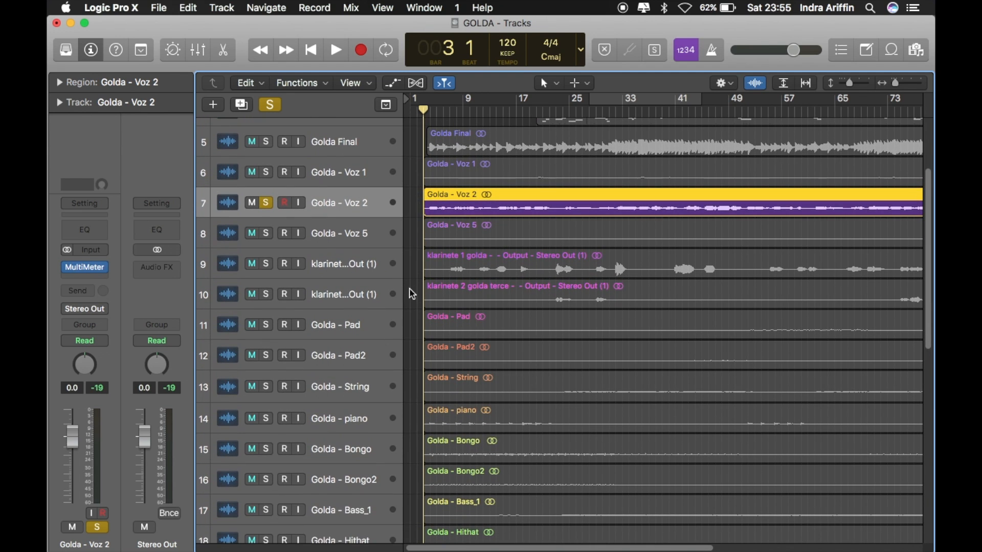
pyautogui.click(272, 107)
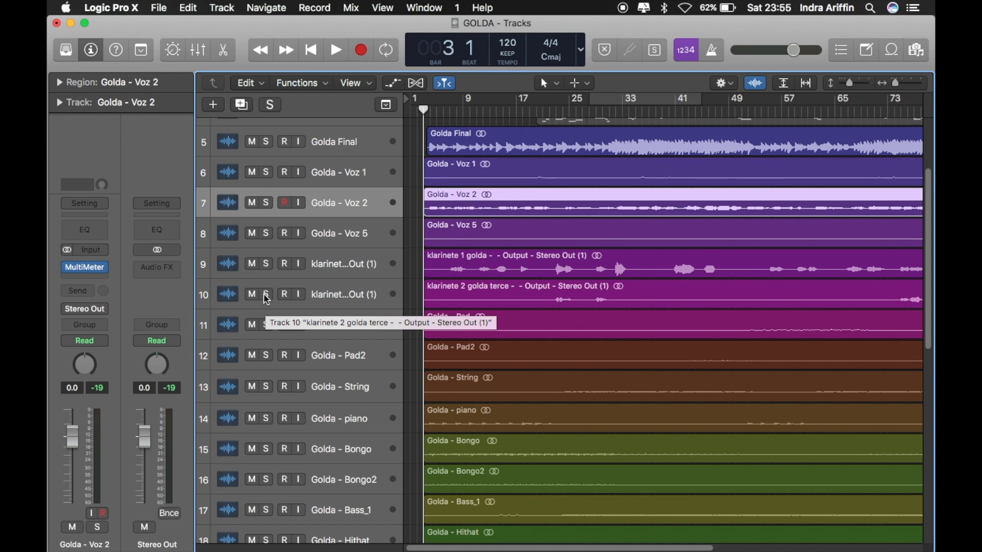
# Step: Solo the Golda - Kick track and moderately increase the vertical size of the tracks
pyautogui.scroll(-10, 283, 369)
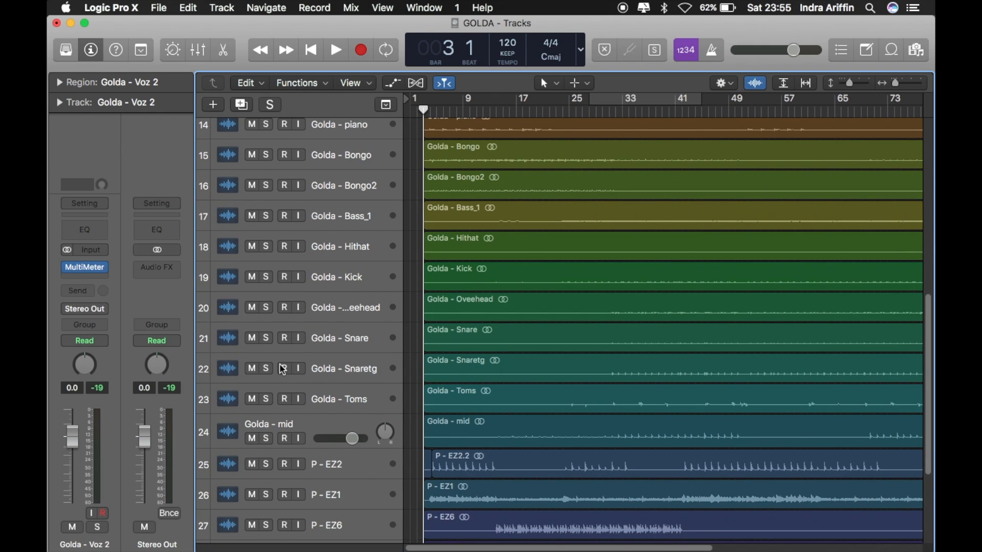
pyautogui.click(267, 277)
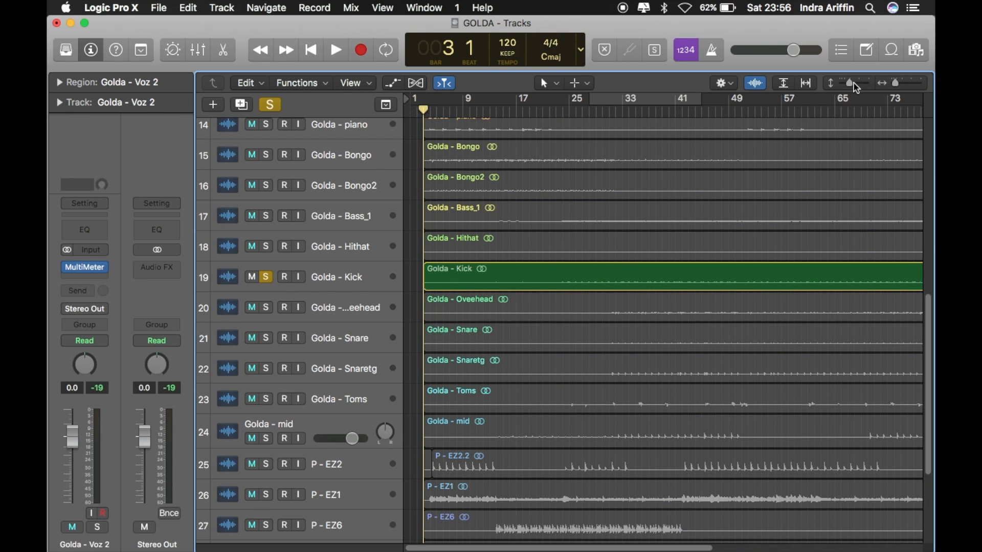
pyautogui.moveTo(855, 85); pyautogui.dragTo(867, 86)
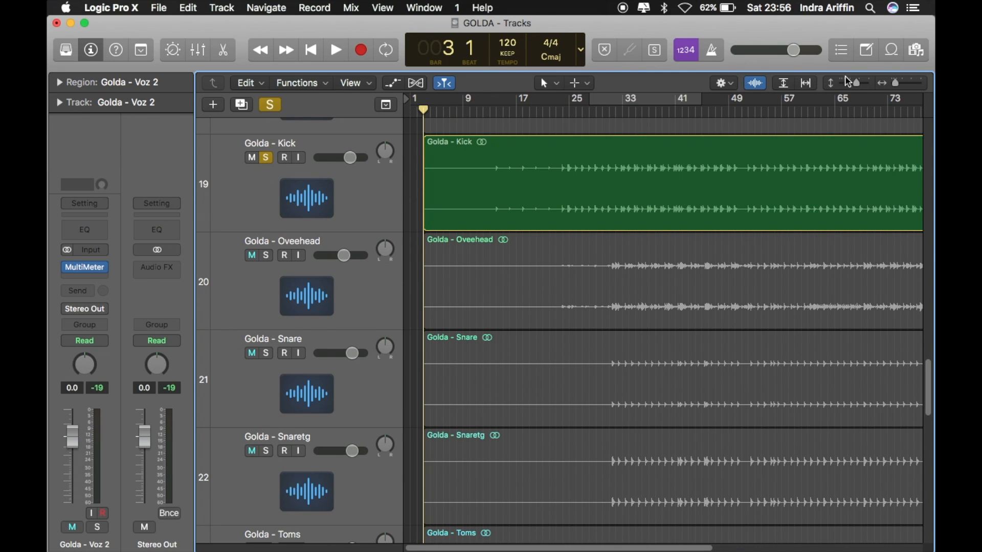
pyautogui.moveTo(855, 84); pyautogui.dragTo(851, 82)
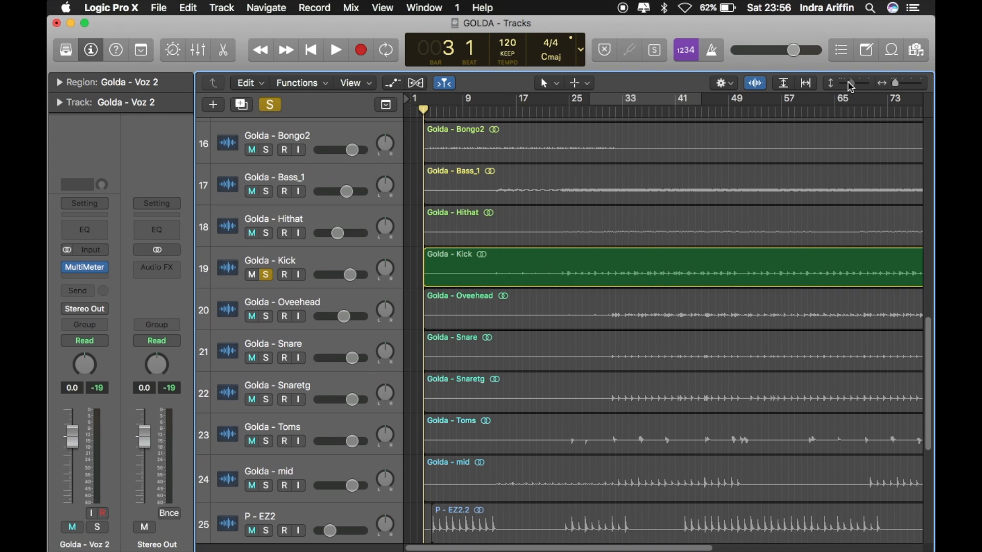
# Step: Play the soloed kick from around bar 25, and turn off its solo during playback to hear the full mix
pyautogui.click(571, 110)
pyautogui.press('space')
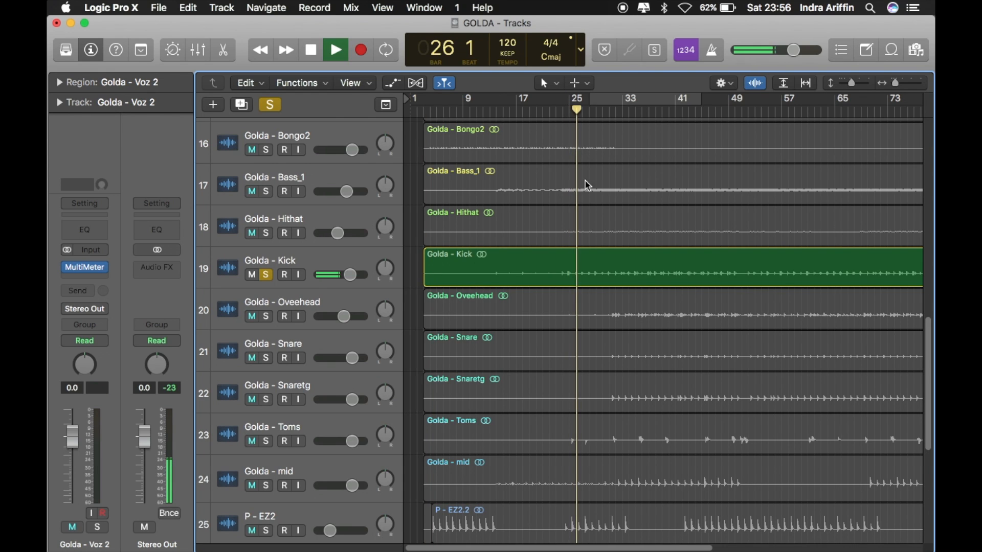
pyautogui.click(266, 276)
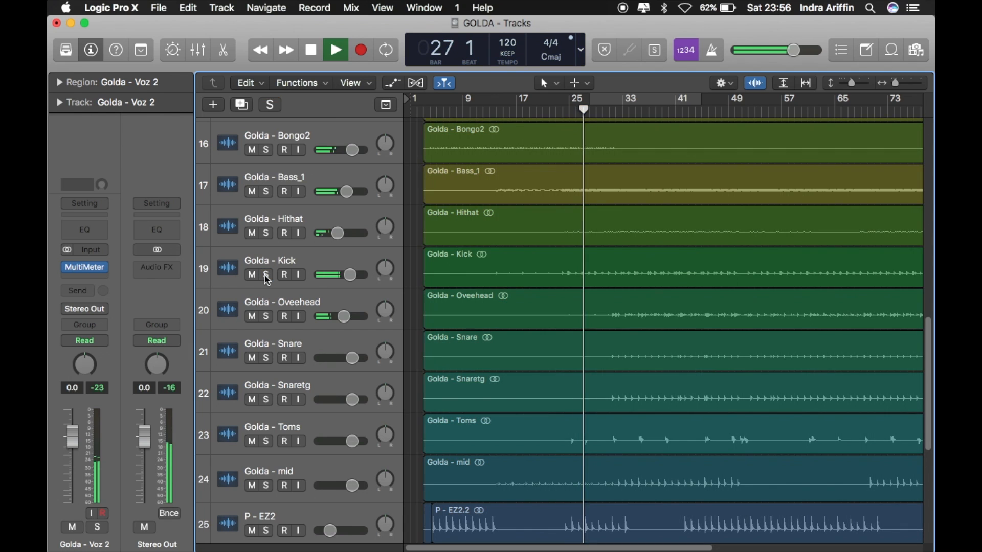
pyautogui.press('space')
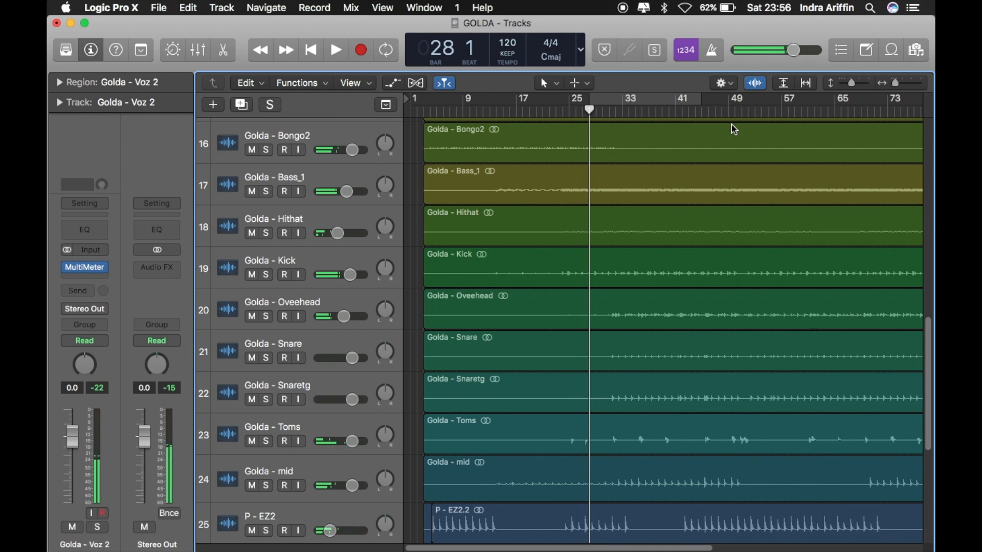
# Step: Play the full mix from bar 52, and set a cycle range from bar 54 to bar 65 for looped playback
pyautogui.click(749, 112)
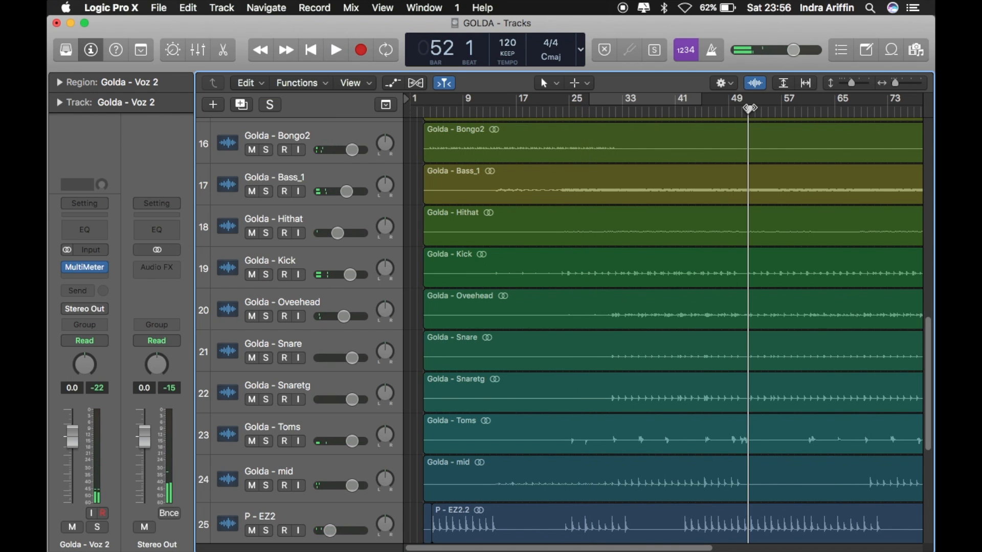
pyautogui.press('space')
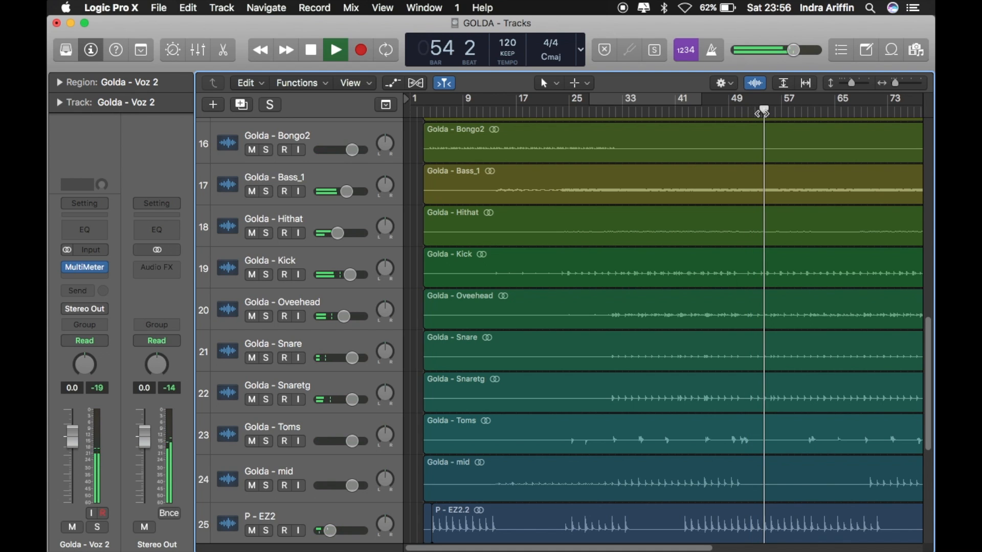
pyautogui.moveTo(762, 112); pyautogui.dragTo(836, 106)
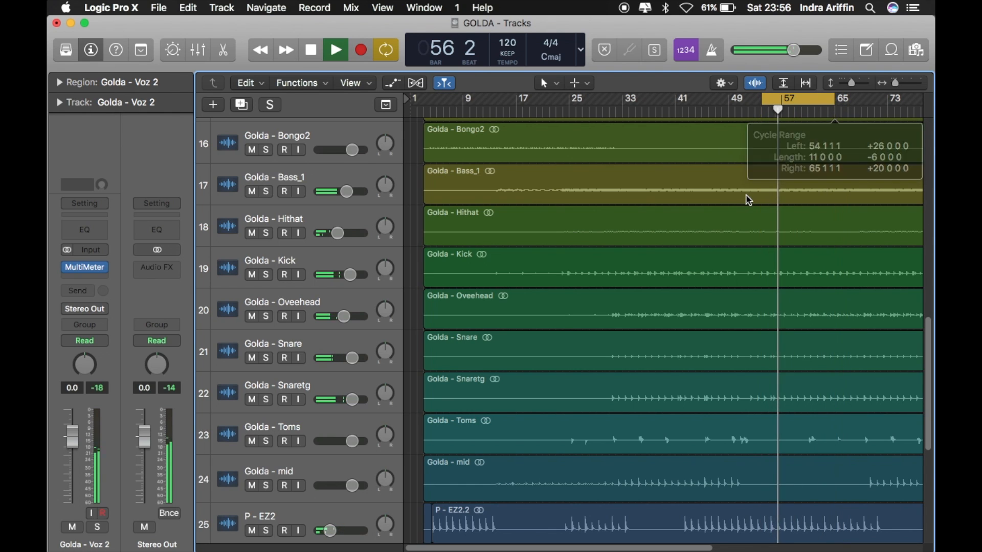
pyautogui.press('space')
pyautogui.press('space')
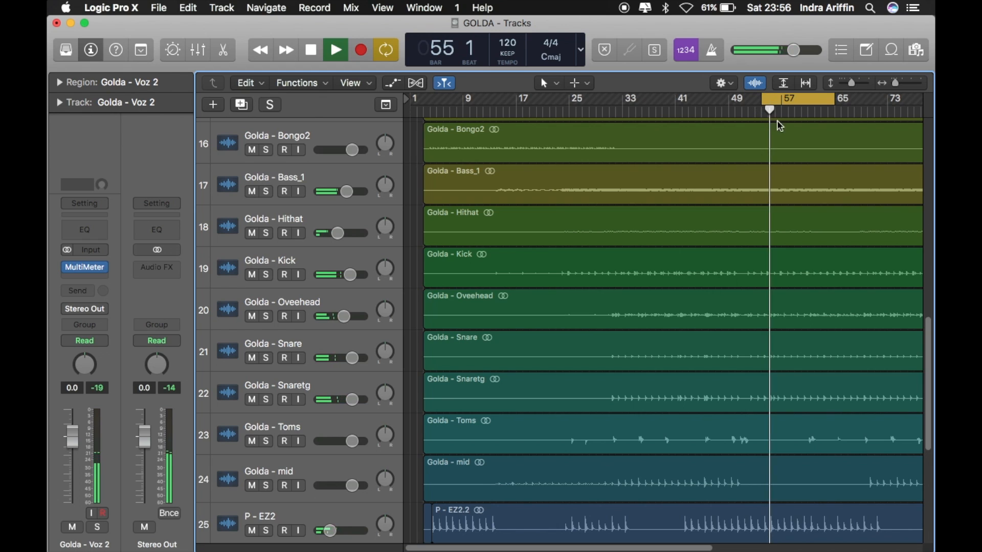
pyautogui.press('space')
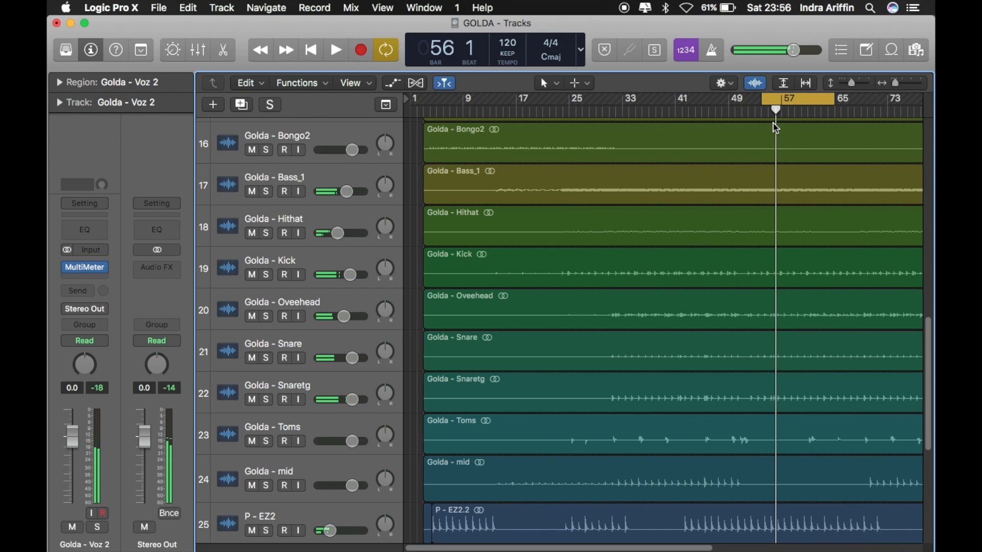
# Step: Solo and audition the Golda - Kick track in the cycle range, and return from the browser's frequency chart to Logic Pro X to select it
pyautogui.click(266, 275)
pyautogui.press('space')
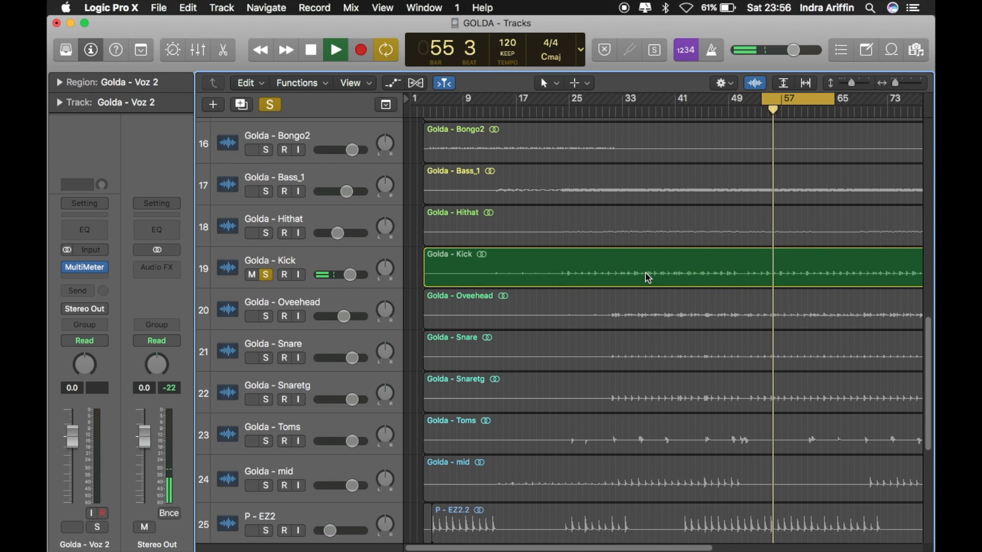
pyautogui.press('space')
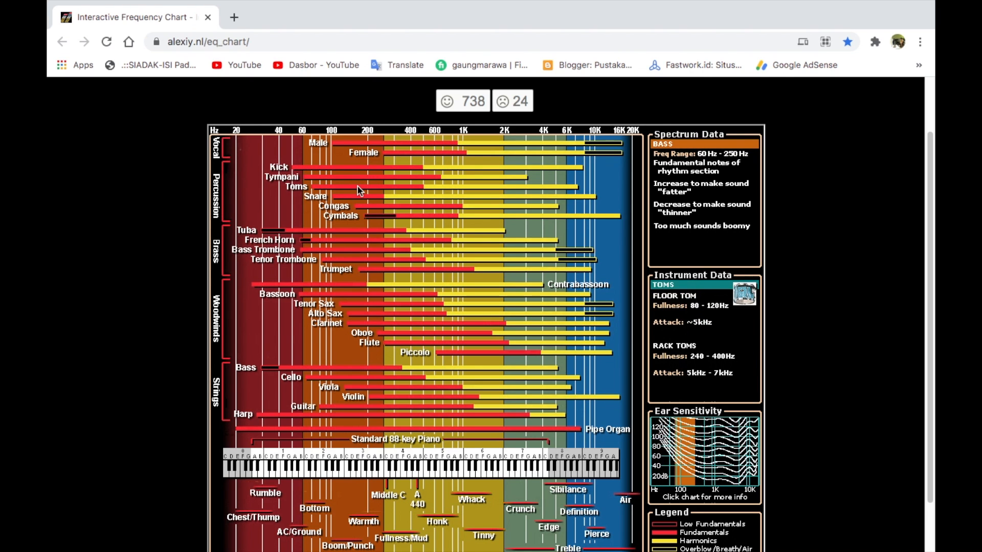
pyautogui.hotkey('ctrl', 'Left')
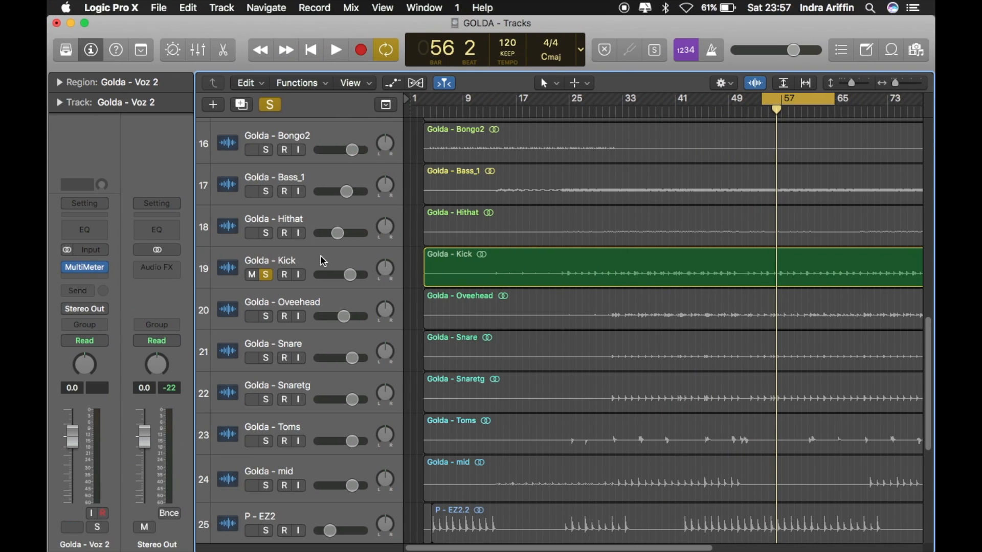
pyautogui.click(322, 260)
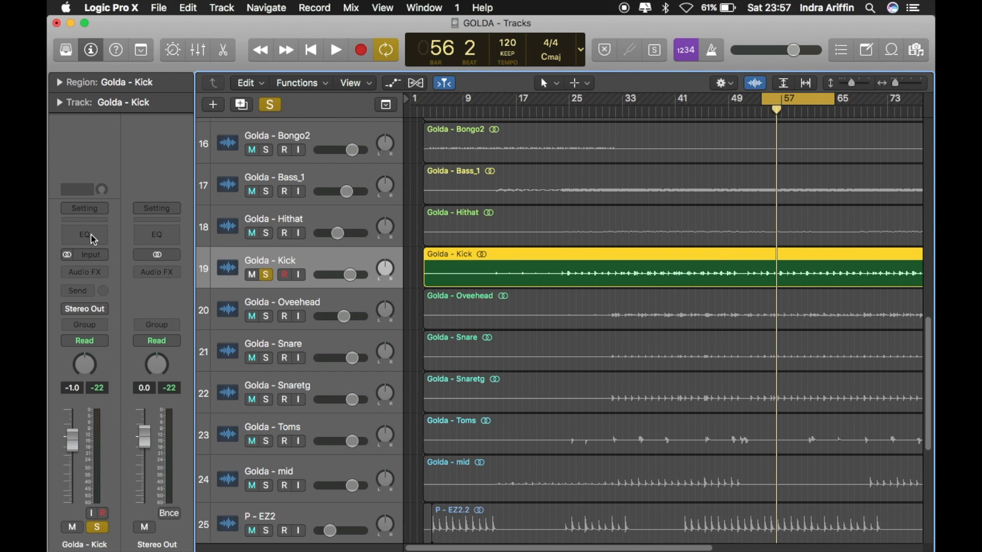
# Step: Insert the FabFilter FF Pro-Q 3 plug-in on the Golda - Kick channel
pyautogui.click(103, 271)
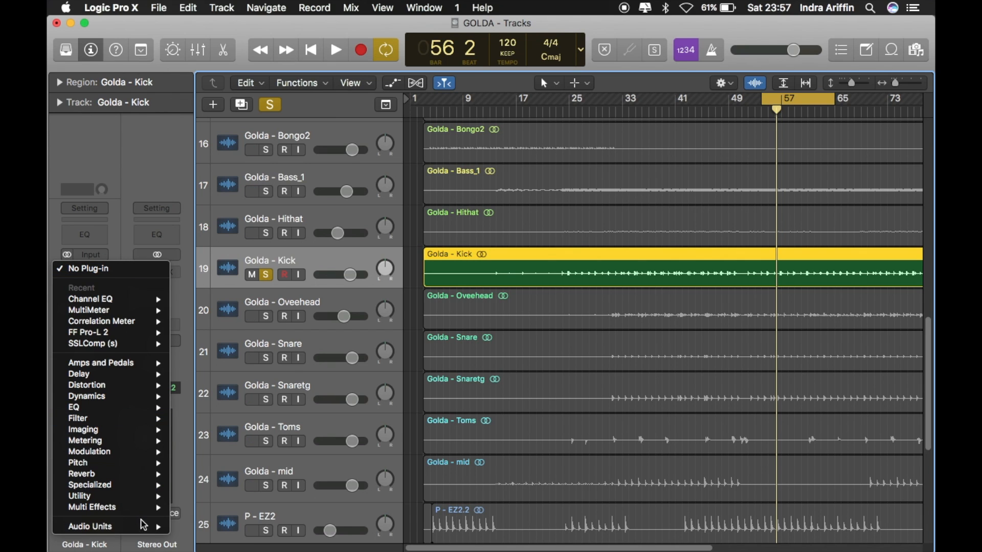
pyautogui.moveTo(149, 527)
pyautogui.moveTo(236, 525)
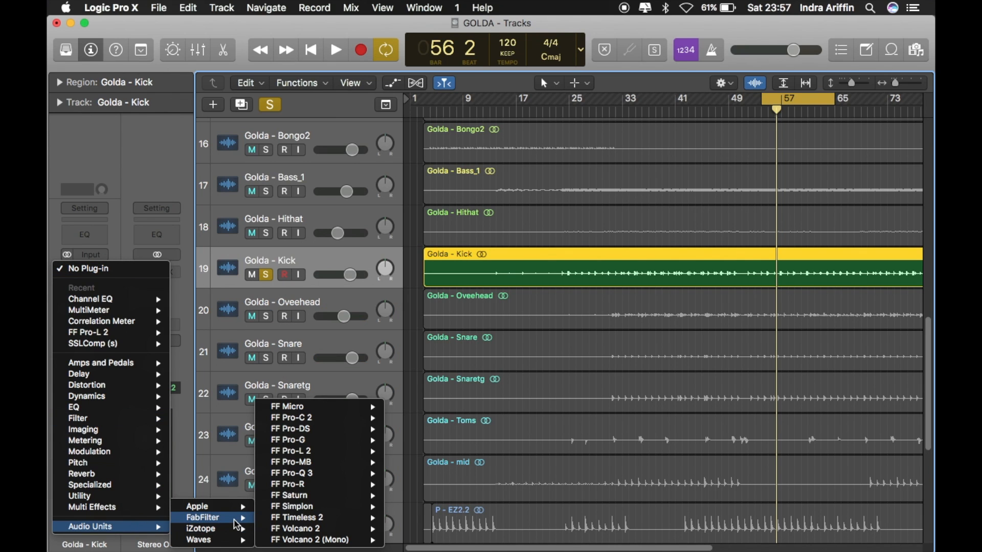
pyautogui.moveTo(354, 448)
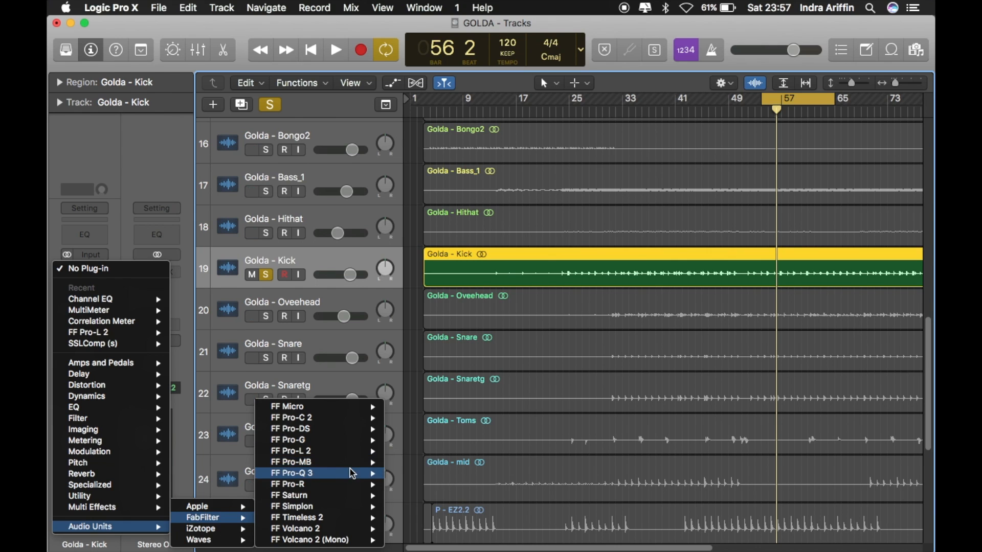
pyautogui.moveTo(351, 473)
pyautogui.click(416, 475)
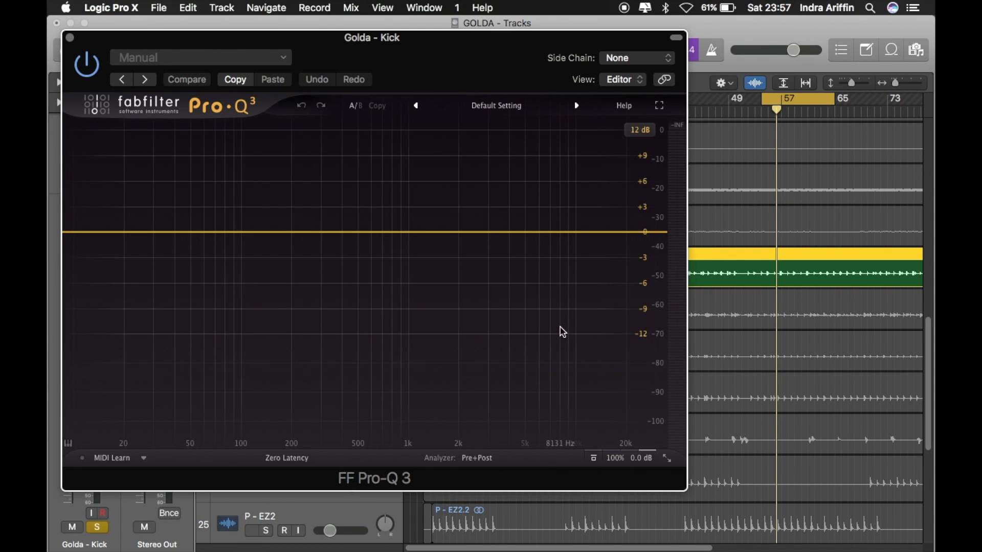
# Step: Play the soloed kick to view its spectrum in FF Pro-Q 3, and remove the plug-in from the channel
pyautogui.press('space')
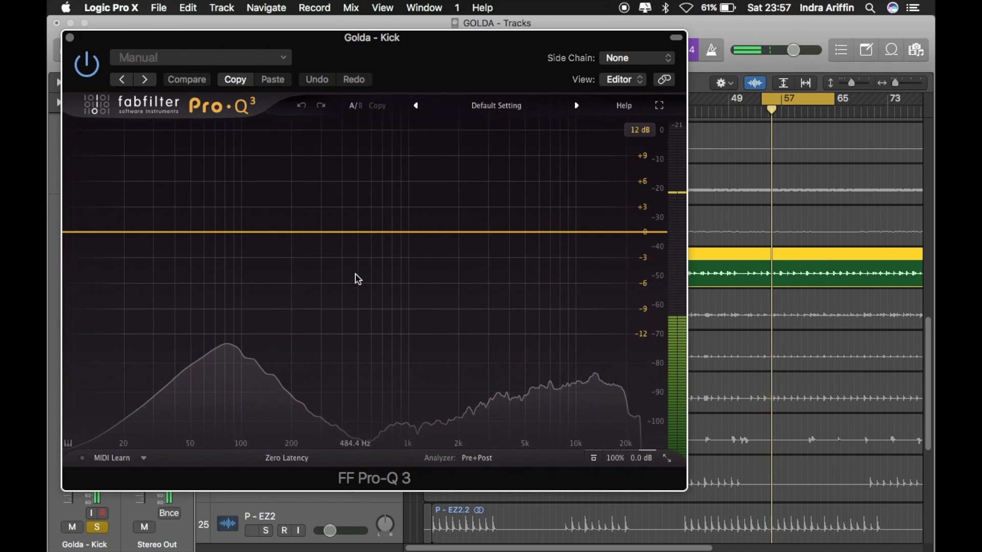
pyautogui.press('space')
pyautogui.click(70, 38)
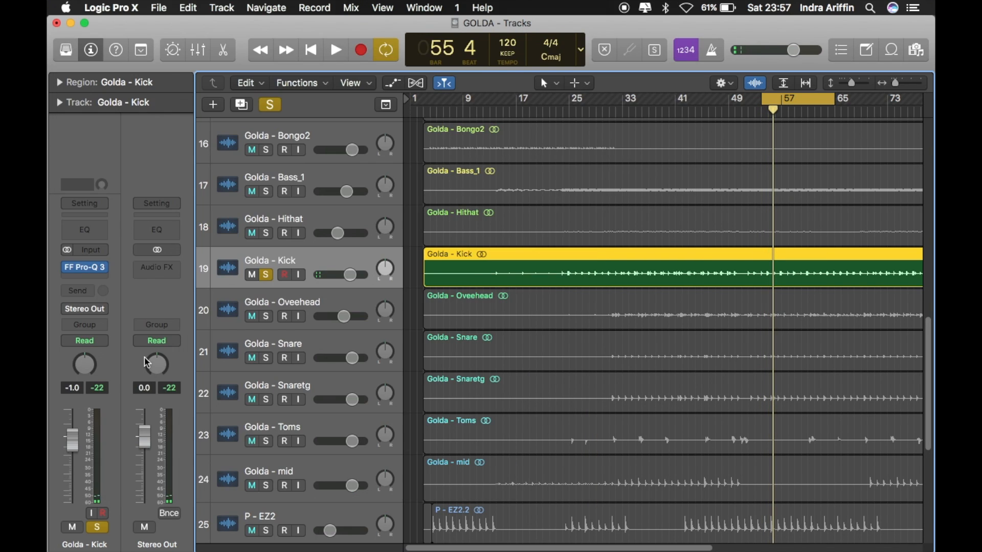
pyautogui.click(105, 268)
pyautogui.moveTo(117, 322)
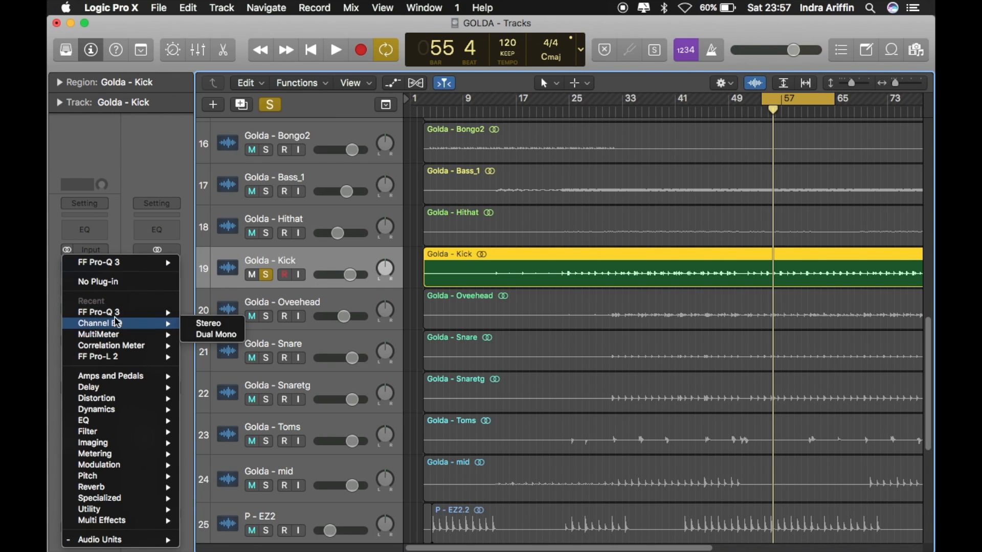
pyautogui.click(122, 283)
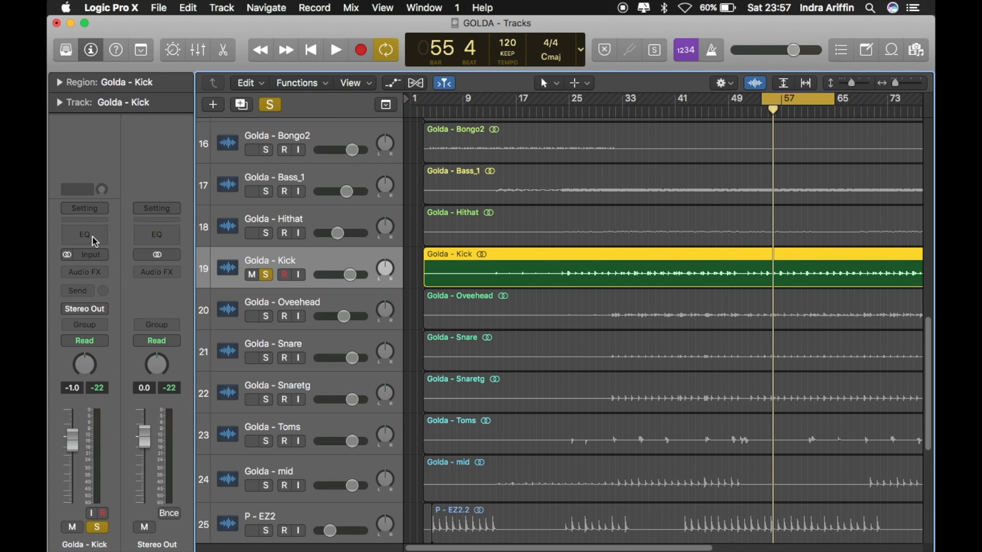
# Step: Add a Channel EQ to the Golda - Kick track and set its low cut to 41 Hz, 48 dB/Oct, Q 0.60
pyautogui.click(92, 235)
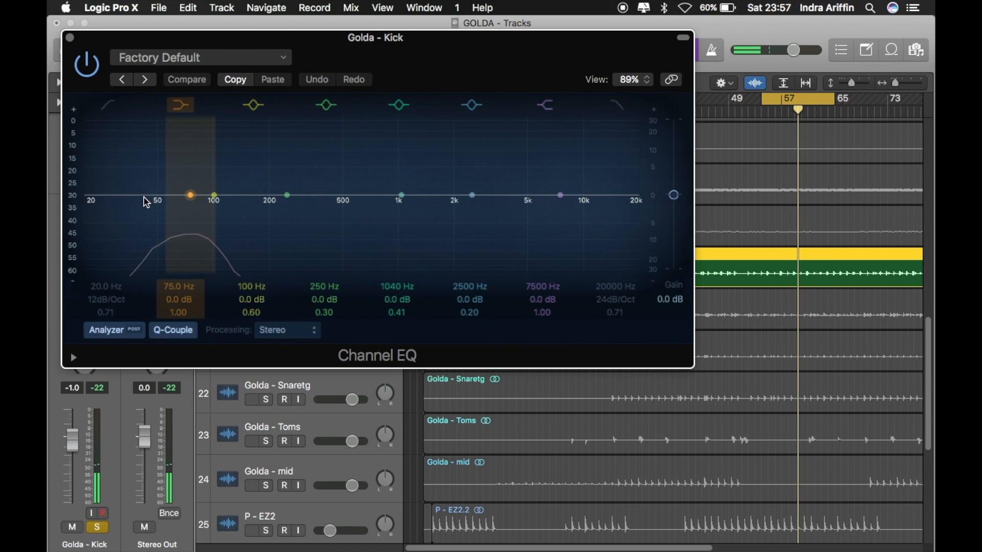
pyautogui.click(109, 106)
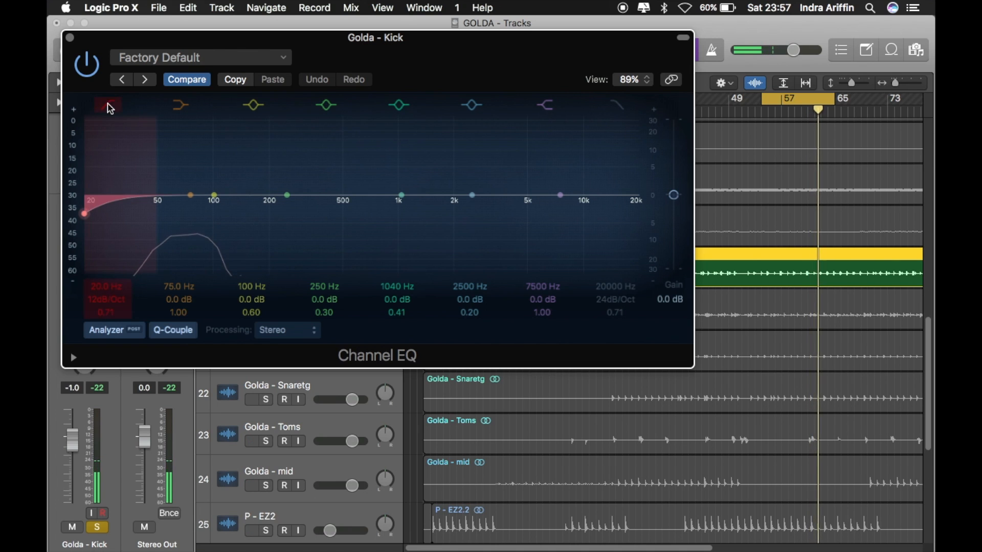
pyautogui.moveTo(85, 214)
pyautogui.mouseDown()
pyautogui.moveTo(163, 202)
pyautogui.moveTo(153, 267)
pyautogui.moveTo(193, 228)
pyautogui.moveTo(153, 214)
pyautogui.mouseUp()
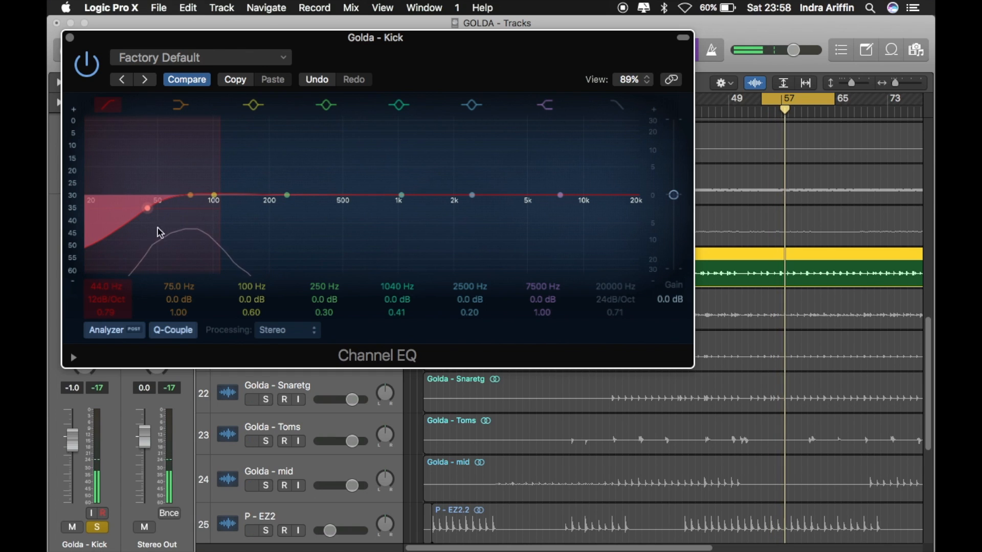
pyautogui.moveTo(190, 197)
pyautogui.mouseDown()
pyautogui.moveTo(111, 202)
pyautogui.moveTo(189, 200)
pyautogui.mouseUp()
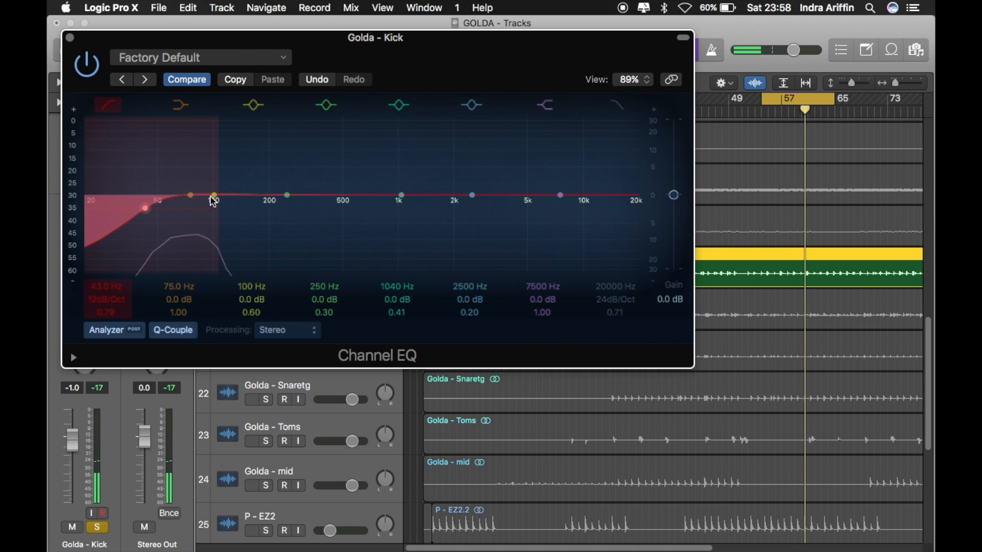
pyautogui.moveTo(216, 196); pyautogui.dragTo(158, 207)
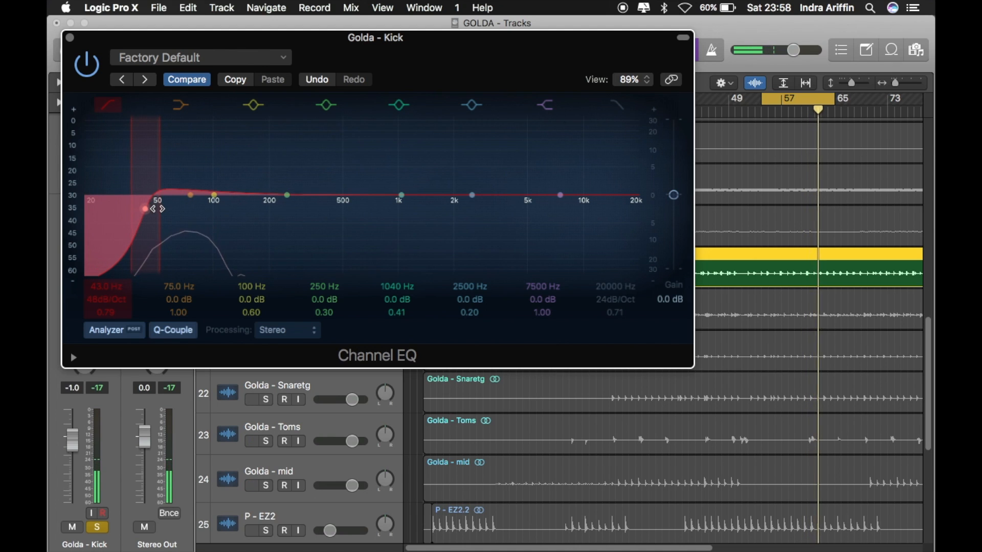
pyautogui.moveTo(151, 214); pyautogui.dragTo(142, 222)
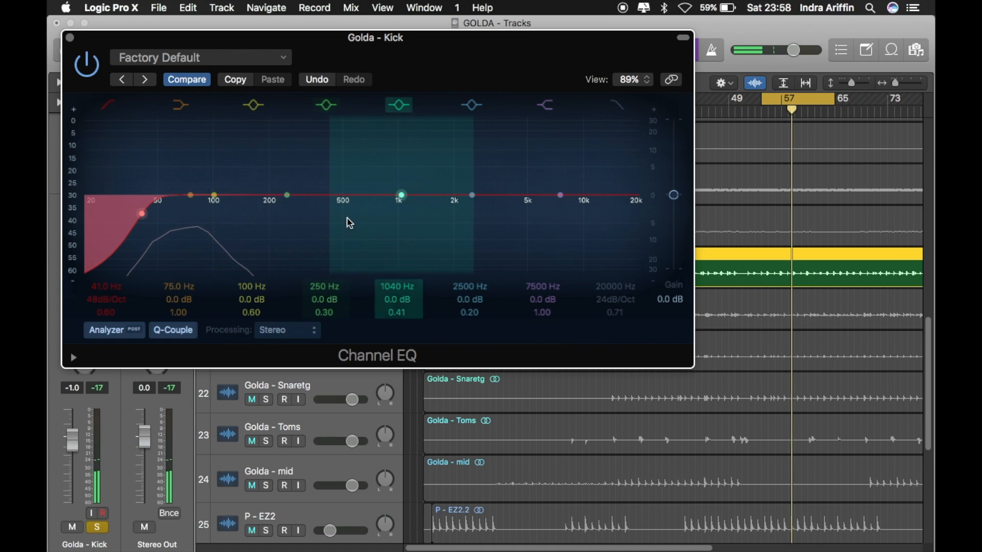
# Step: Set the Q of the Channel EQ's 250 Hz band to 0.79 while the kick plays
pyautogui.click(288, 195)
pyautogui.moveTo(288, 194); pyautogui.dragTo(287, 194)
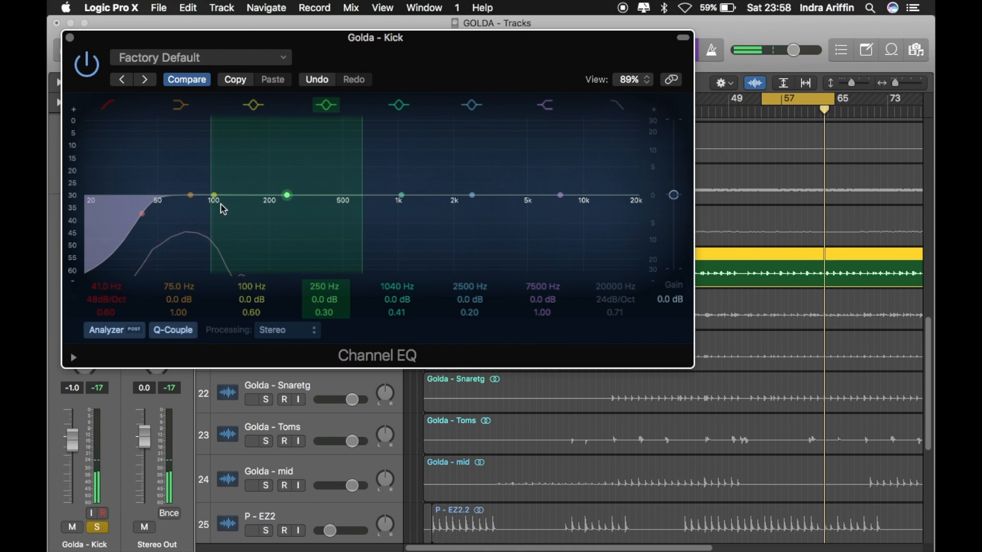
pyautogui.moveTo(215, 197); pyautogui.dragTo(227, 196)
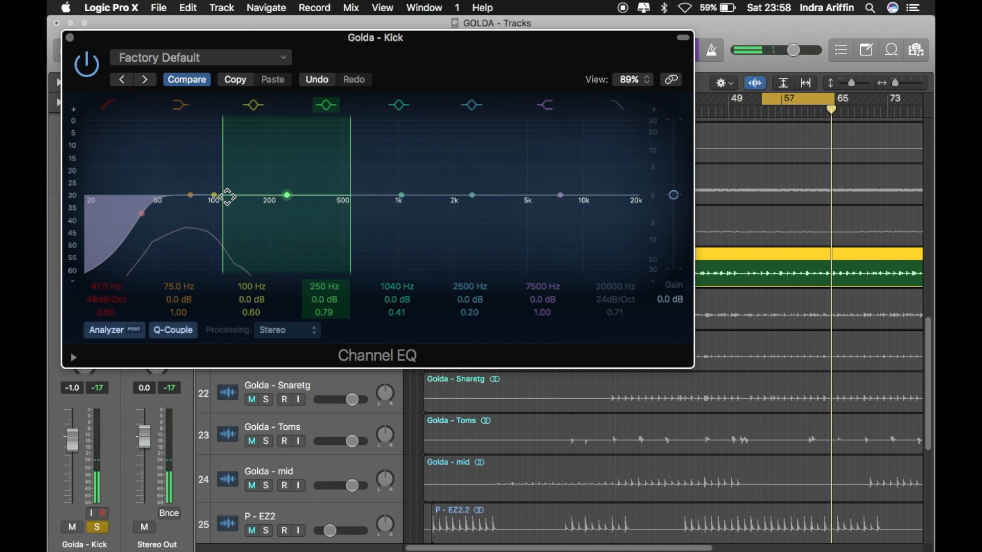
# Step: Enable the Channel EQ's high cut on the kick, bring it down to 540 Hz, and steepen its curve
pyautogui.click(215, 177)
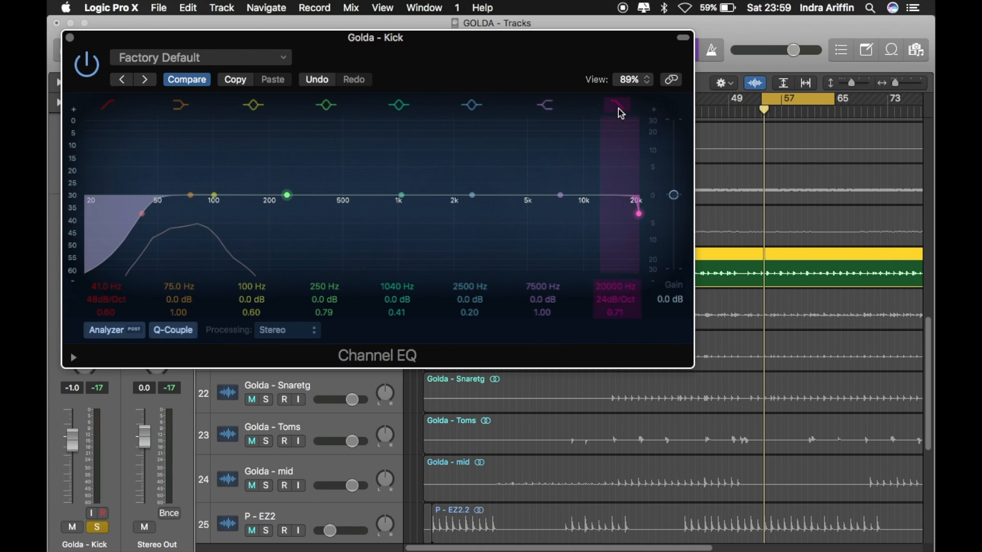
pyautogui.moveTo(638, 217); pyautogui.dragTo(329, 216)
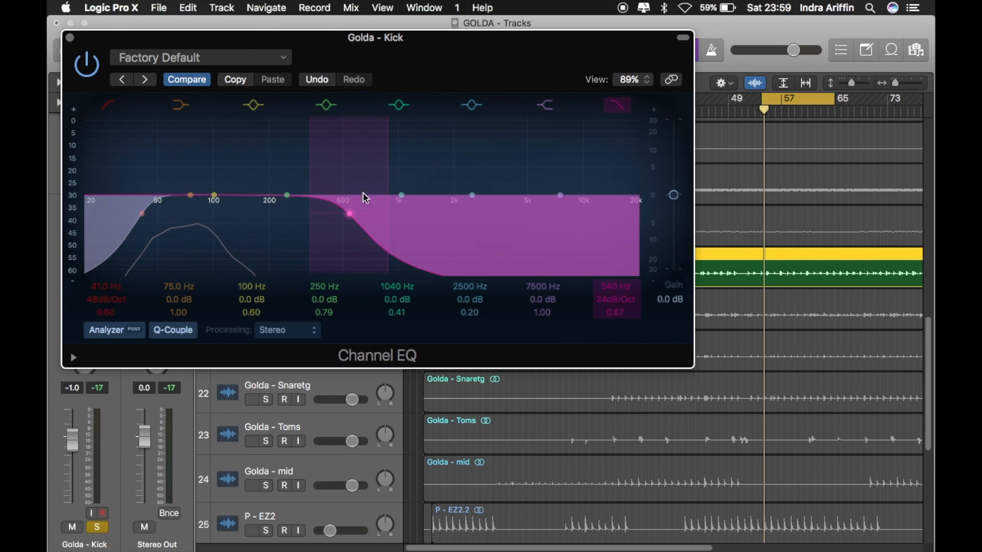
pyautogui.moveTo(386, 170); pyautogui.dragTo(371, 170)
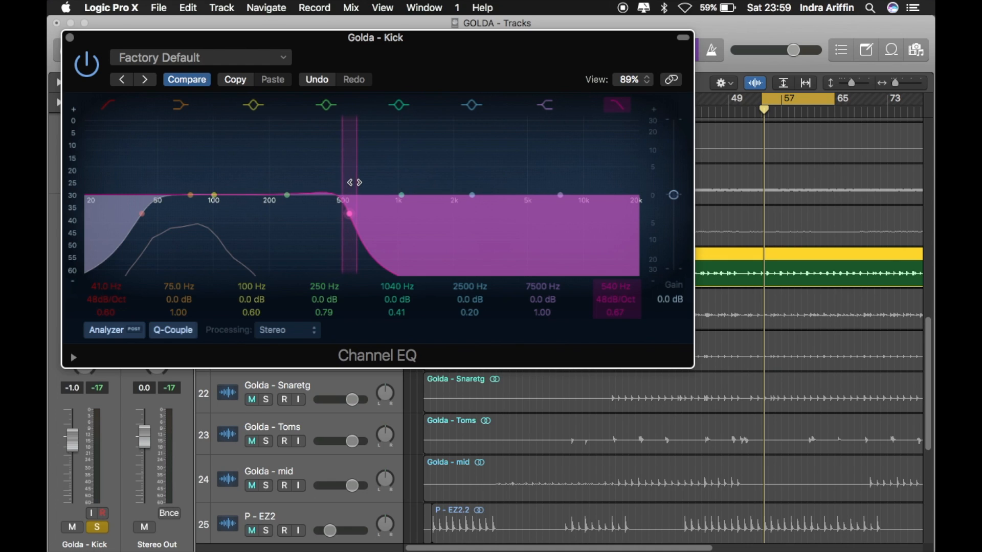
# Step: Set the kick's high cut to 11400 Hz, 48 dB/Oct, Q 0.60, audition it, and close the Channel EQ
pyautogui.moveTo(353, 218); pyautogui.dragTo(353, 220)
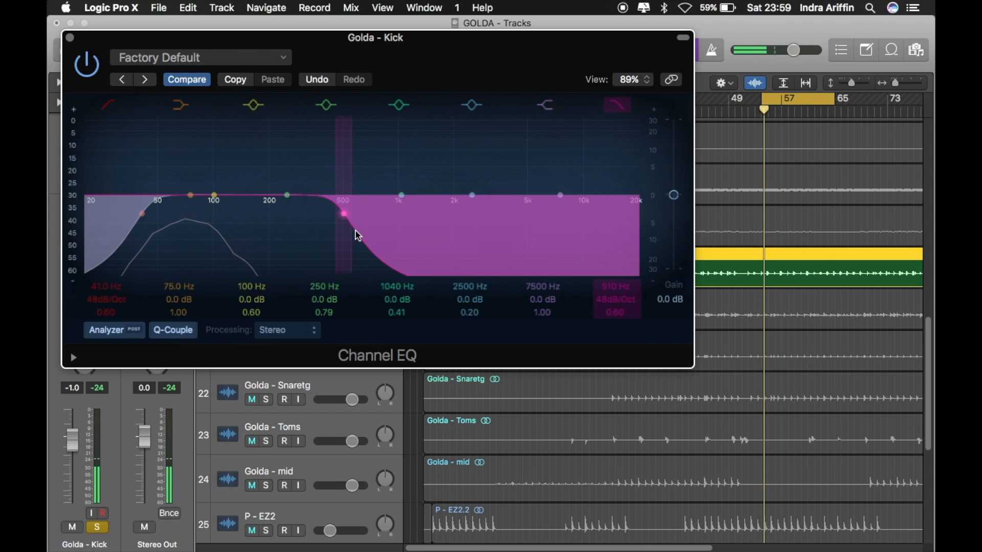
pyautogui.moveTo(344, 212); pyautogui.dragTo(579, 214)
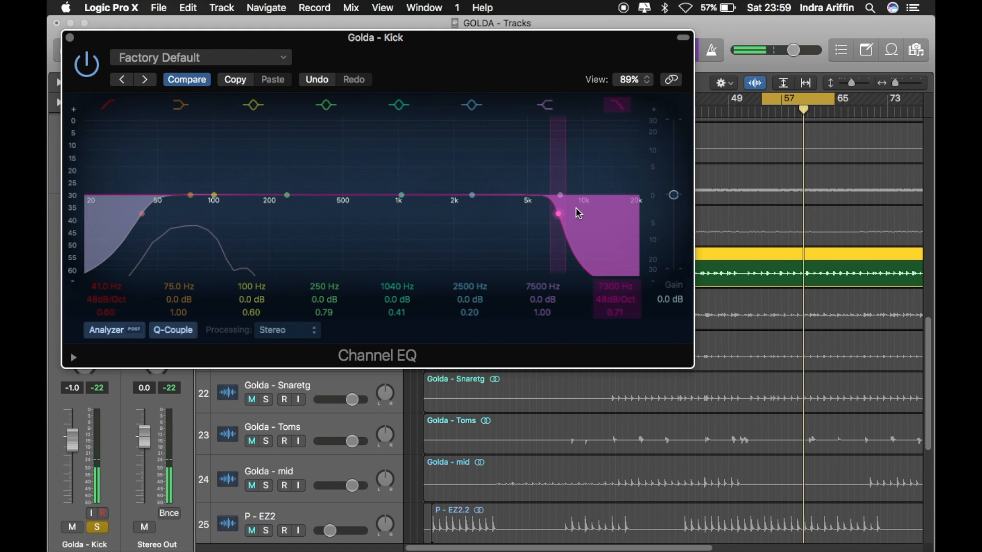
pyautogui.click(458, 143)
pyautogui.moveTo(441, 37); pyautogui.dragTo(505, 76)
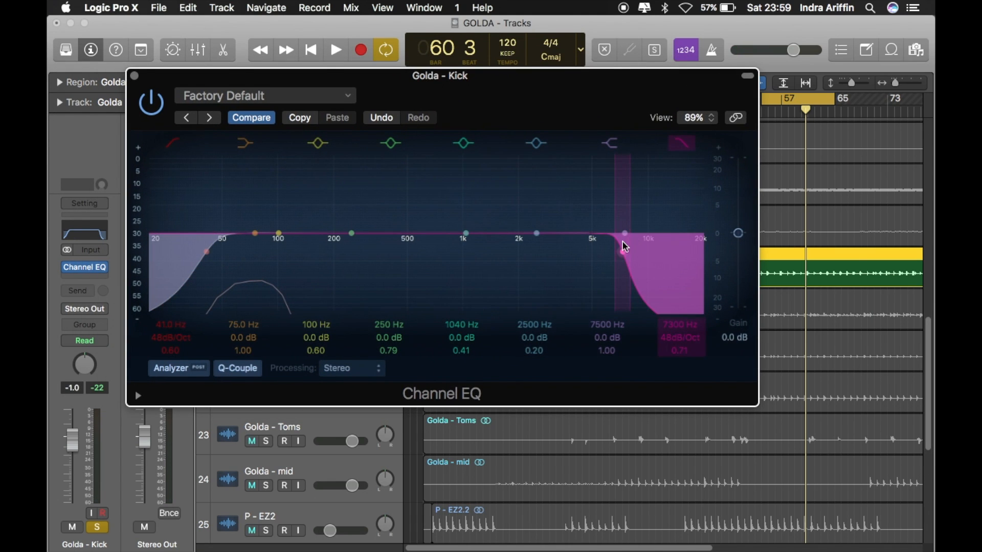
pyautogui.moveTo(640, 258); pyautogui.dragTo(664, 260)
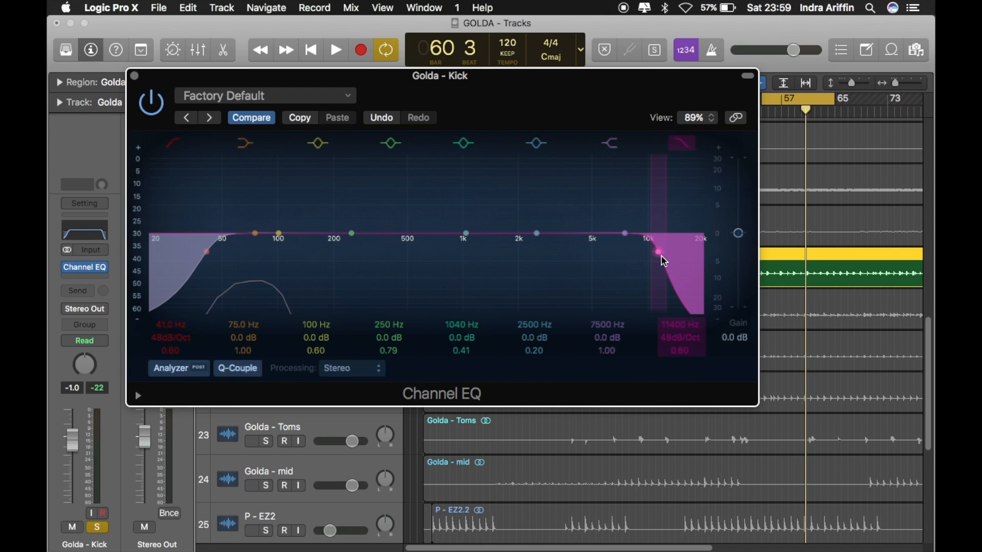
pyautogui.press('space')
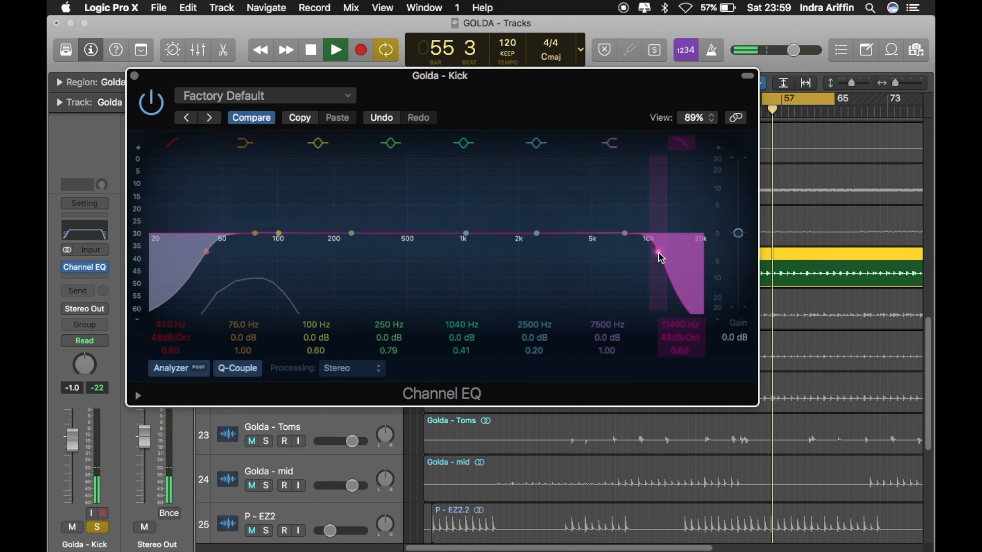
pyautogui.press('space')
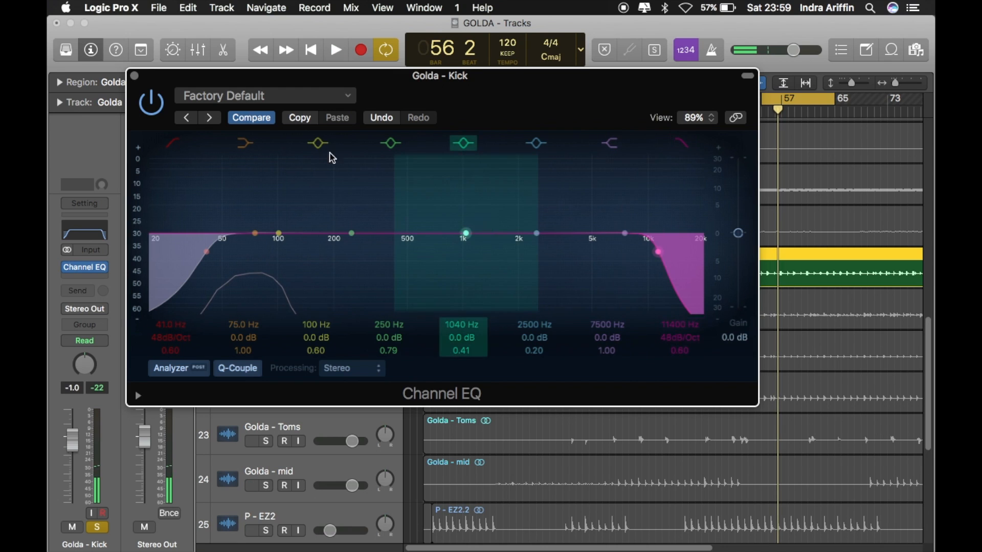
pyautogui.click(135, 76)
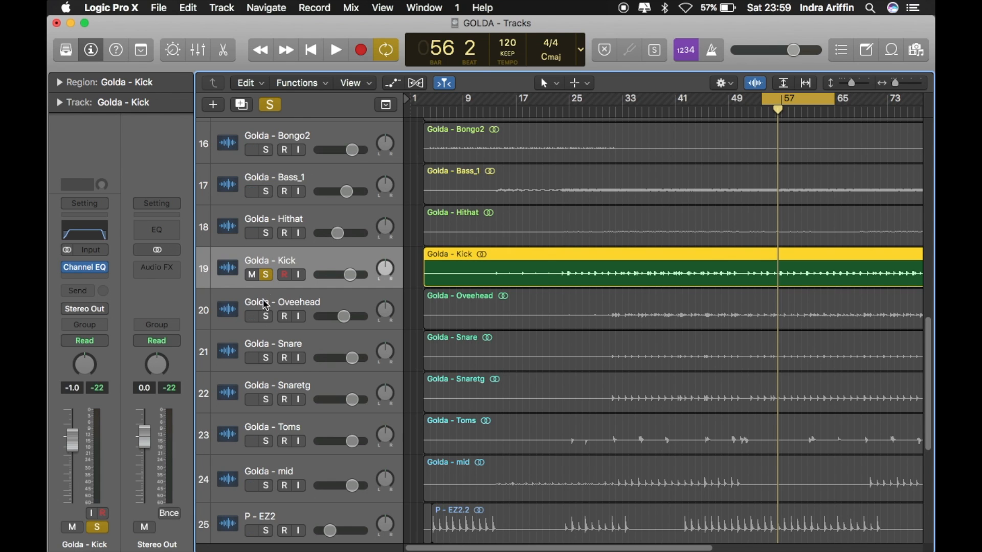
# Step: Solo the Golda - Snare track, play it, and take the Golda - Kick track out of solo
pyautogui.click(266, 357)
pyautogui.press('space')
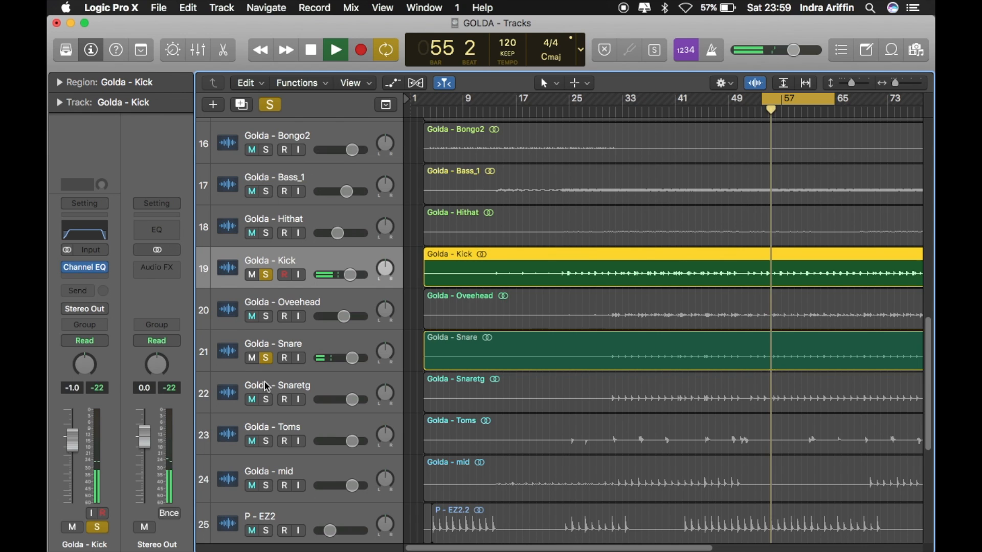
pyautogui.click(266, 276)
pyautogui.press('space')
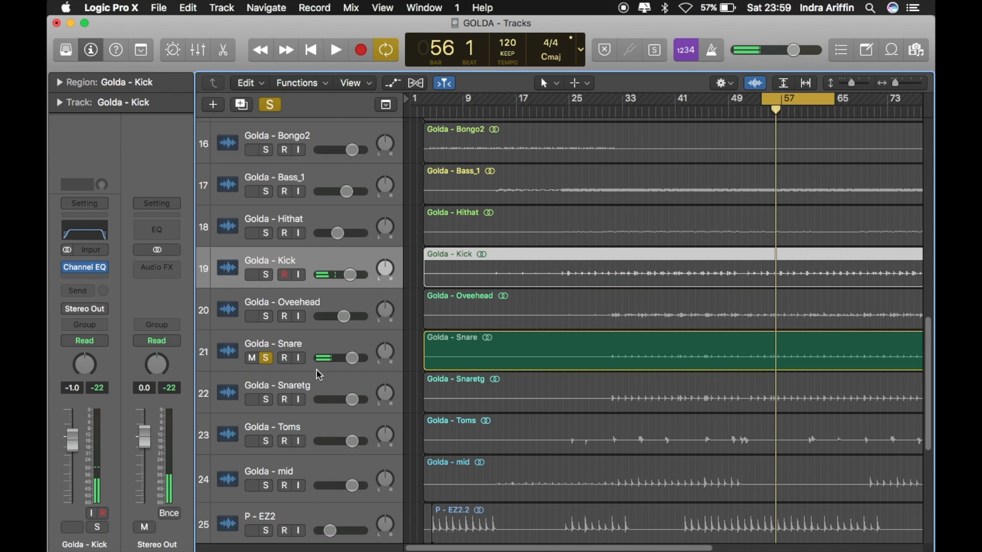
# Step: Solo Golda - Snaretg alongside Golda - Snare and compare playback with and without it
pyautogui.scroll(-5, 302, 368)
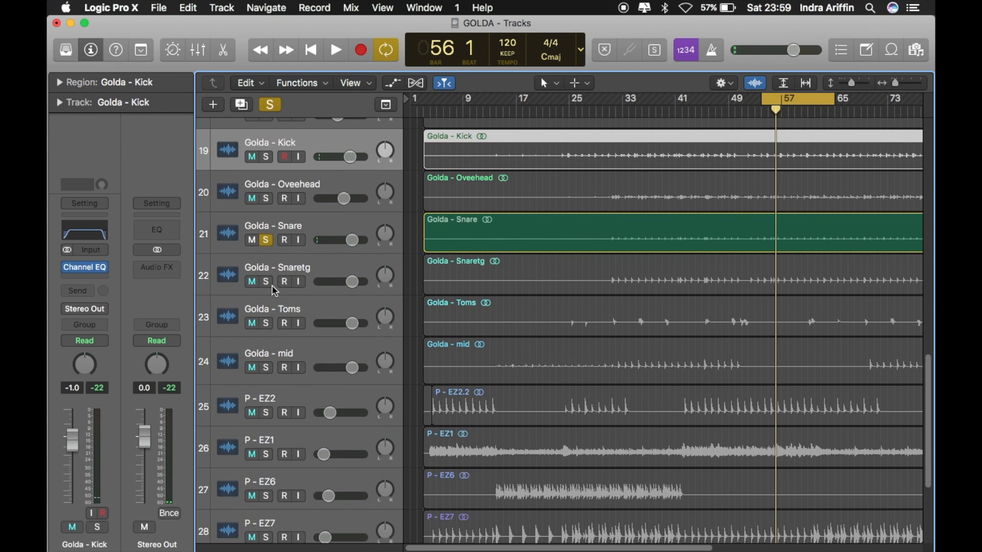
pyautogui.click(265, 282)
pyautogui.press('space')
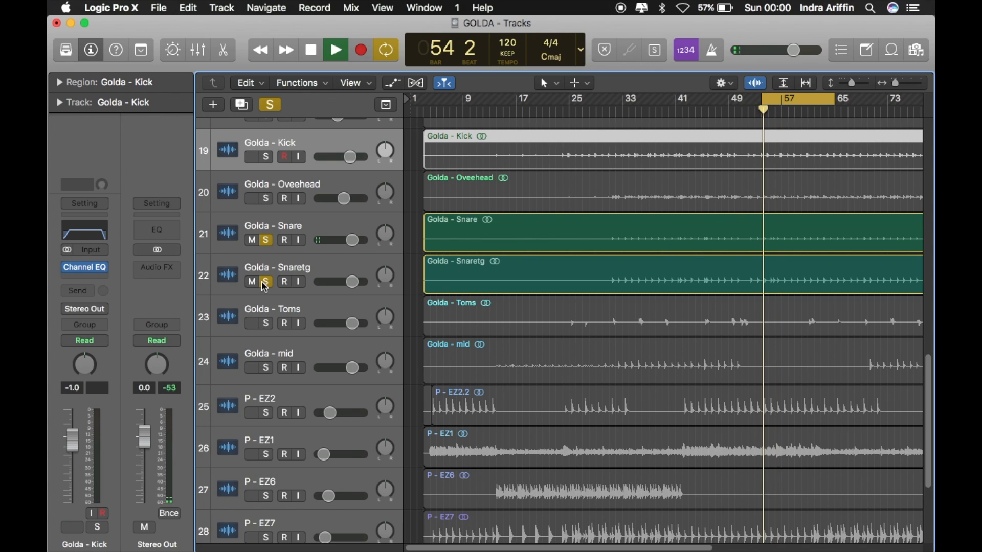
pyautogui.click(263, 284)
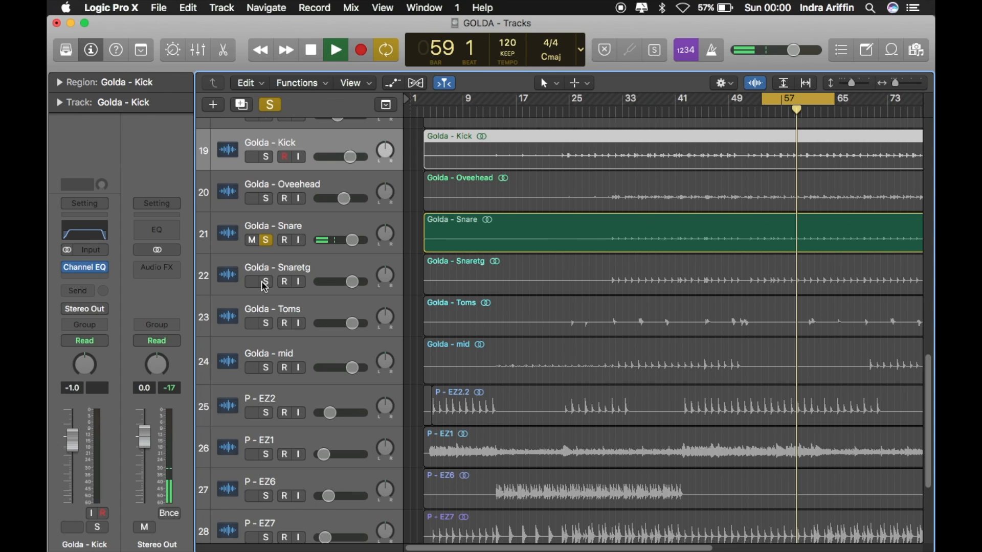
pyautogui.click(268, 283)
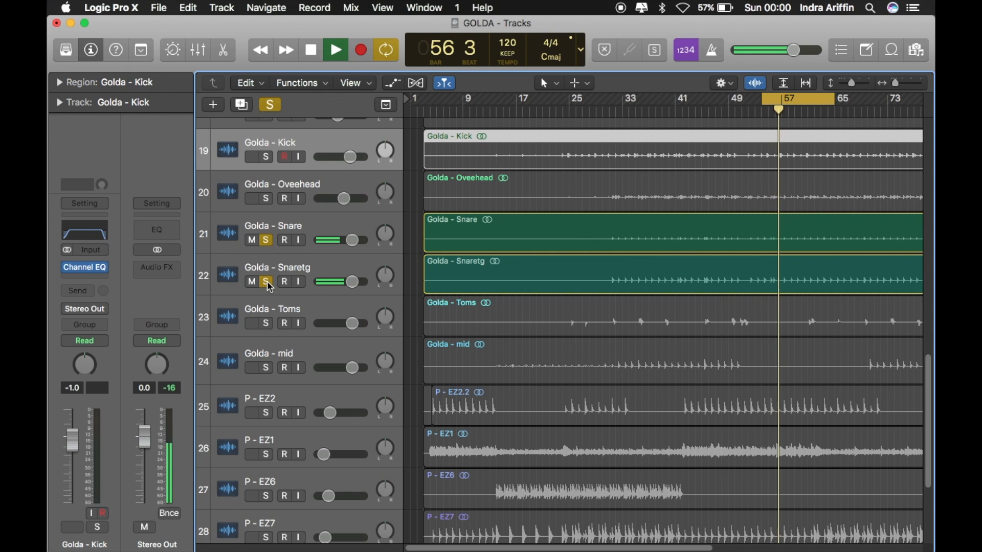
pyautogui.press('space')
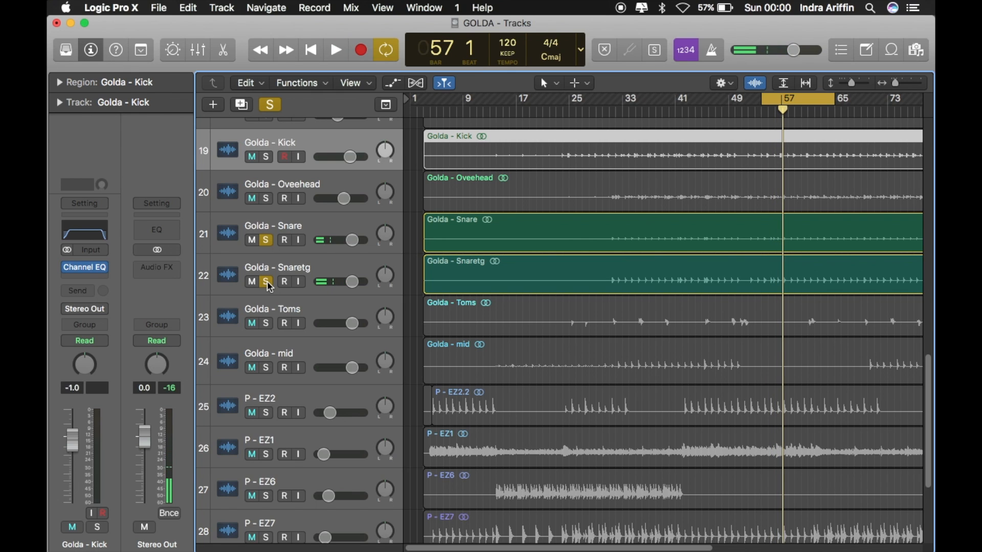
pyautogui.press('space')
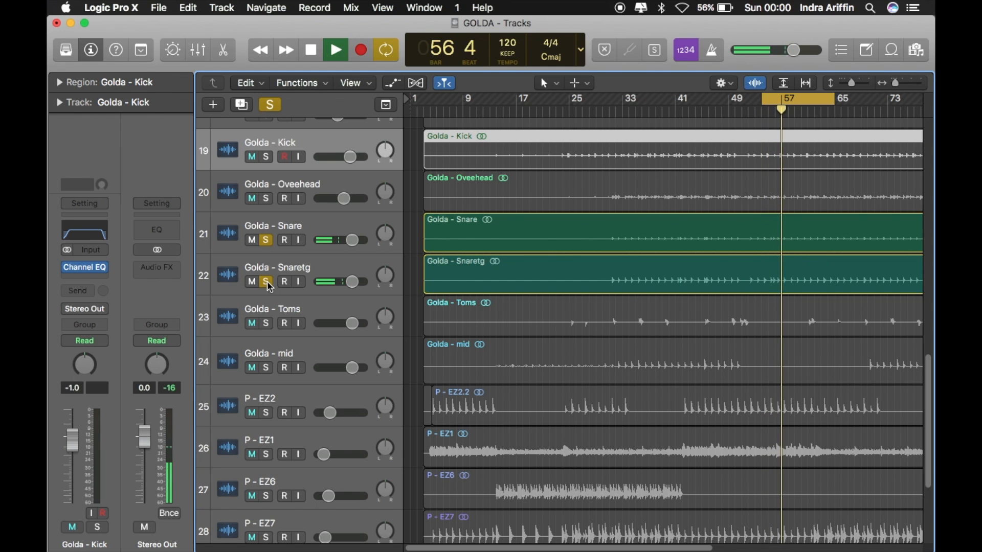
pyautogui.press('space')
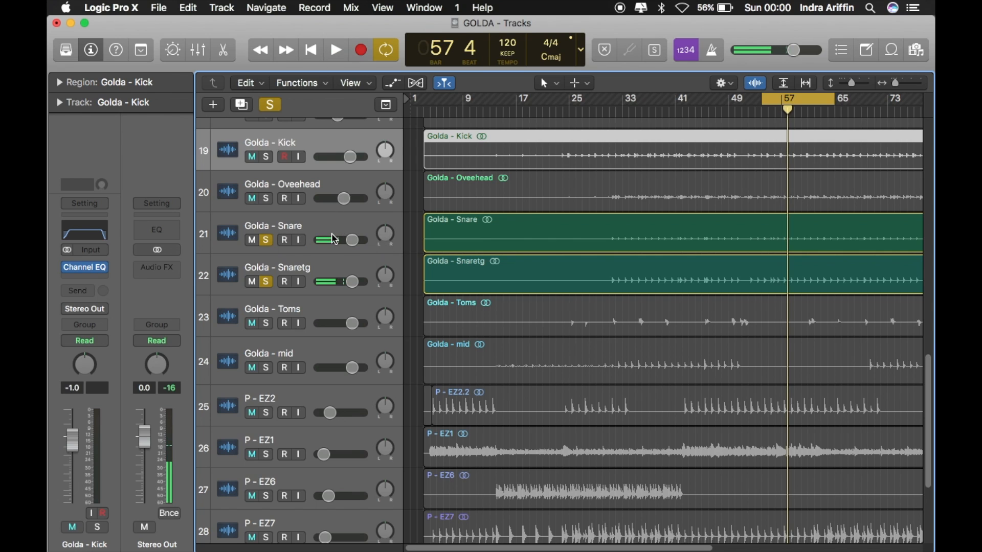
# Step: Take Golda - Snare out of solo and add a Channel EQ to the Golda - Snaretg track
pyautogui.click(311, 224)
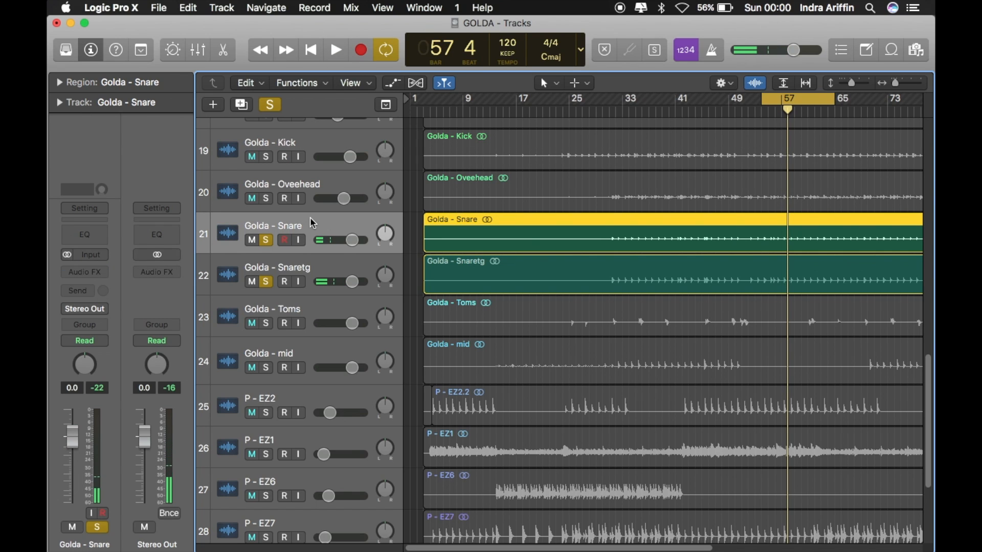
pyautogui.click(329, 263)
pyautogui.click(267, 242)
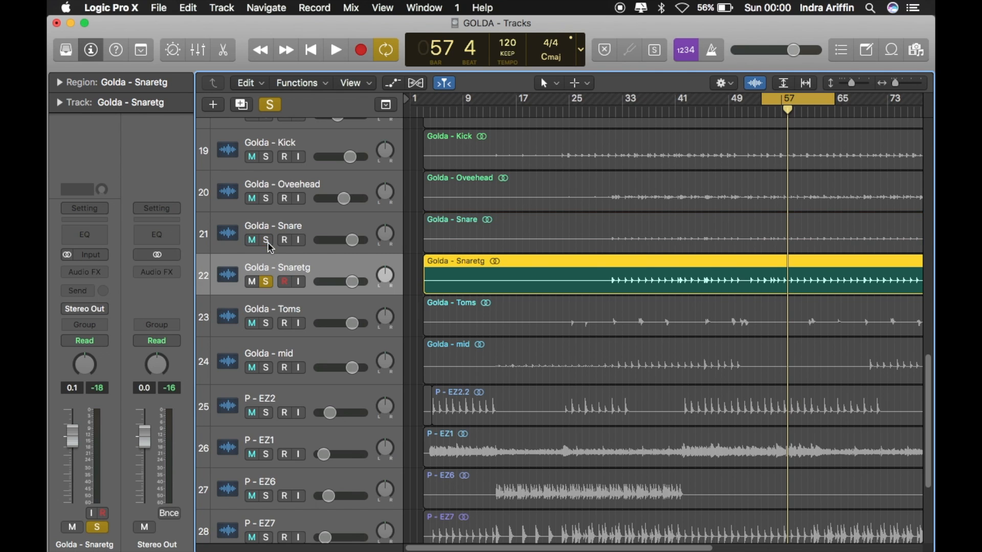
pyautogui.click(82, 236)
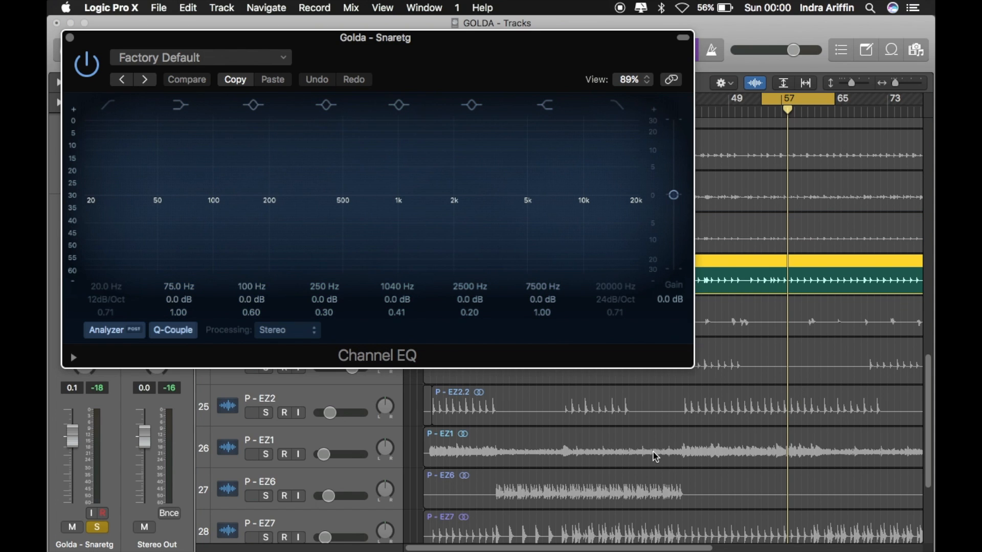
# Step: Switch to the Interactive Frequency Chart to examine the snare's ranges, and play Golda - Snaretg to view its spectrum in Channel EQ
pyautogui.hotkey('ctrl', 'Right')
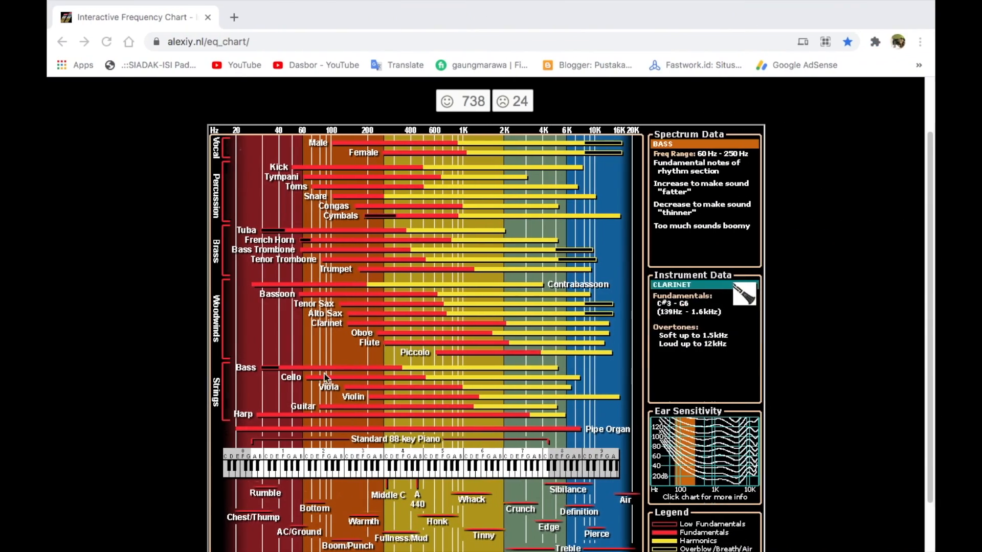
pyautogui.moveTo(333, 195)
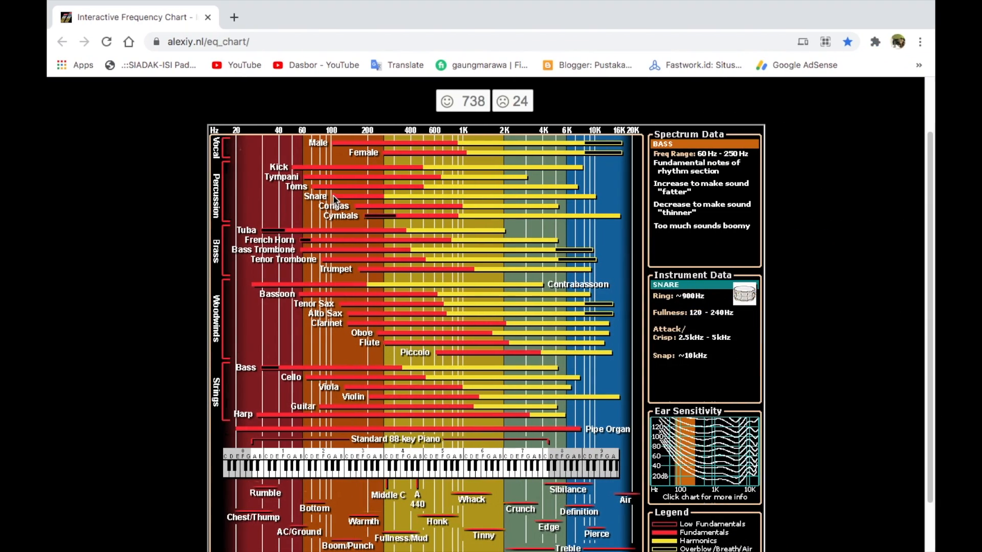
pyautogui.moveTo(390, 200)
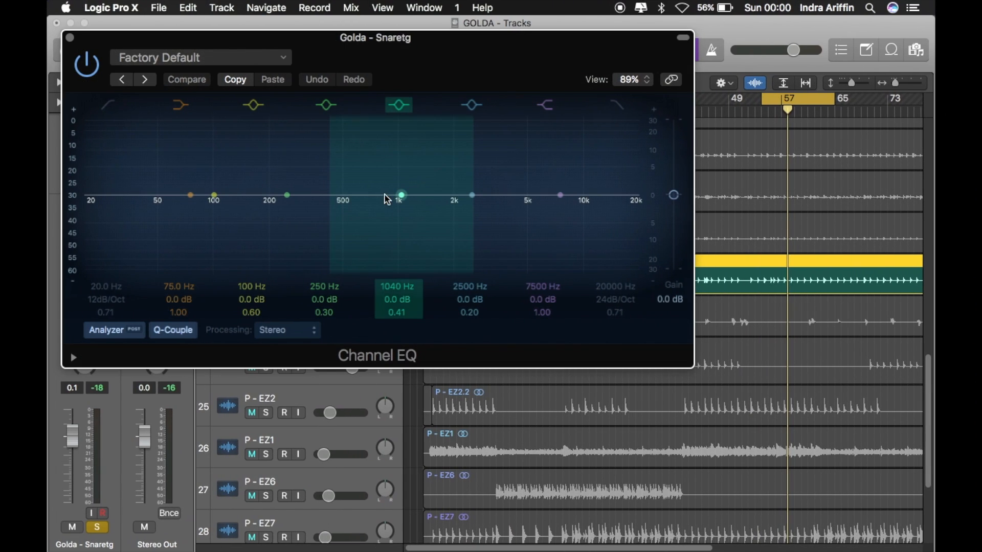
pyautogui.press('space')
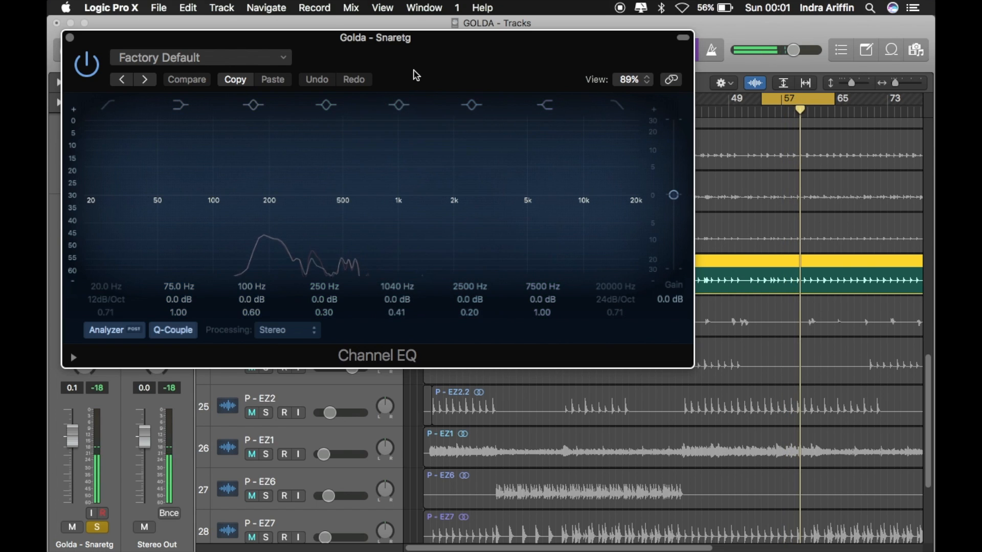
# Step: Solo Golda - Snare again and add a Channel EQ to it, keeping the Golda - Snaretg EQ open clear of the track controls
pyautogui.moveTo(437, 50); pyautogui.dragTo(628, 255)
pyautogui.click(327, 228)
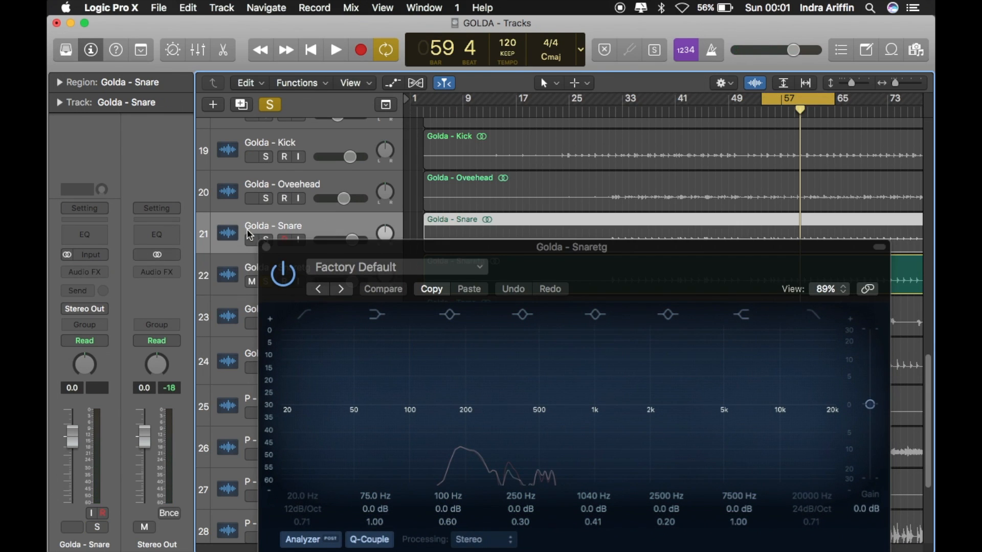
pyautogui.moveTo(294, 244); pyautogui.dragTo(317, 254)
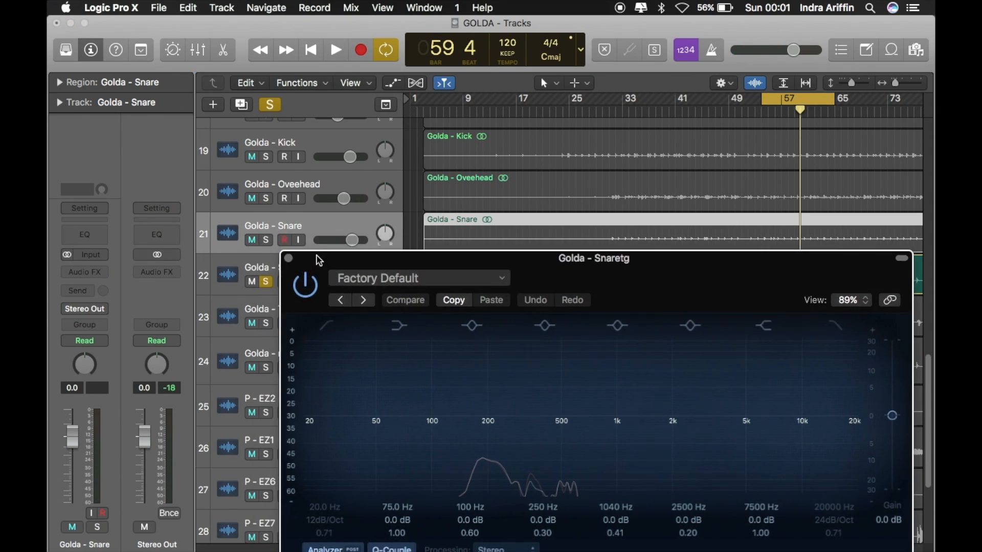
pyautogui.click(266, 240)
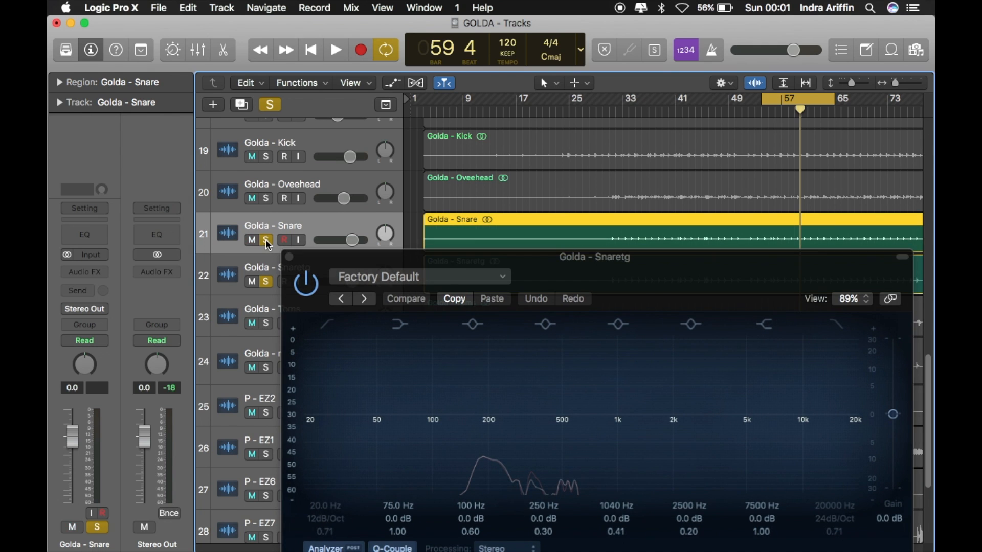
pyautogui.click(86, 236)
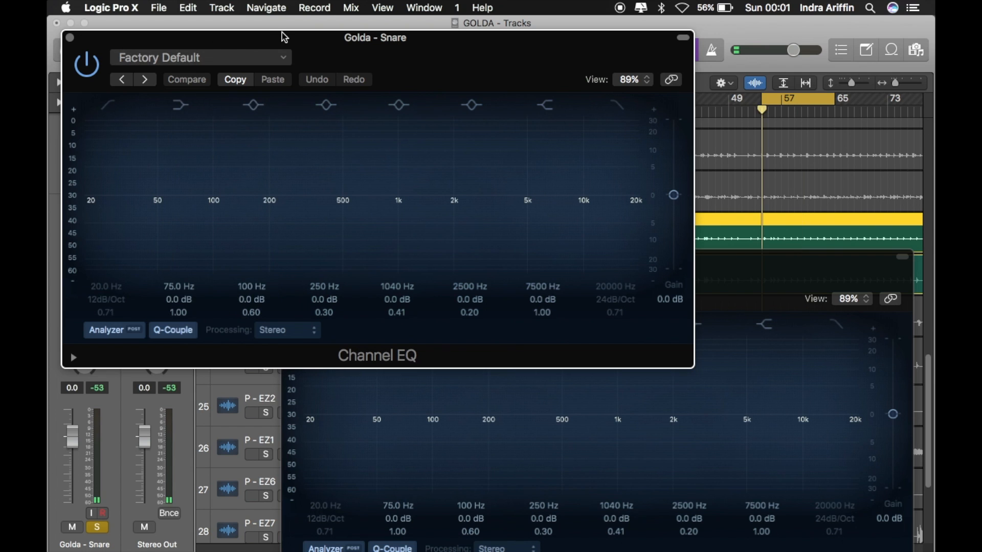
# Step: Compare the Golda - Snare and Golda - Snaretg spectra in both Channel EQ windows during playback, with Golda - Snaretg muted and unmuted
pyautogui.moveTo(424, 39); pyautogui.dragTo(631, 184)
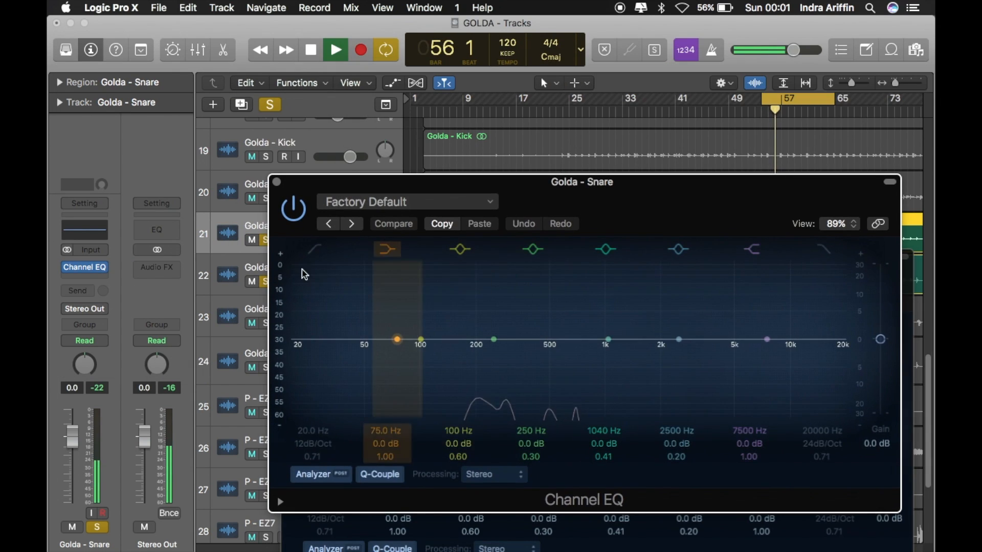
pyautogui.click(253, 283)
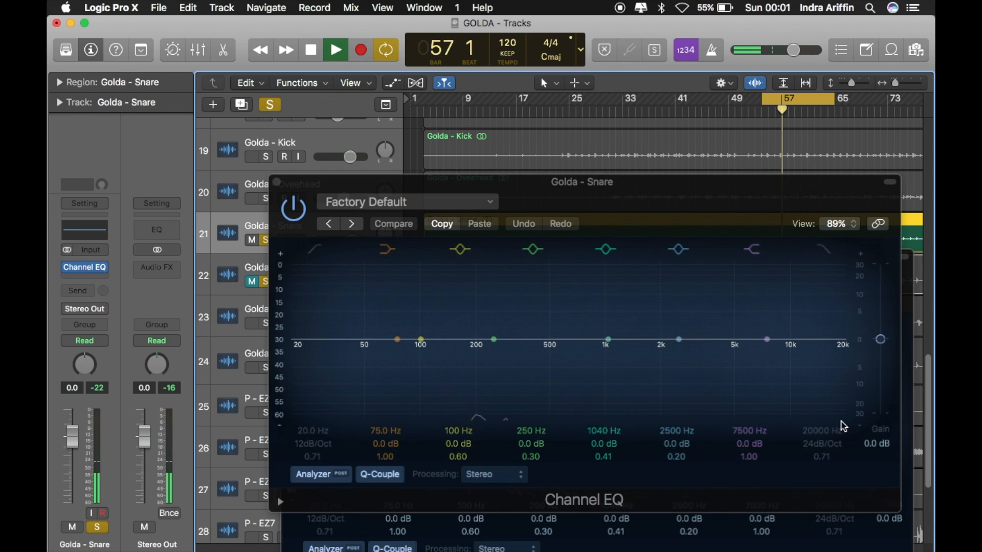
pyautogui.moveTo(696, 182); pyautogui.dragTo(504, 44)
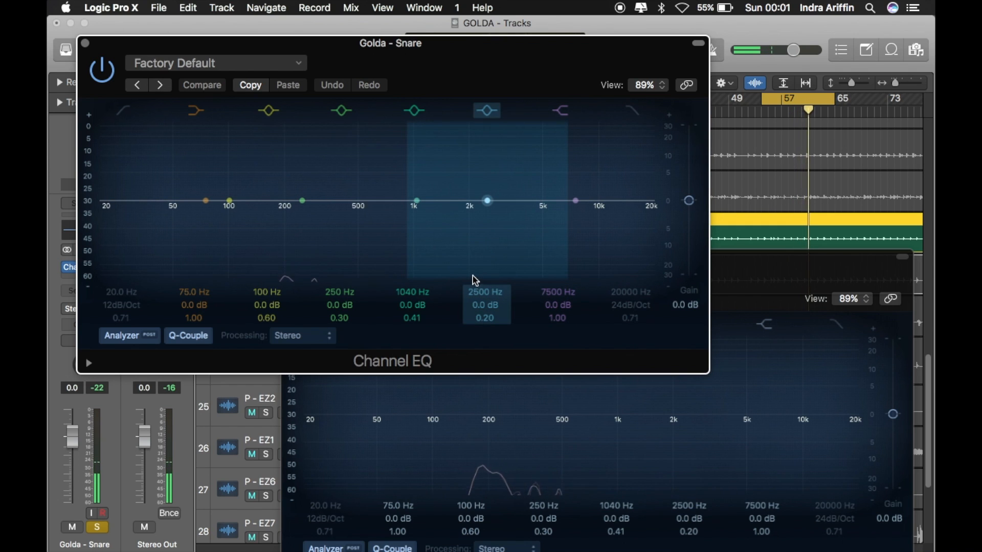
pyautogui.moveTo(749, 271); pyautogui.dragTo(765, 287)
pyautogui.moveTo(498, 44); pyautogui.dragTo(482, 24)
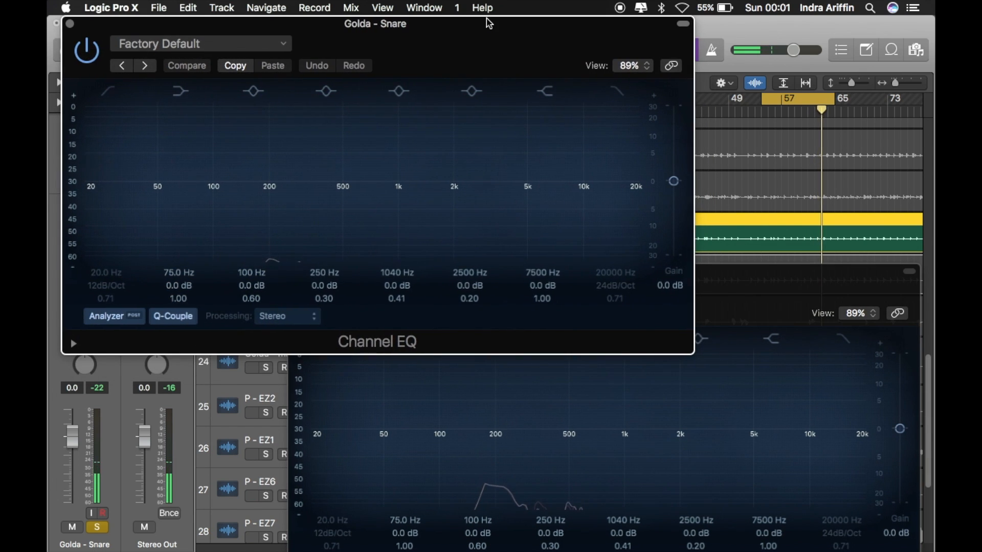
pyautogui.click(795, 316)
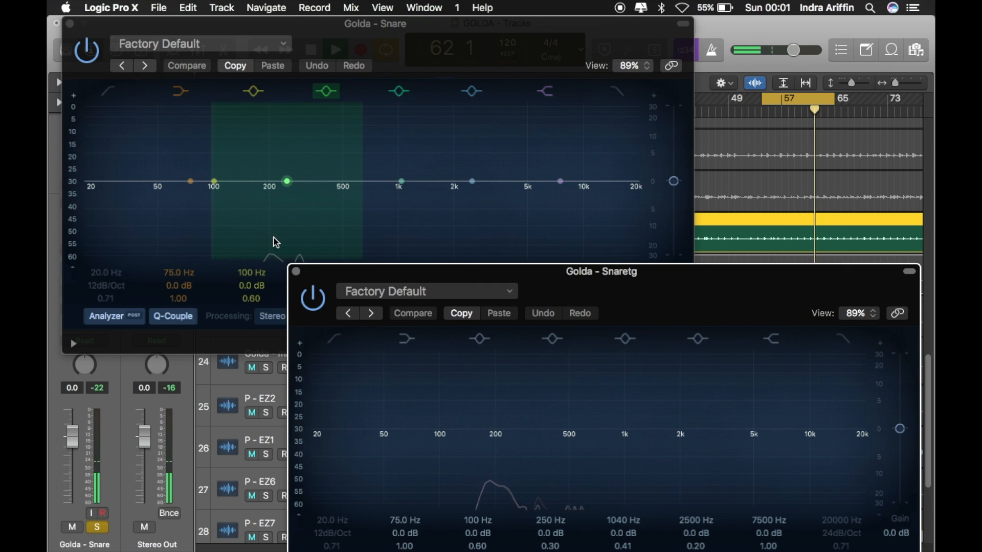
pyautogui.moveTo(507, 40); pyautogui.dragTo(781, 40)
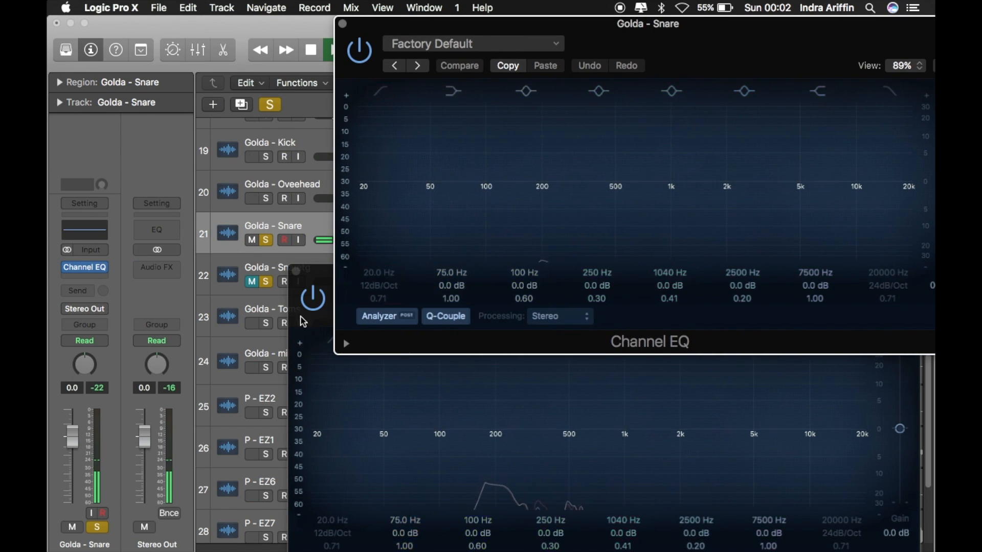
pyautogui.click(253, 290)
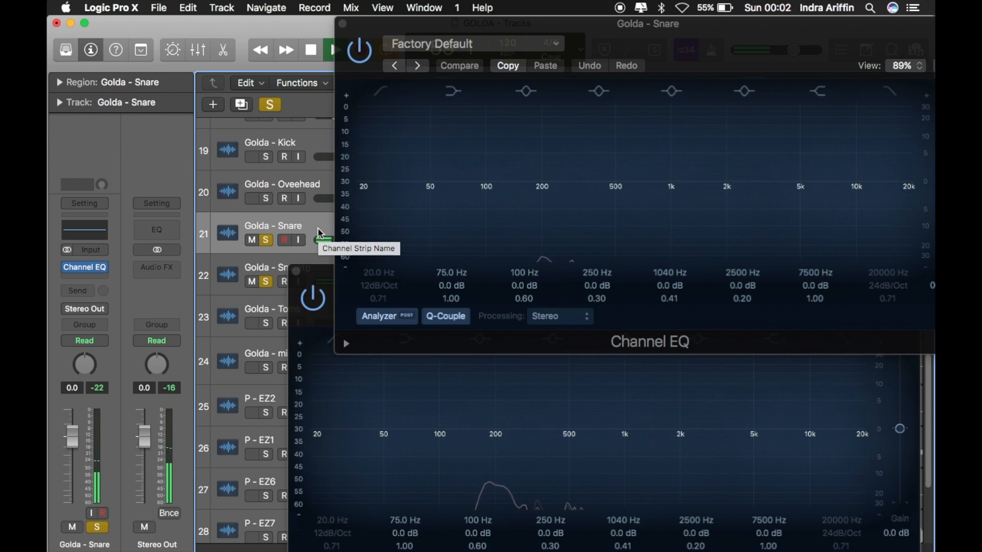
pyautogui.press('space')
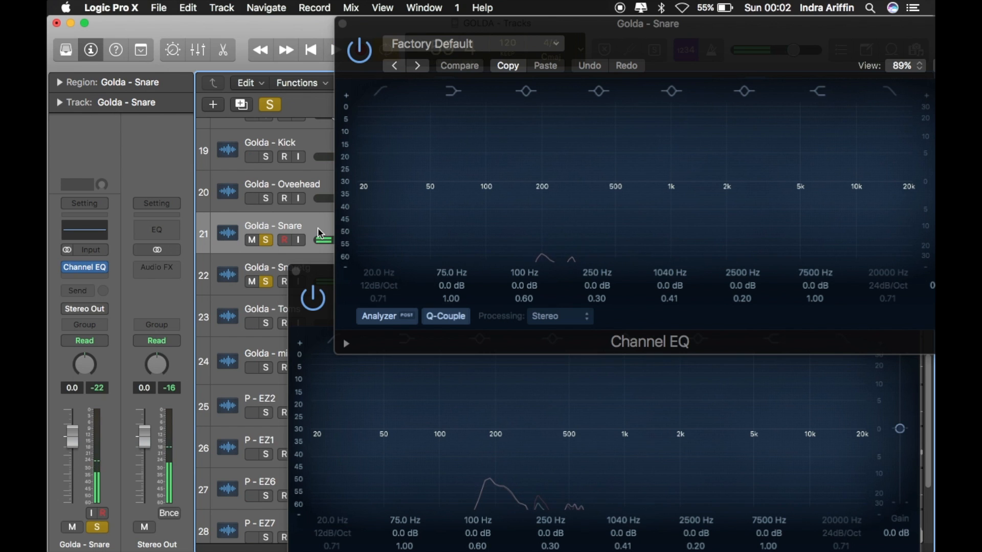
# Step: Solo Golda - Kick together with Golda - Snare and Golda - Snaretg, and listen to the three tracks during playback
pyautogui.scroll(-3, 320, 233)
pyautogui.click(342, 24)
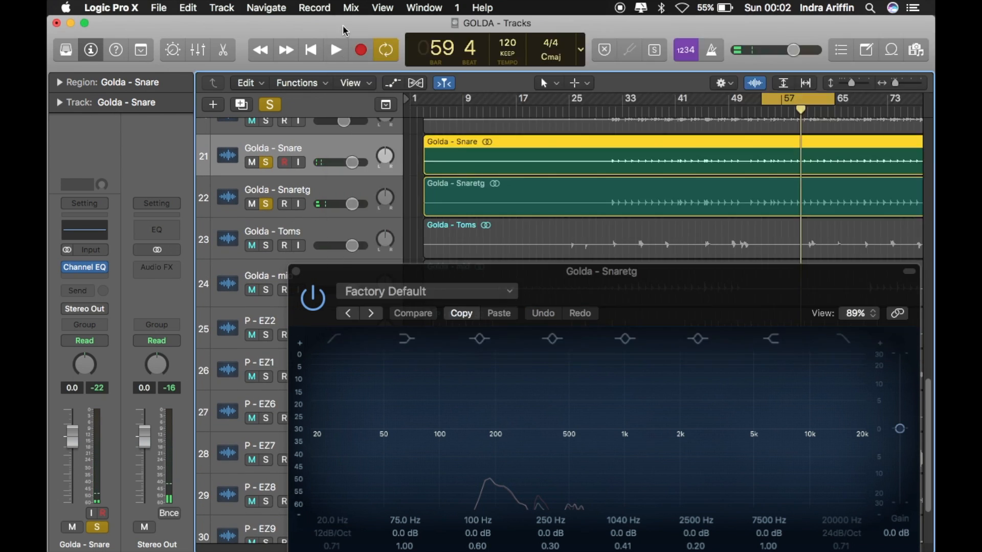
pyautogui.scroll(3, 304, 214)
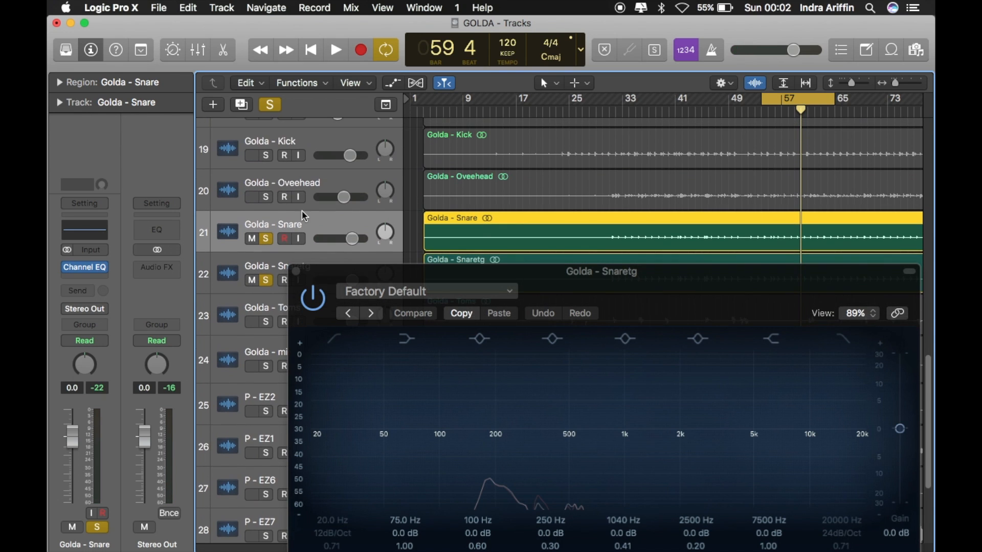
pyautogui.click(265, 156)
pyautogui.press('space')
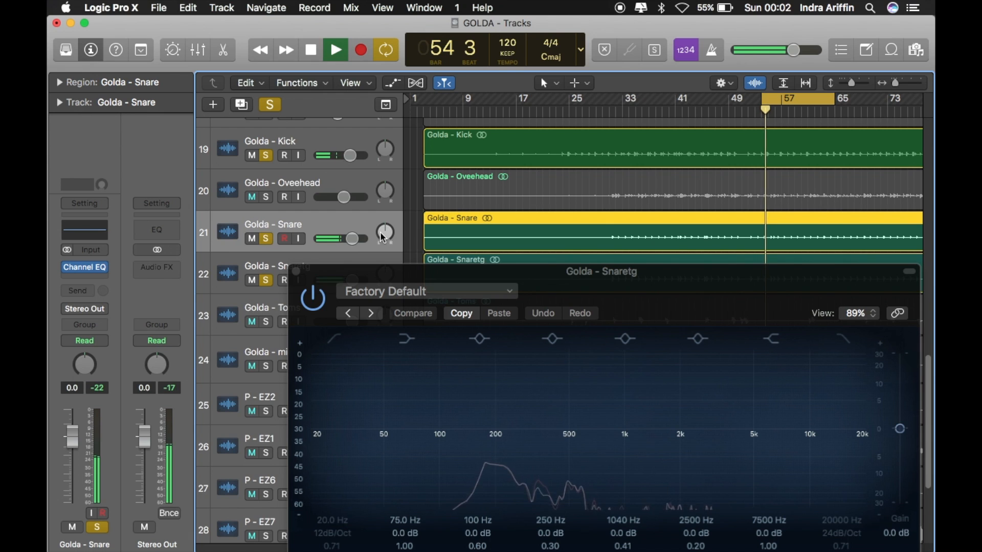
pyautogui.scroll(-2, 360, 233)
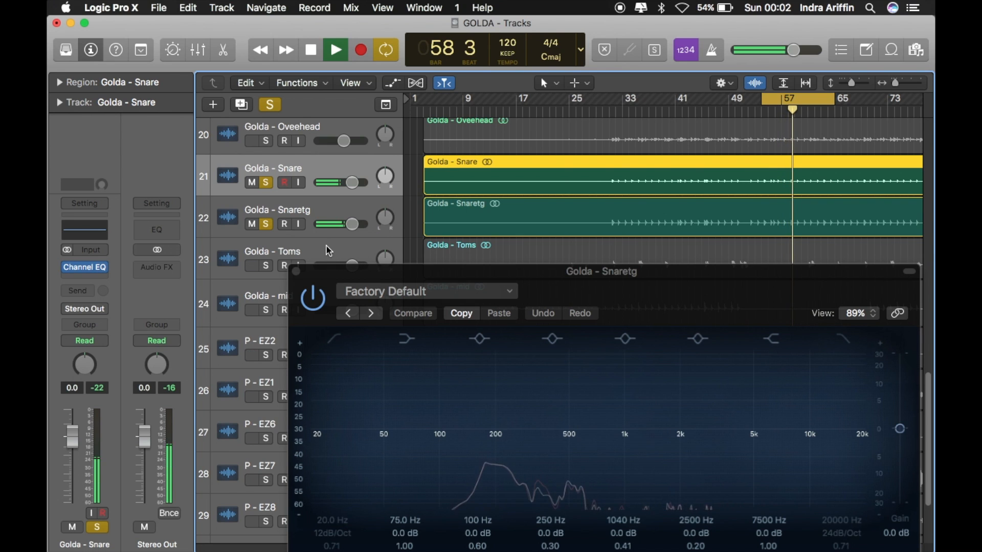
pyautogui.press('space')
pyautogui.scroll(2, 329, 251)
pyautogui.scroll(1, 328, 250)
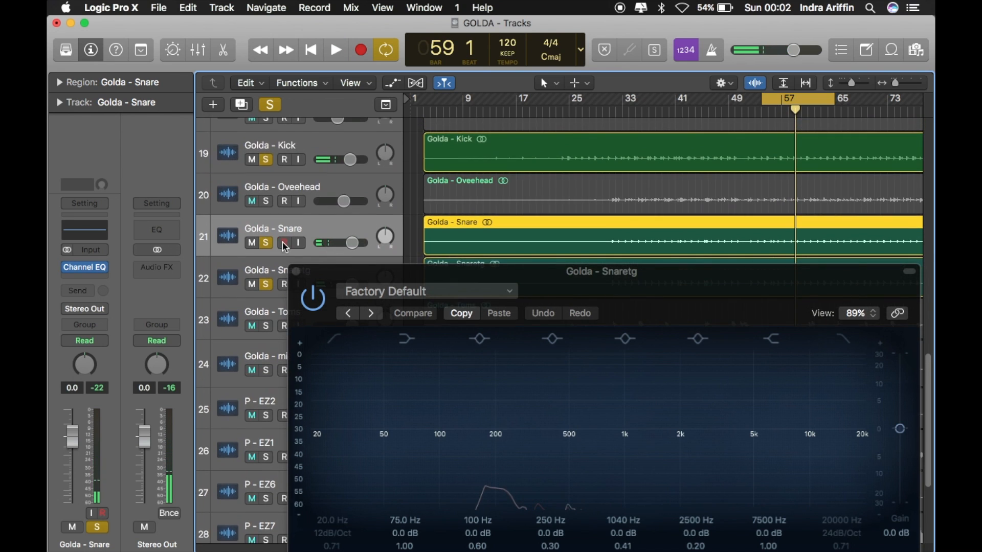
# Step: Clear the existing solos, close the Golda - Snaretg Channel EQ, and leave only Golda - Hithat soloed
pyautogui.scroll(5, 288, 206)
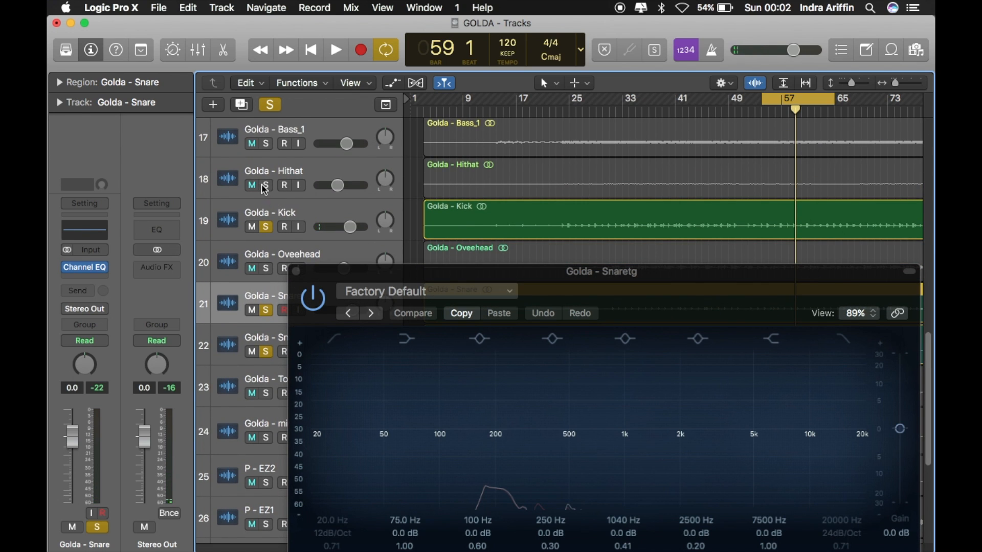
pyautogui.click(266, 186)
pyautogui.click(310, 169)
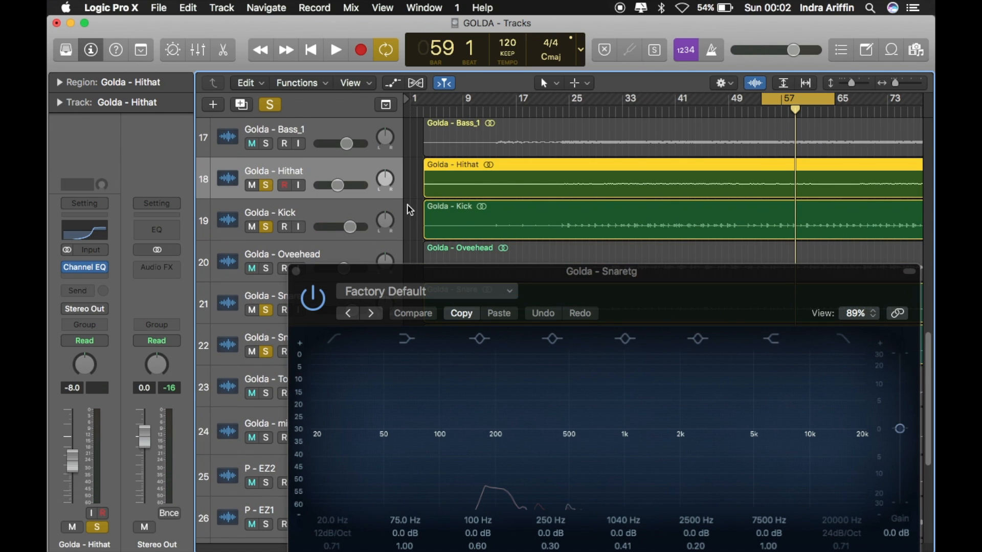
pyautogui.click(270, 105)
pyautogui.click(296, 272)
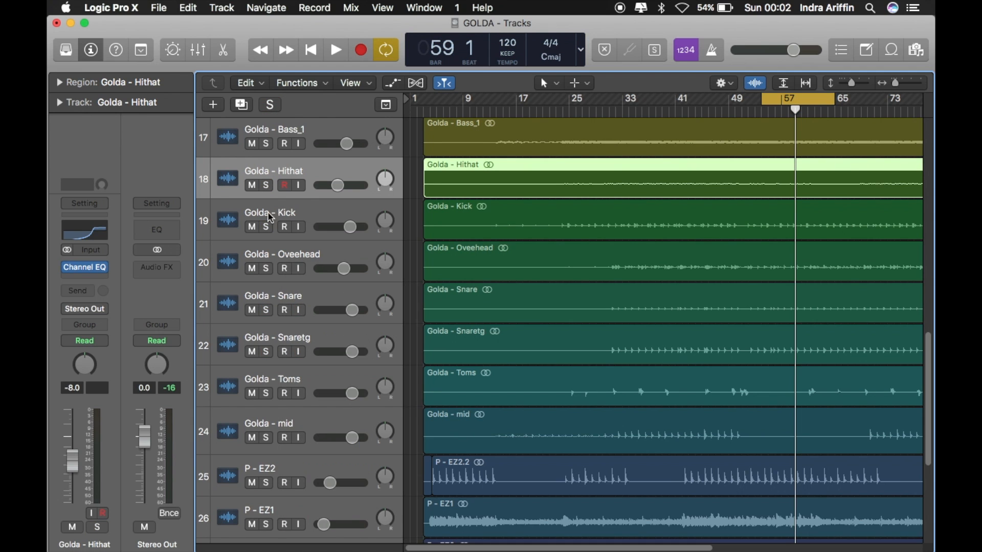
pyautogui.click(267, 185)
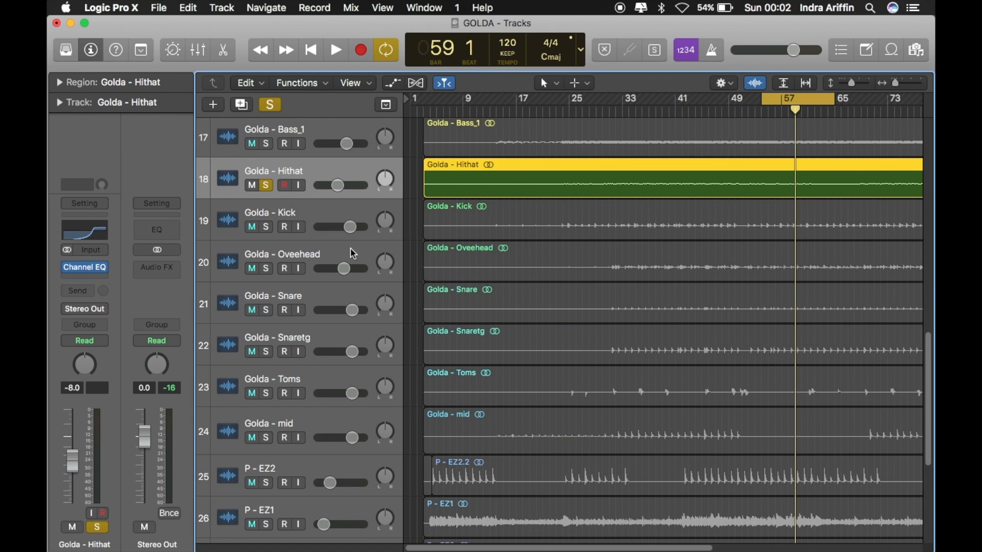
# Step: Switch to the Interactive Frequency Chart, examine the cymbals/hi-hat frequency ranges, and return to Logic Pro X
pyautogui.hotkey('ctrl', 'Right')
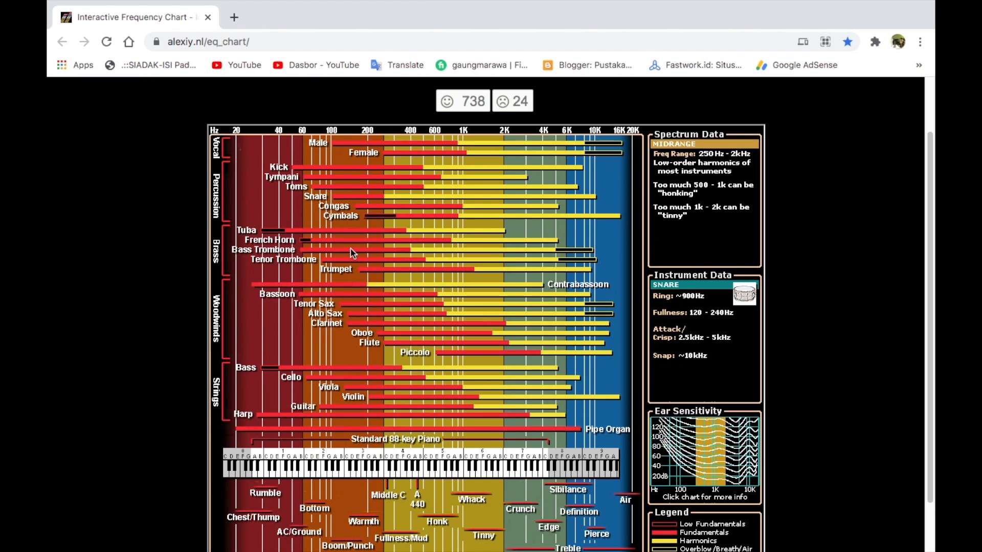
pyautogui.moveTo(390, 306)
pyautogui.scroll(-2, 389, 306)
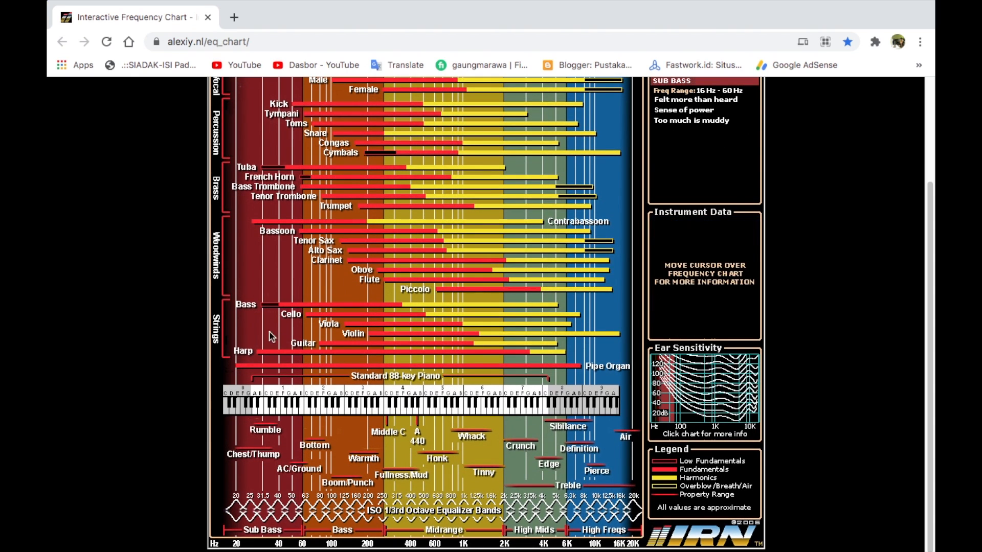
pyautogui.moveTo(348, 153)
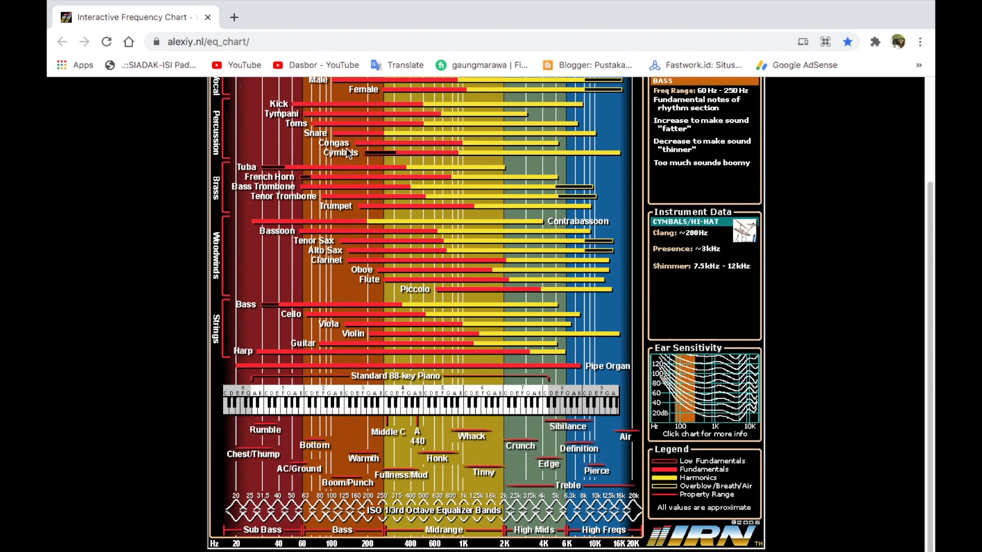
pyautogui.scroll(2, 372, 156)
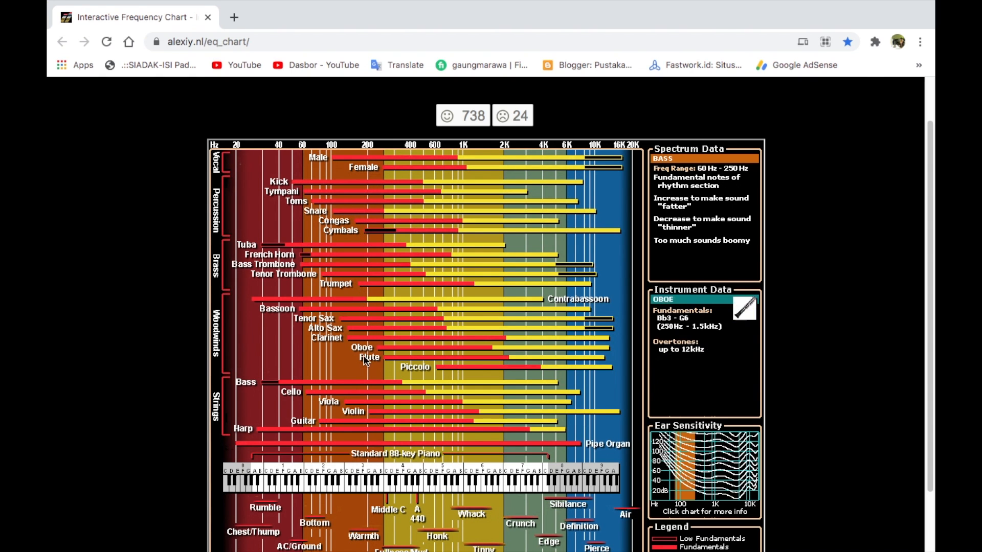
pyautogui.scroll(-2, 364, 357)
pyautogui.hotkey('ctrl', 'Left')
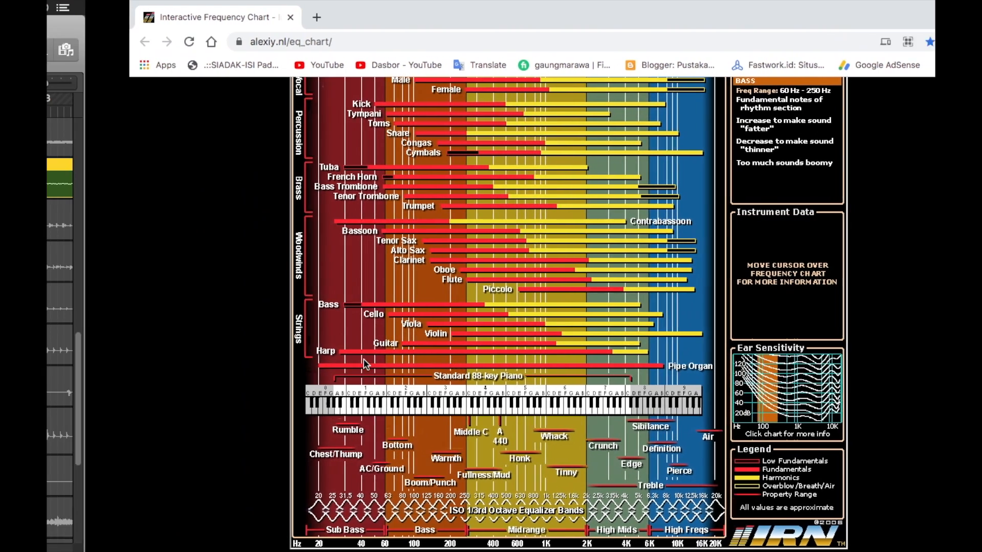
# Step: Briefly play the full mix with Golda - Hithat out of solo, and play the hi-hat alone for comparison
pyautogui.click(267, 186)
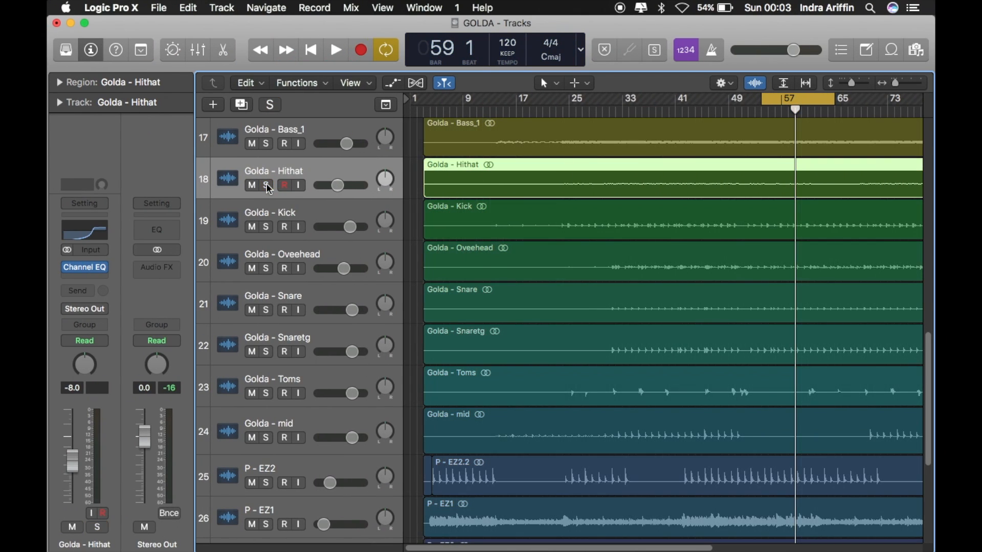
pyautogui.hscroll(5, 559, 235)
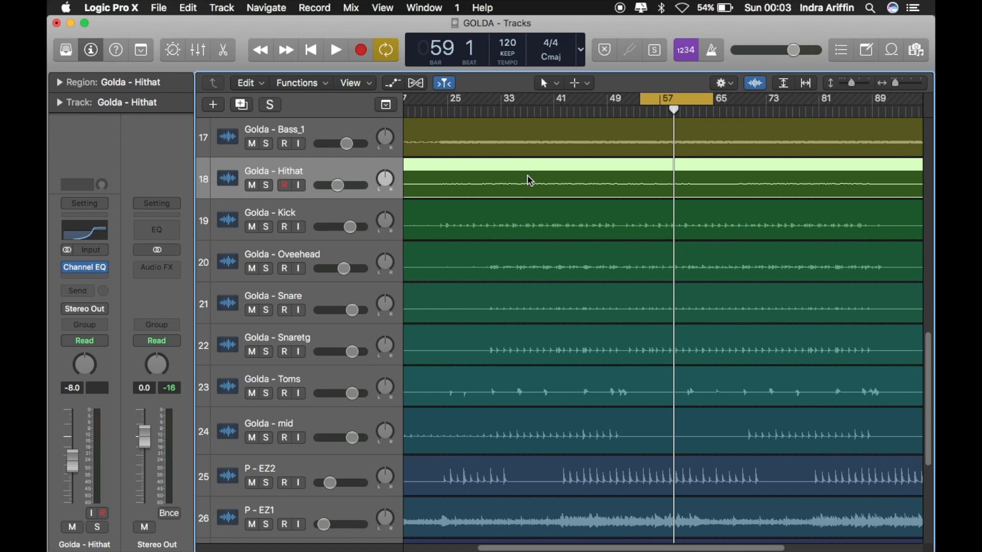
pyautogui.press('space')
pyautogui.press('space')
pyautogui.click(265, 186)
pyautogui.press('space')
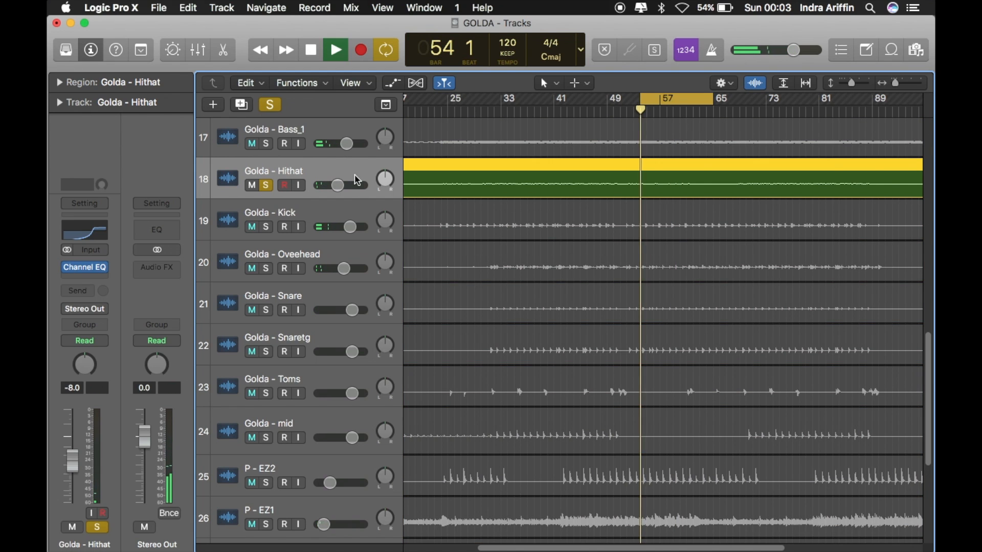
# Step: Open the Channel EQ on Golda - Hithat, raise the track volume to -2.7 dB, and check the level in playback
pyautogui.click(88, 235)
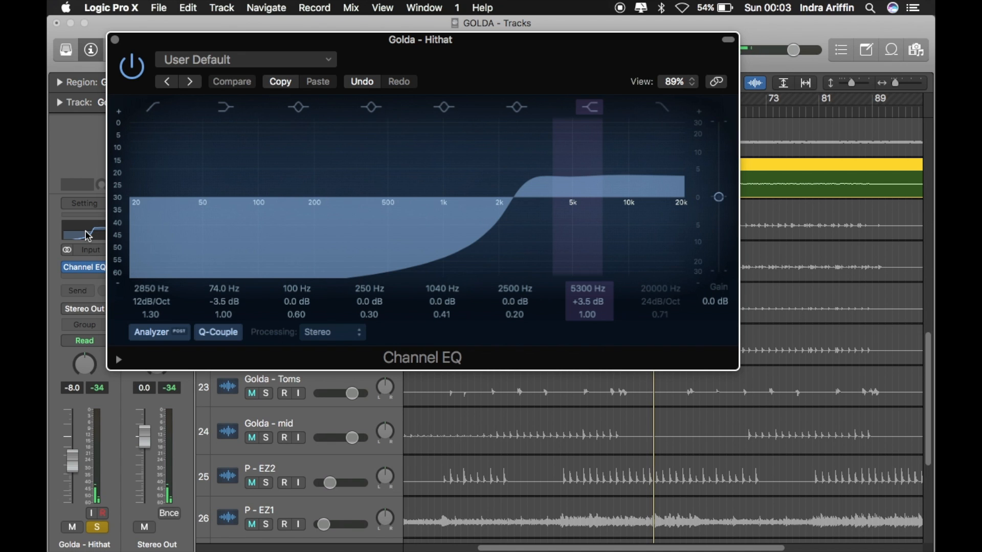
pyautogui.moveTo(504, 53); pyautogui.dragTo(645, 237)
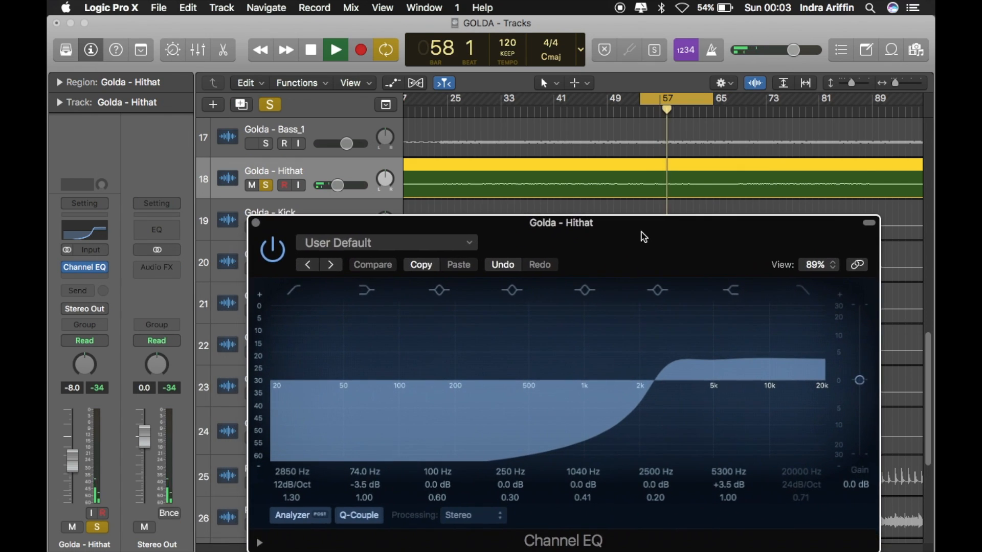
pyautogui.moveTo(340, 188)
pyautogui.mouseDown()
pyautogui.moveTo(363, 189)
pyautogui.moveTo(347, 186)
pyautogui.mouseUp()
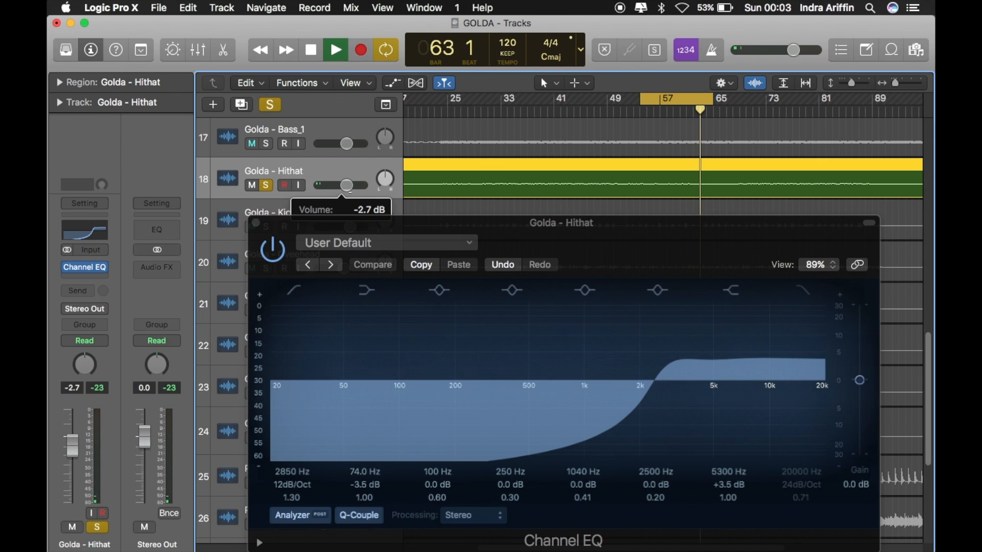
pyautogui.press('space')
pyautogui.press('space')
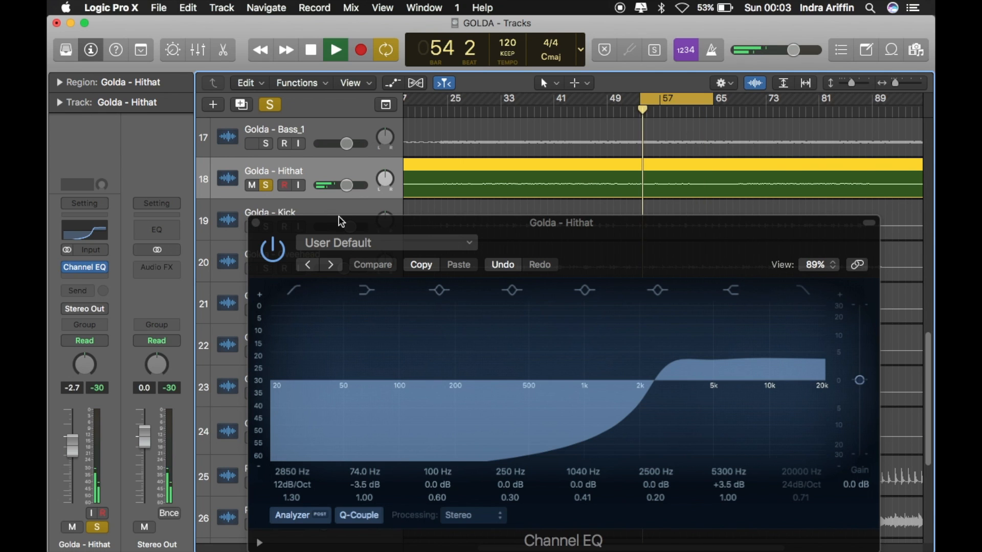
pyautogui.press('space')
# Step: Bypass the Golda - Hithat Channel EQ and play the track to hear it without equalization
pyautogui.moveTo(350, 229); pyautogui.dragTo(344, 182)
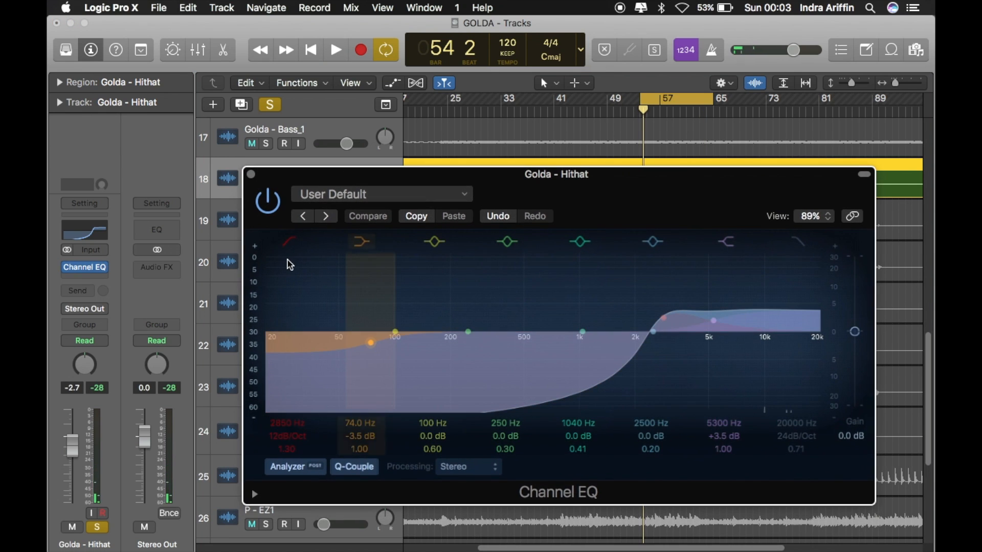
pyautogui.click(270, 202)
pyautogui.press('space')
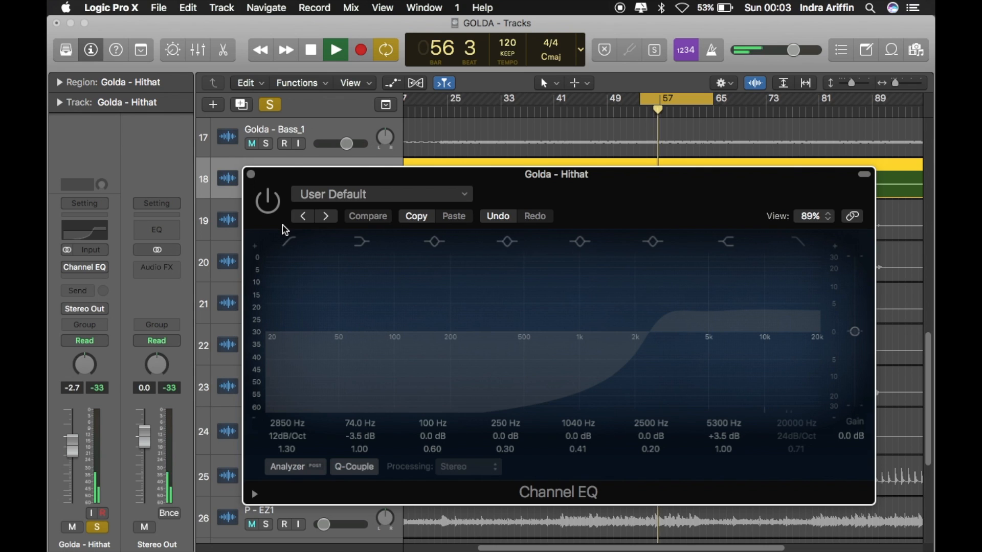
pyautogui.press('space')
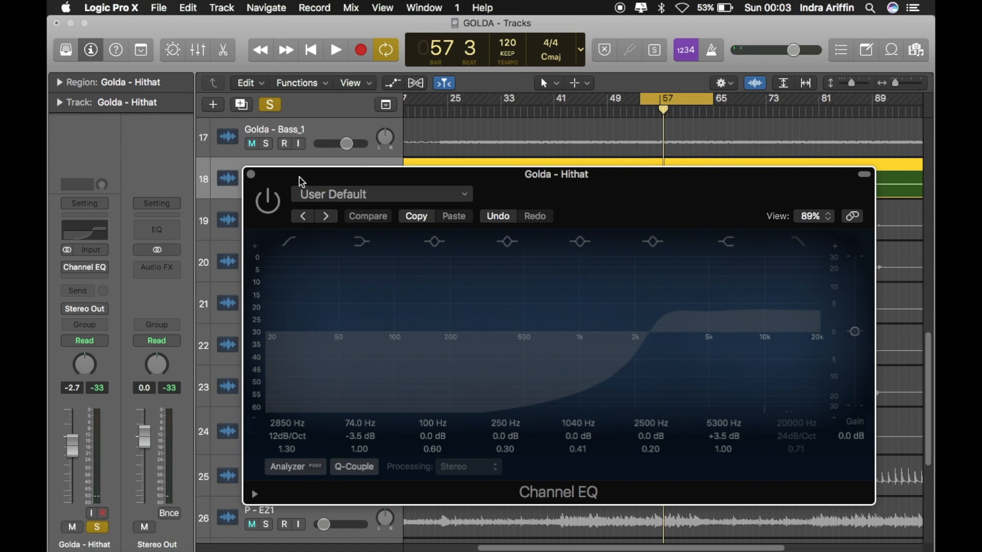
# Step: Audition P - EZ2 in solo alongside the hi-hat, and take P - EZ2 out of solo and mute it
pyautogui.moveTo(323, 177); pyautogui.dragTo(444, 290)
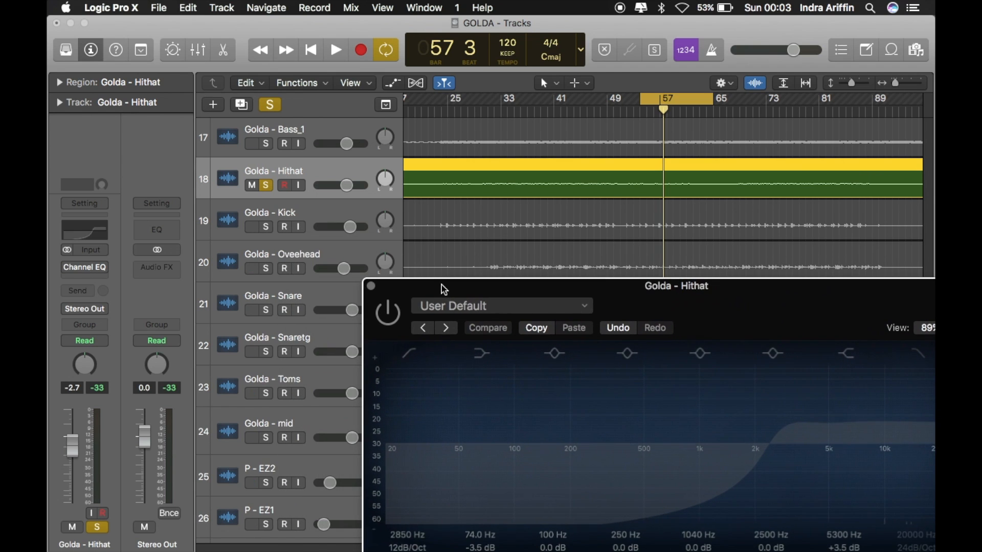
pyautogui.scroll(-10, 230, 337)
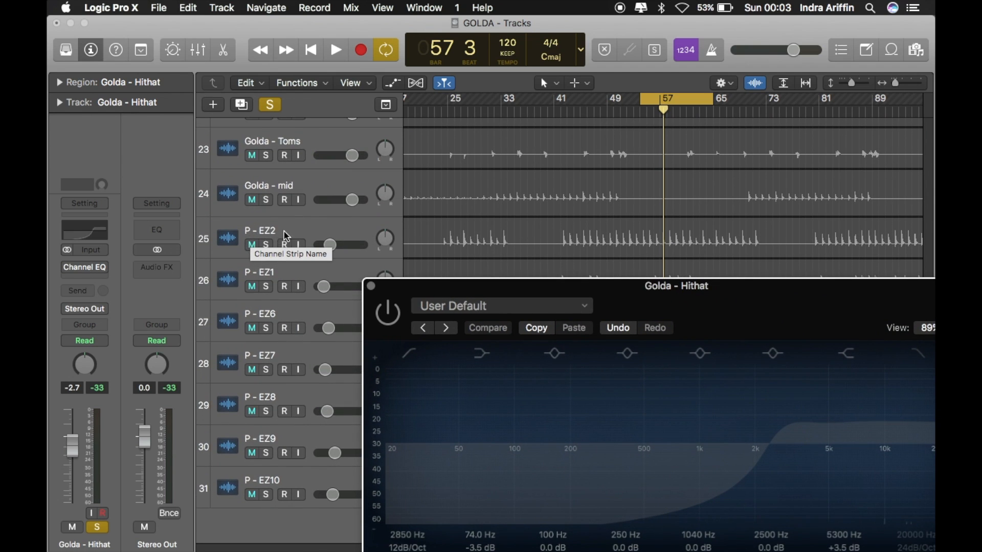
pyautogui.click(266, 245)
pyautogui.press('space')
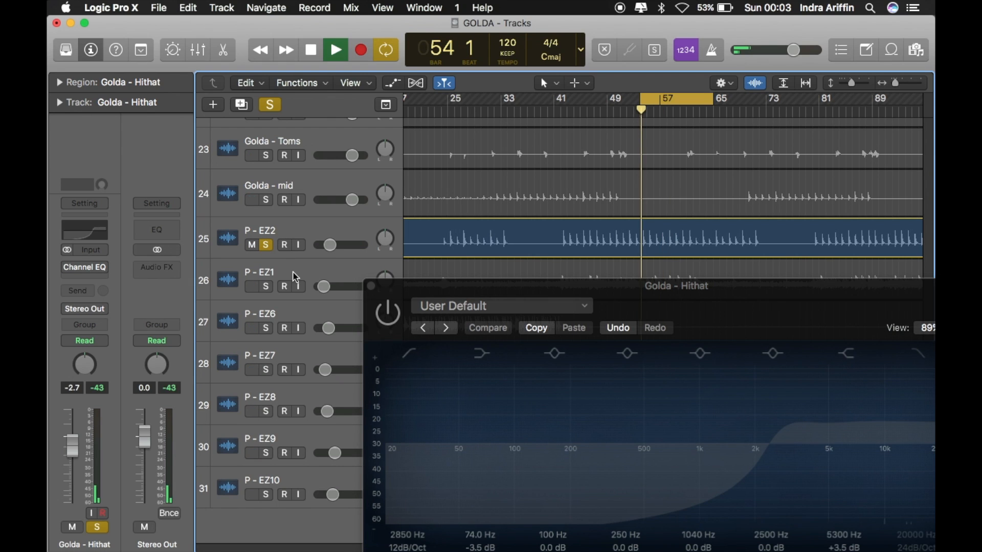
pyautogui.press('space')
pyautogui.press('space')
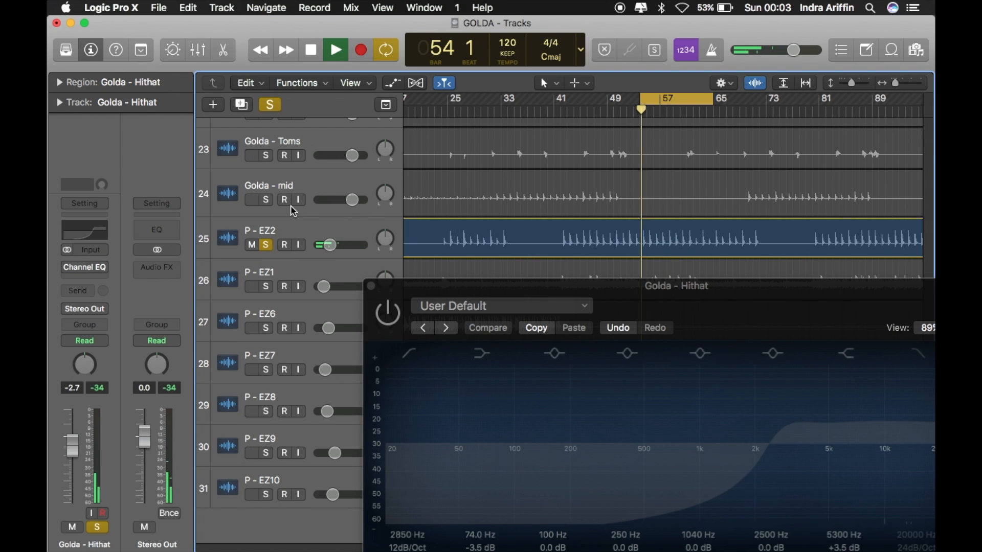
pyautogui.press('space')
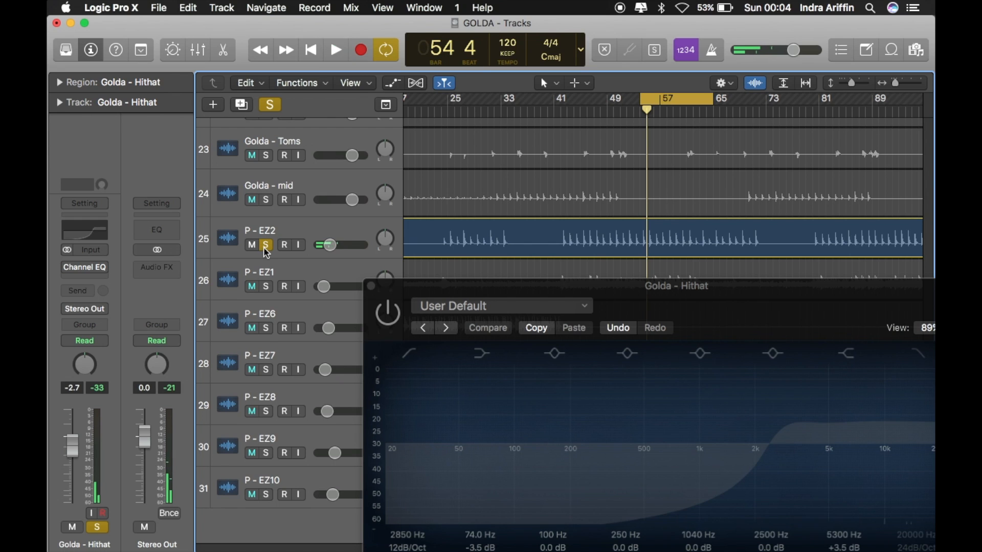
pyautogui.click(265, 251)
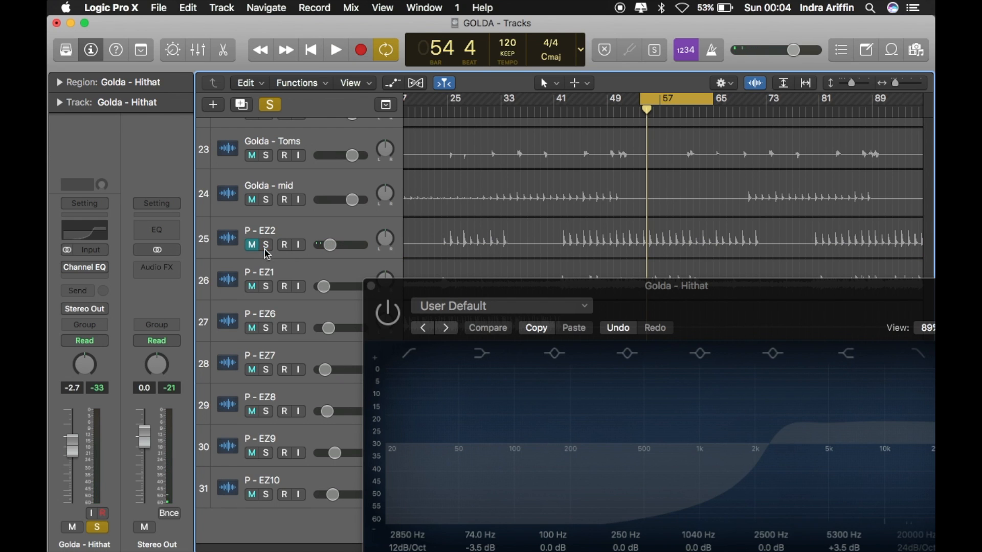
# Step: Audition P - EZ1 in solo alongside the hi-hat, and move the P - EZ2 track below P - EZ10
pyautogui.click(265, 288)
pyautogui.press('space')
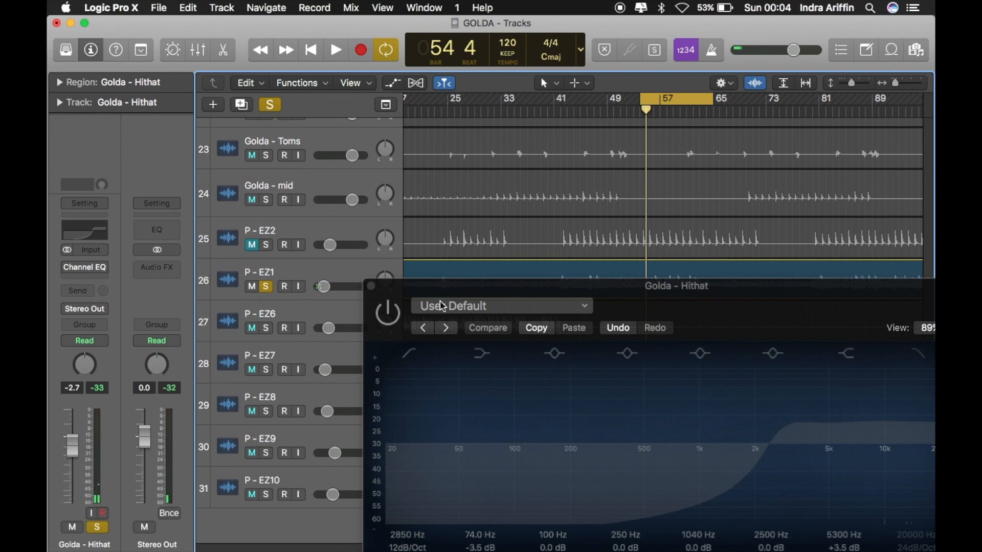
pyautogui.click(266, 288)
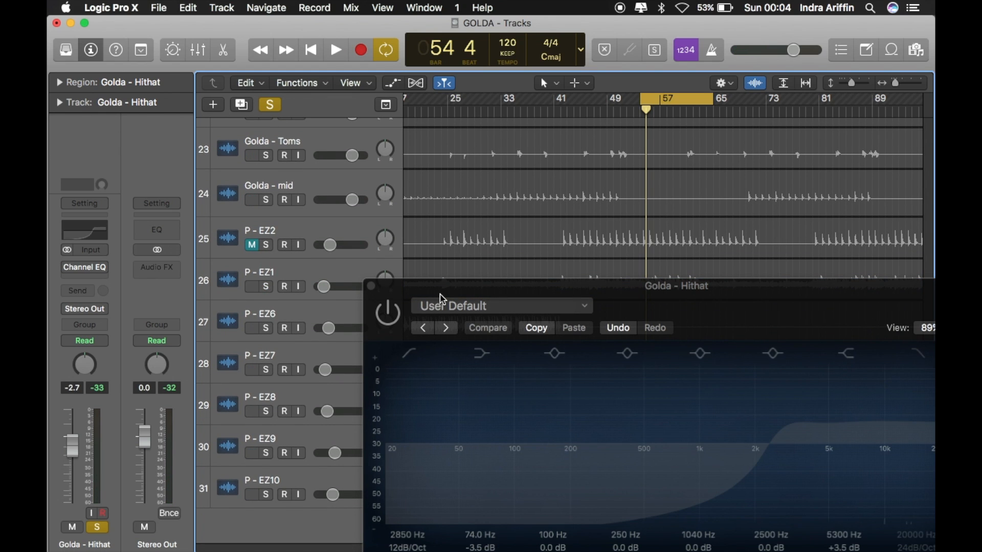
pyautogui.moveTo(371, 223); pyautogui.dragTo(361, 495)
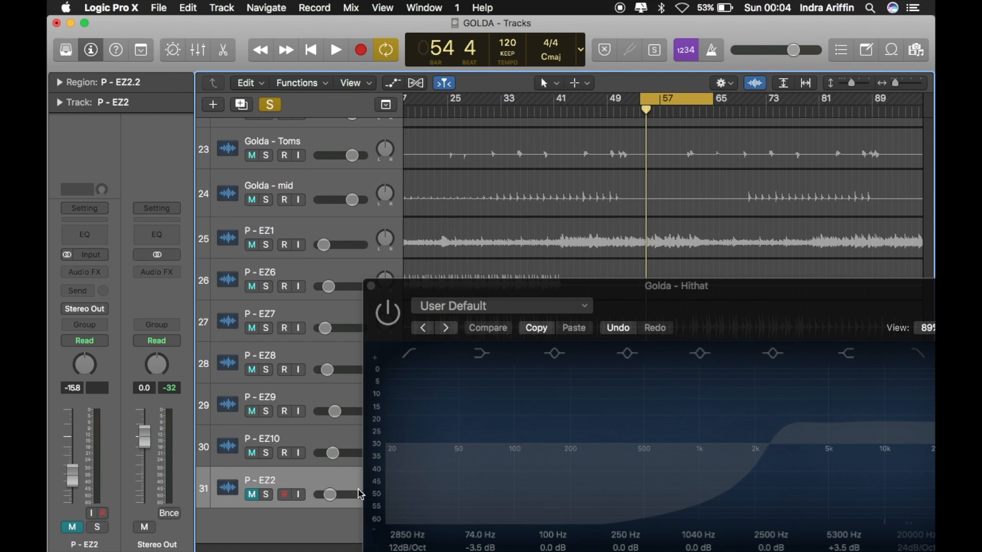
# Step: Select Golda - Hithat and bring its Channel EQ window fully into view
pyautogui.scroll(1, 320, 311)
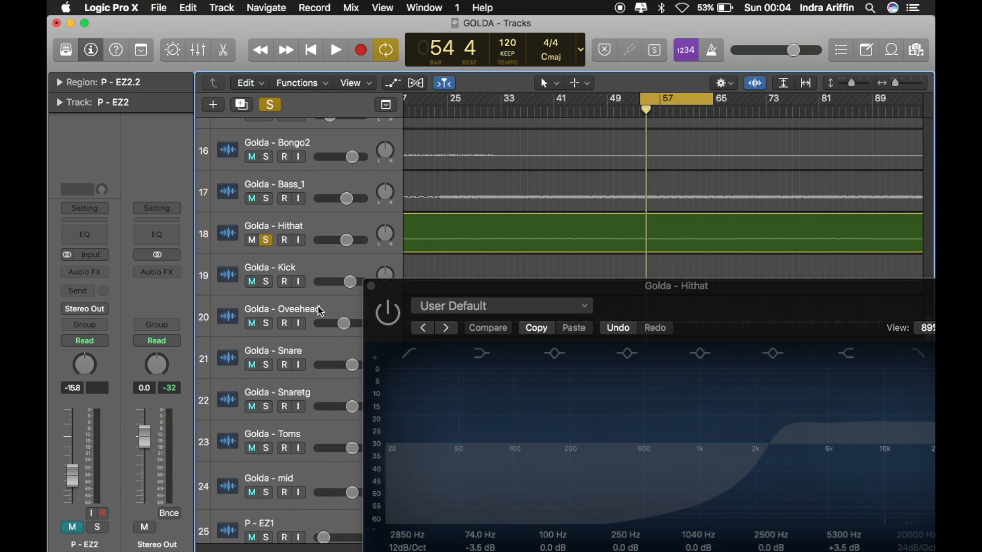
pyautogui.click(300, 225)
pyautogui.scroll(1, 565, 264)
pyautogui.moveTo(675, 301); pyautogui.dragTo(460, 110)
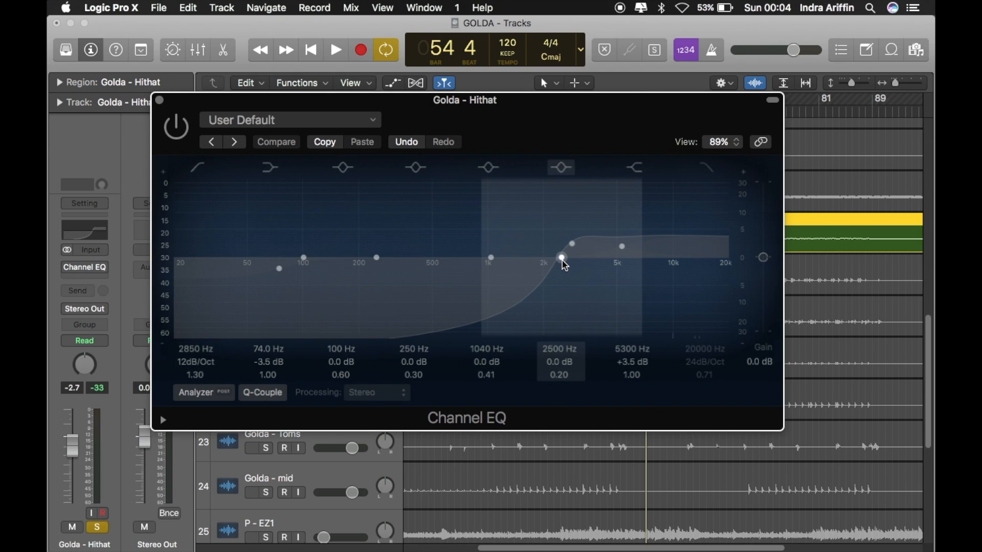
# Step: Shift the hi-hat EQ's 2500 Hz band to 2550 Hz and switch the Channel EQ back on
pyautogui.moveTo(565, 265); pyautogui.dragTo(566, 266)
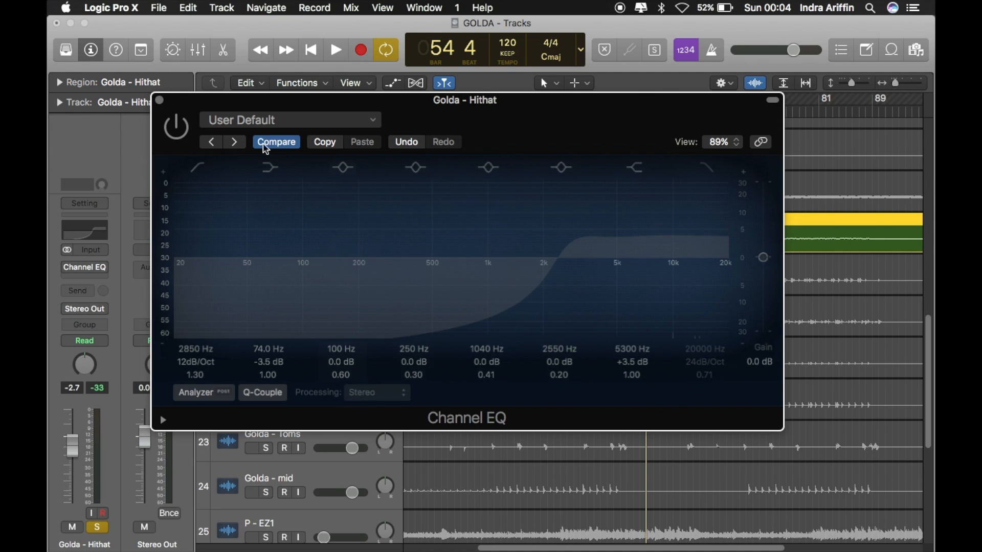
pyautogui.click(177, 128)
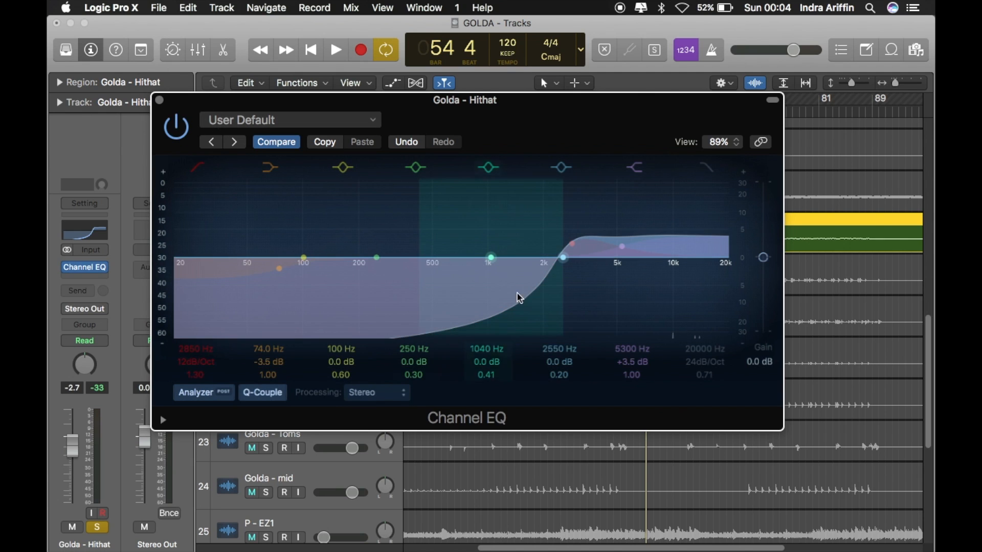
# Step: Audition the soloed hi-hat with its equalization active and close the Channel EQ window
pyautogui.press('space')
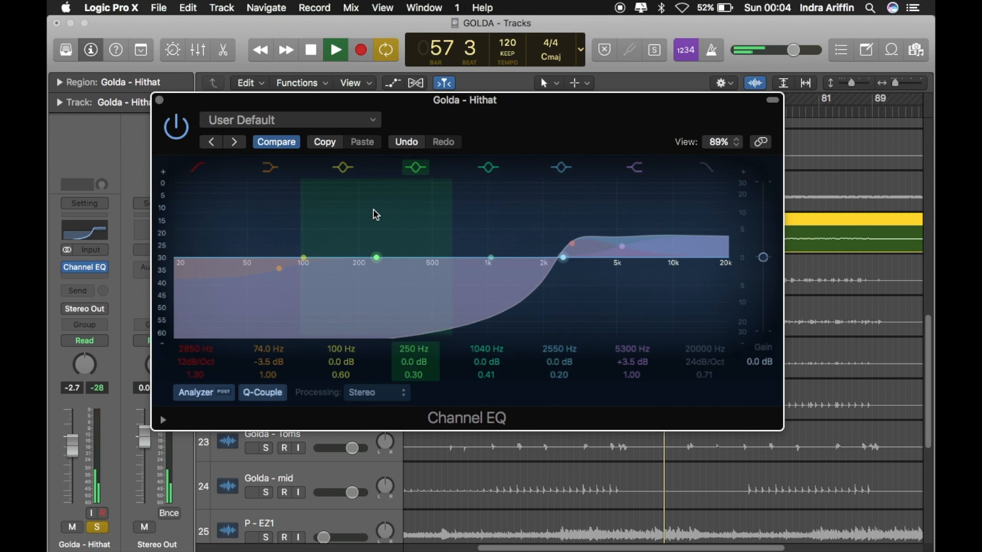
pyautogui.click(159, 100)
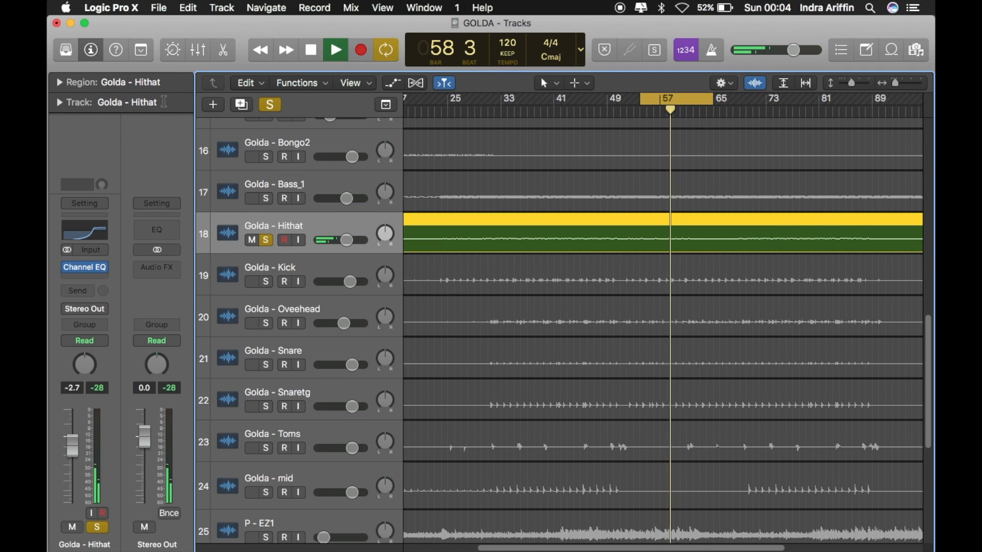
pyautogui.press('space')
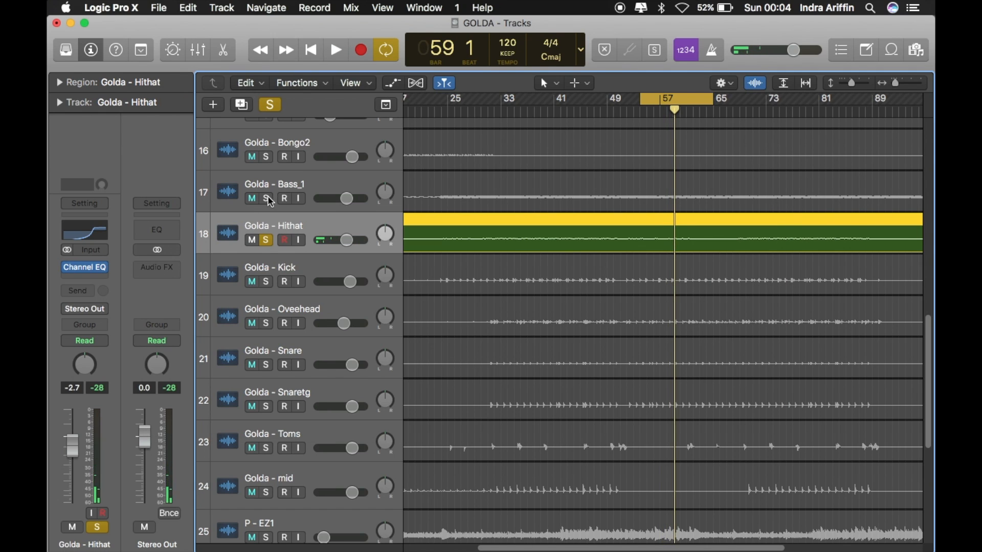
# Step: Solo Golda - Kick, Golda - Snare and Golda - Snaretg alongside the hi-hat and audition them together
pyautogui.click(266, 281)
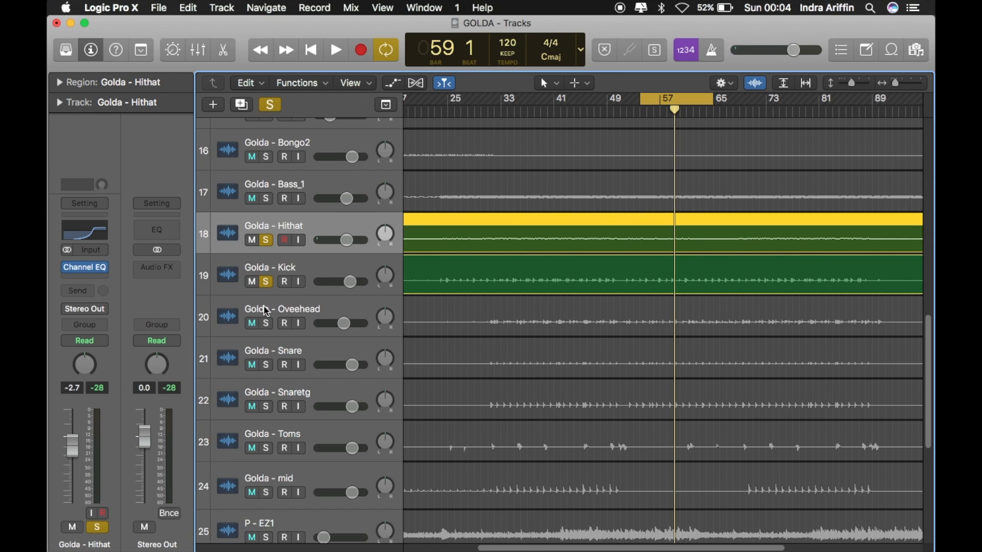
pyautogui.click(266, 365)
pyautogui.click(266, 407)
pyautogui.press('space')
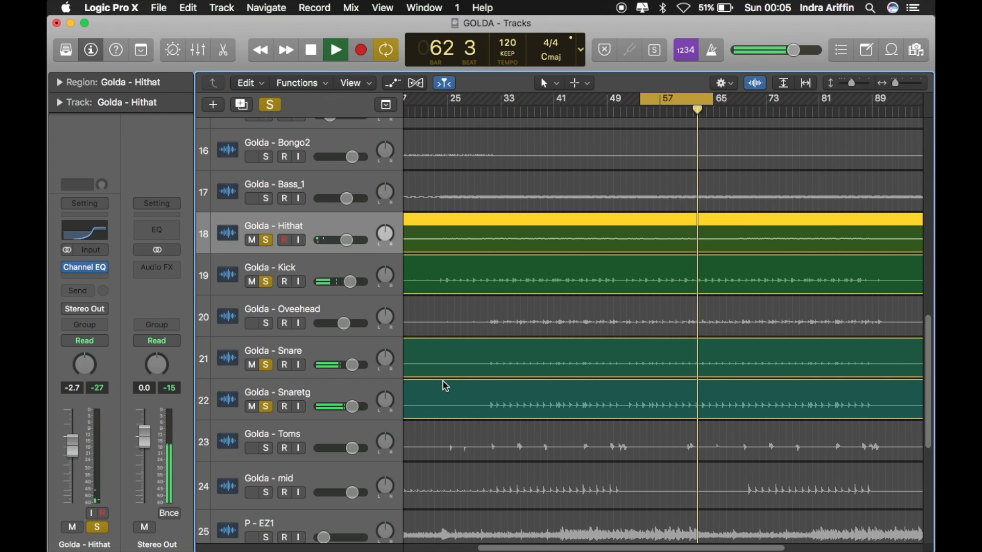
pyautogui.press('space')
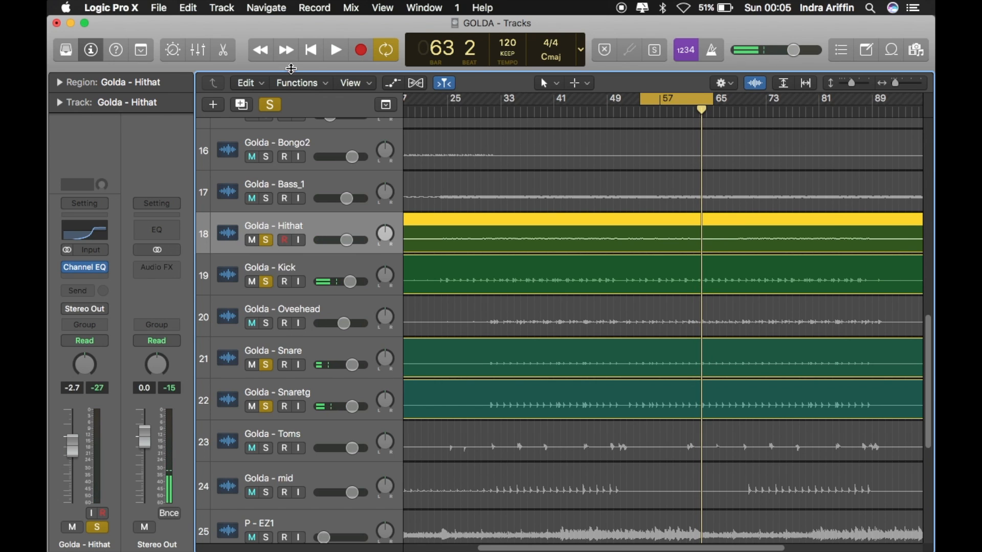
# Step: Clear all track solos and play the full mix with cycle mode turned off
pyautogui.click(269, 106)
pyautogui.press('space')
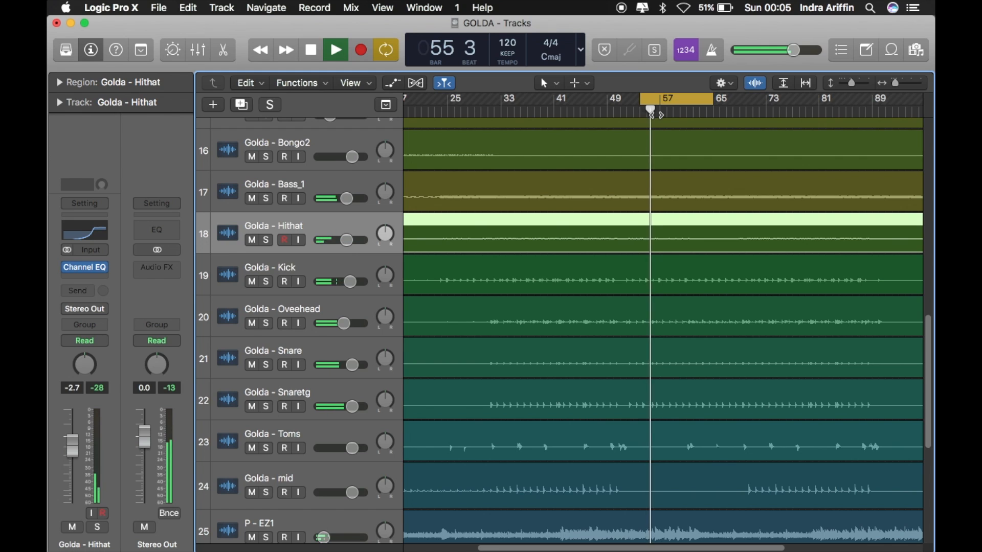
pyautogui.click(667, 99)
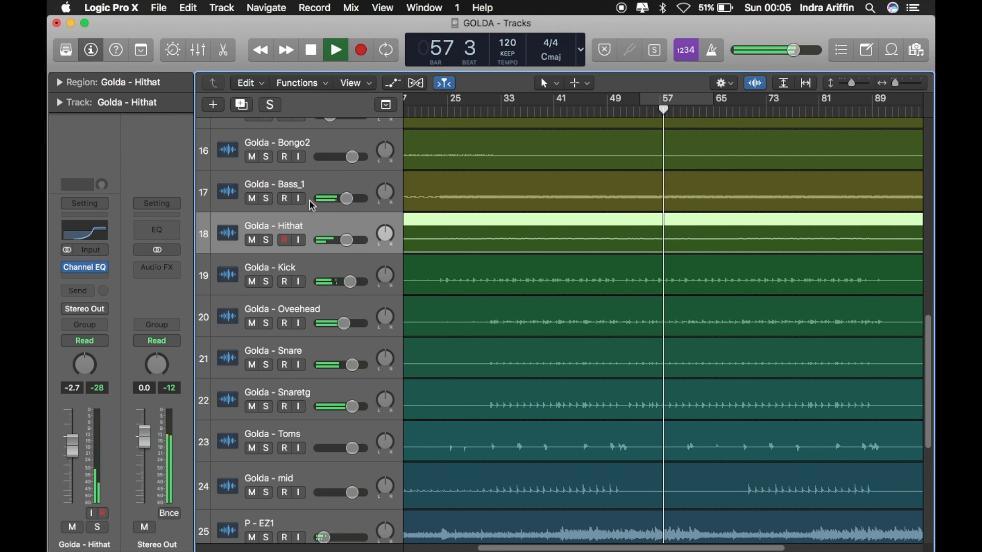
# Step: Raise the Golda - Kick volume slightly while the mix plays, and stop playback
pyautogui.moveTo(349, 280); pyautogui.dragTo(353, 281)
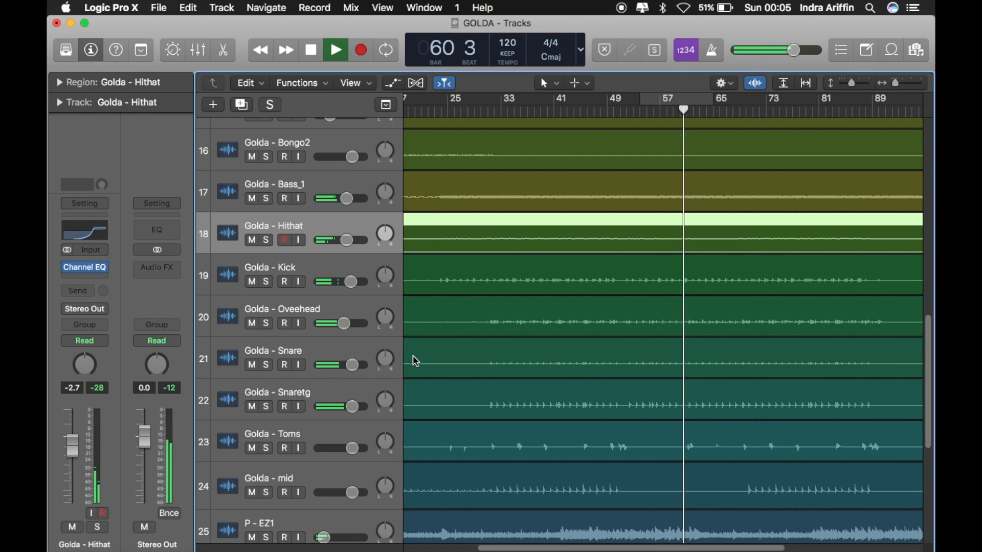
pyautogui.press('space')
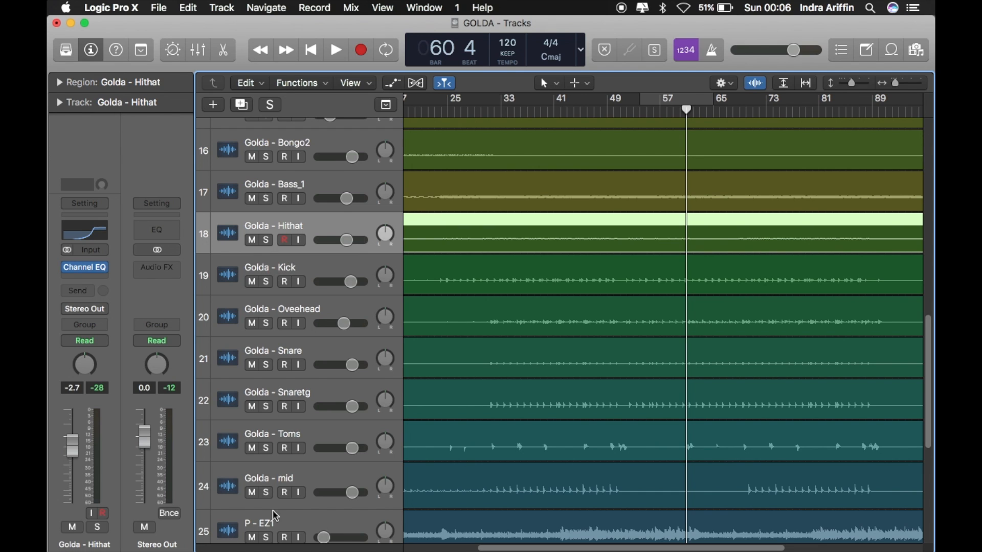
pyautogui.moveTo(576, 527)
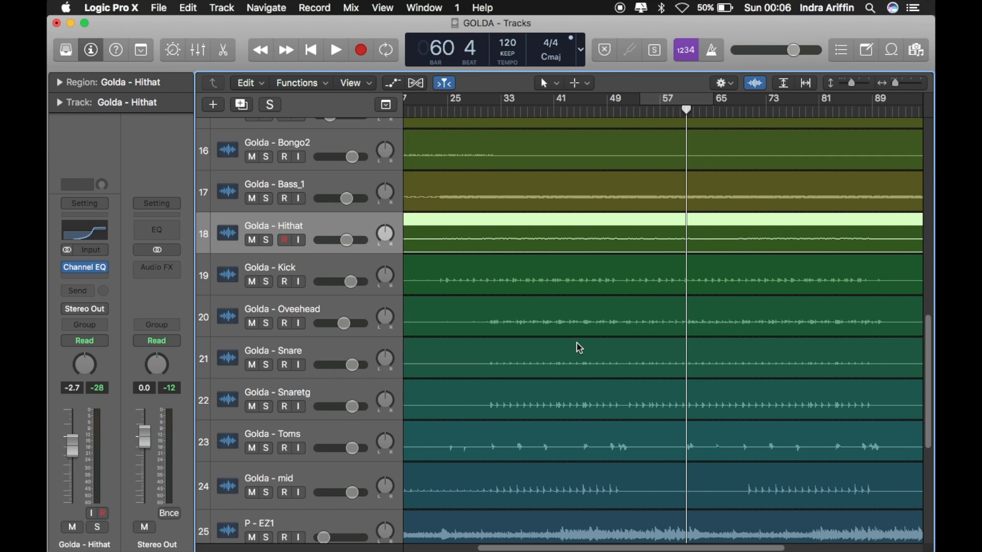
pyautogui.hscroll(-5, 479, 281)
pyautogui.hscroll(6, 479, 282)
pyautogui.hscroll(-1, 479, 283)
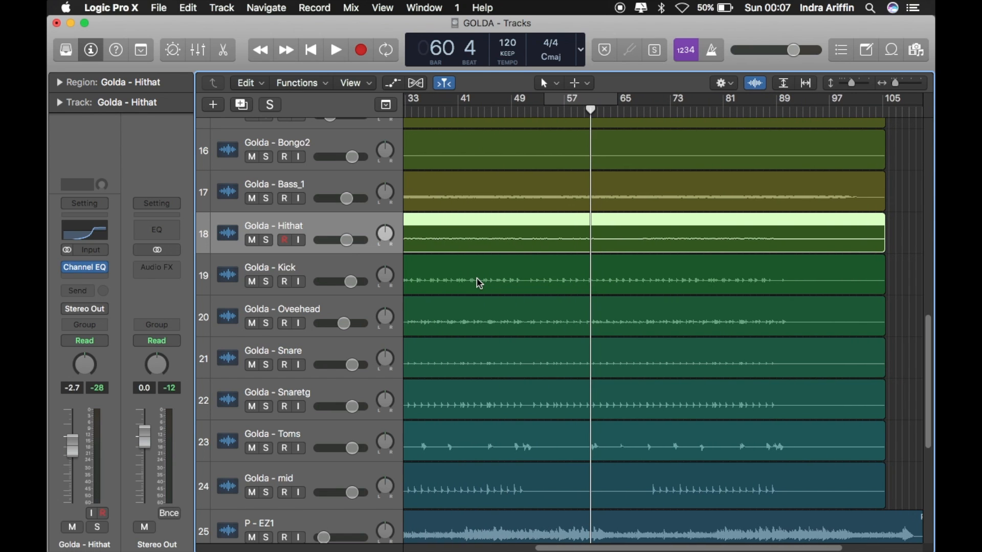